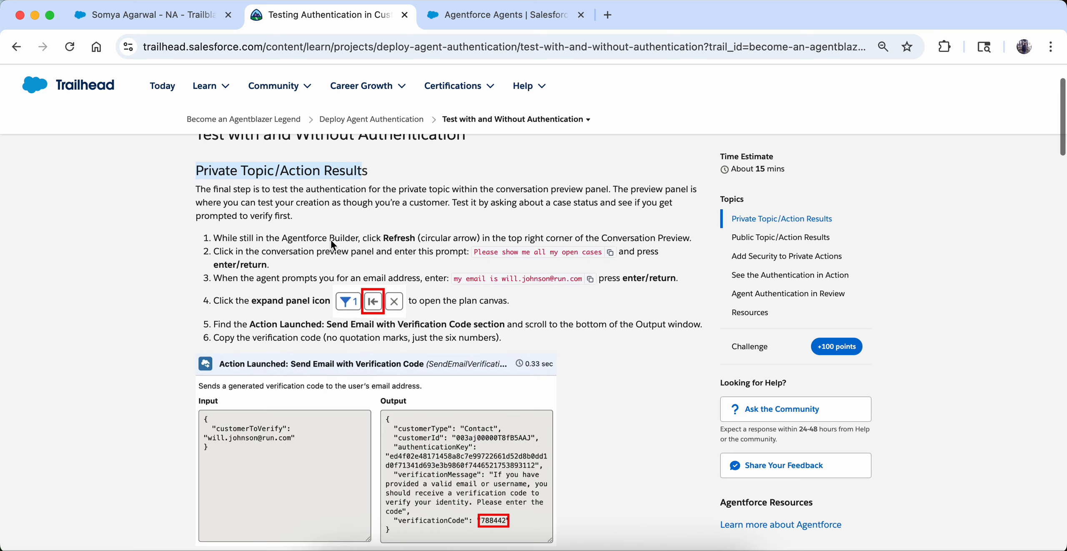
- Read the Trailhead refresh instruction and open the Cloud Kicks Service Agent from the Agentforce Agents list in Agentforce Builder
drag(233, 237, 330, 238)
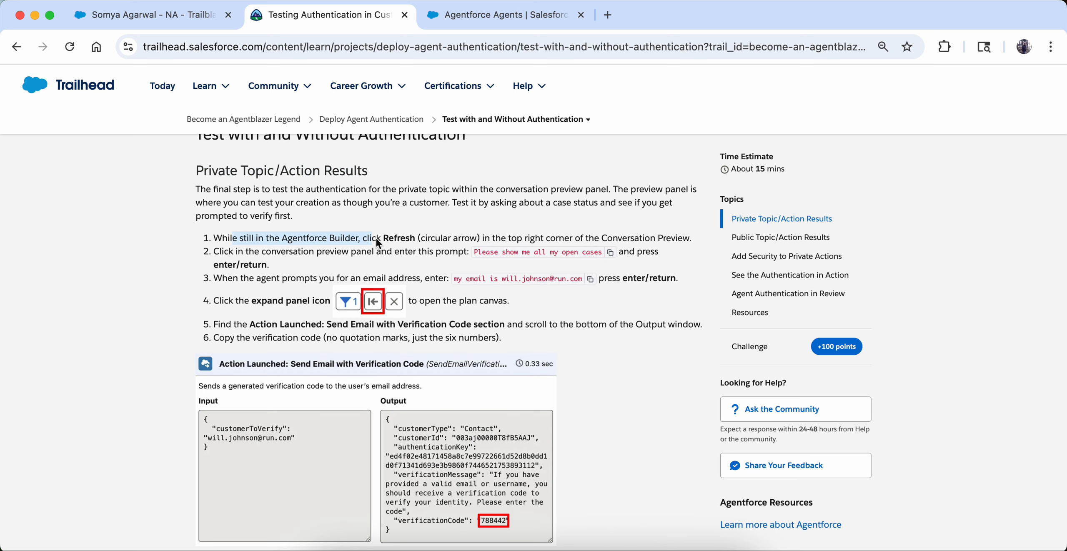
drag(390, 240, 451, 239)
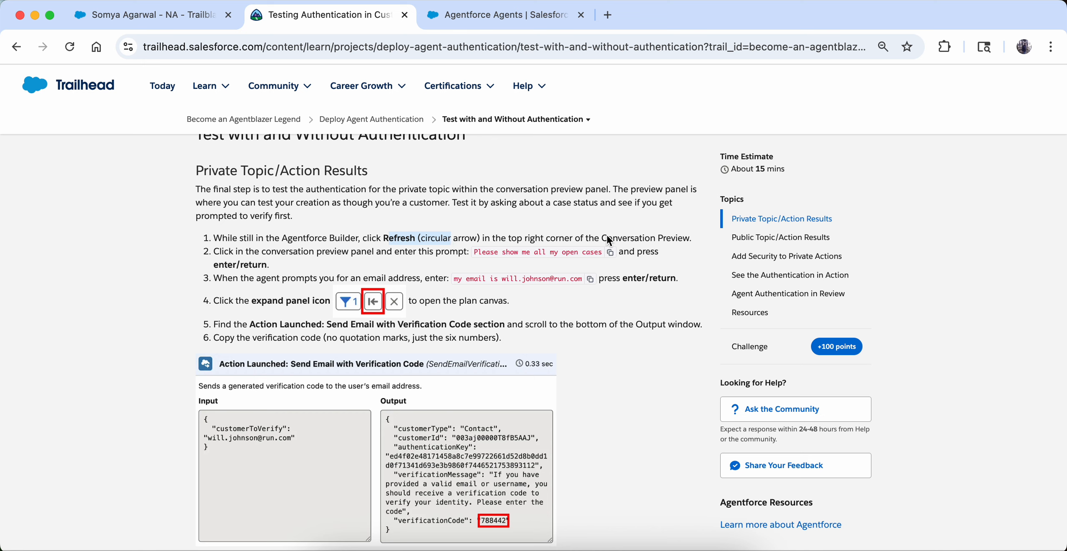
drag(608, 238, 704, 247)
click(504, 15)
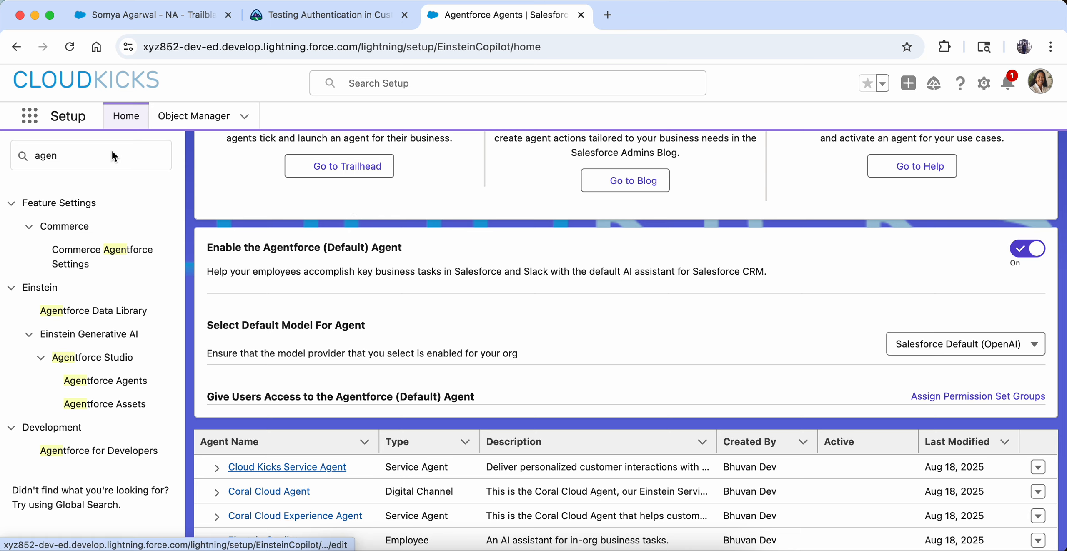
click(278, 467)
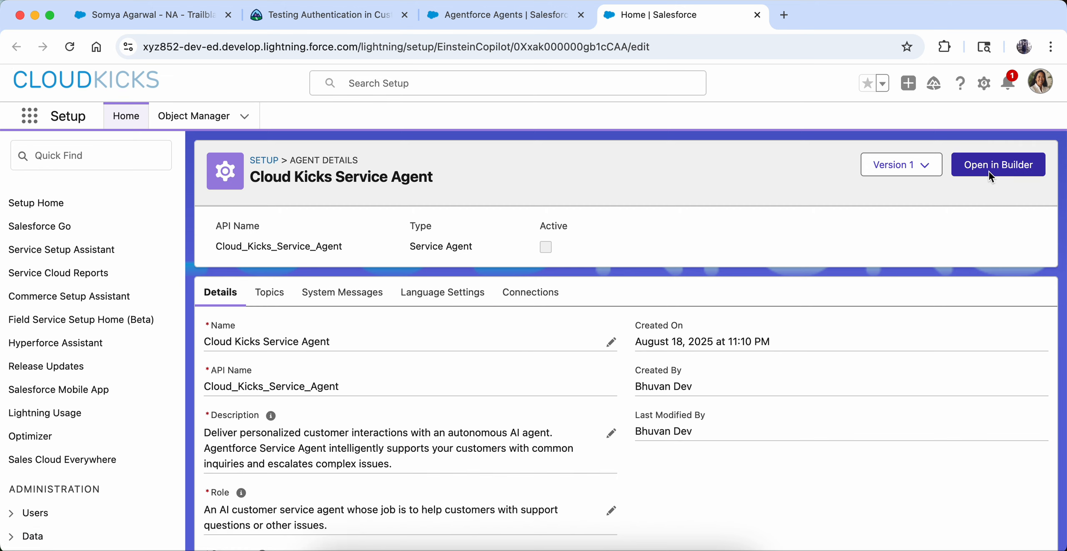
click(1022, 165)
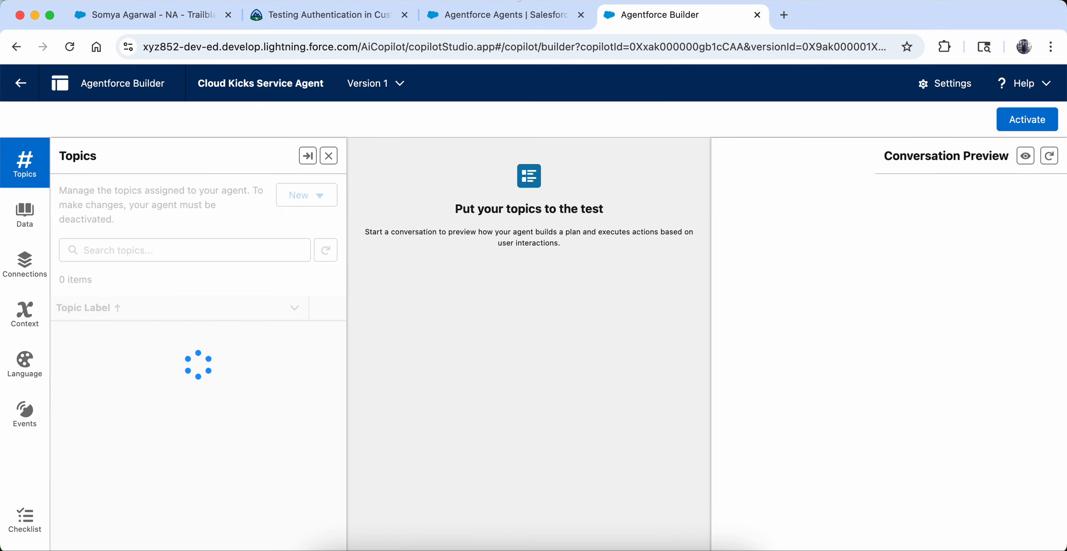
- Reorder the browser tabs so that Agentforce Builder sits directly after the Trailhead instructions and before Agentforce Agents
click(511, 10)
drag(511, 13, 687, 13)
click(513, 21)
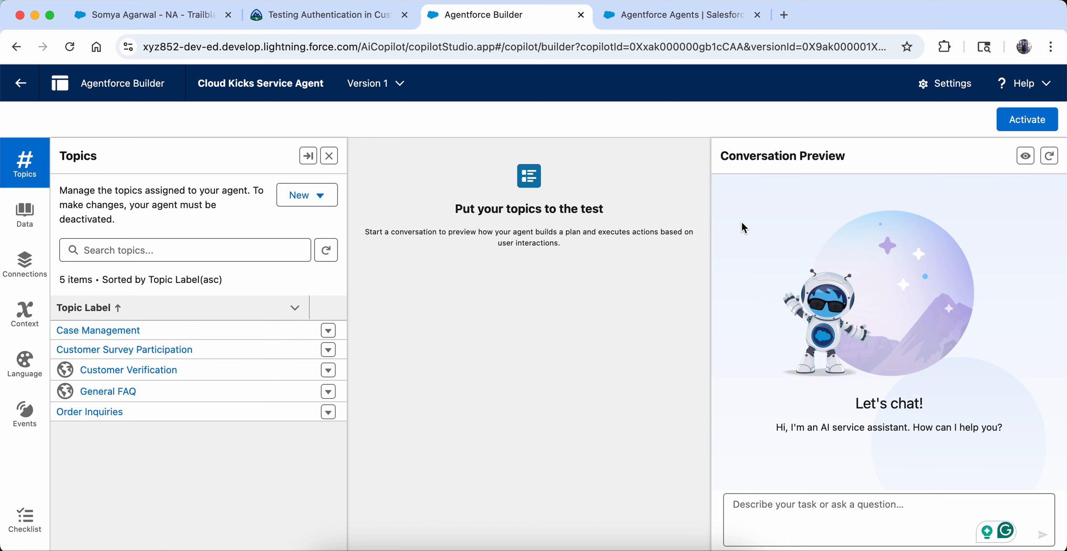
- Check the Trailhead instruction again and refresh the agent's Conversation Preview to start a new session
click(351, 16)
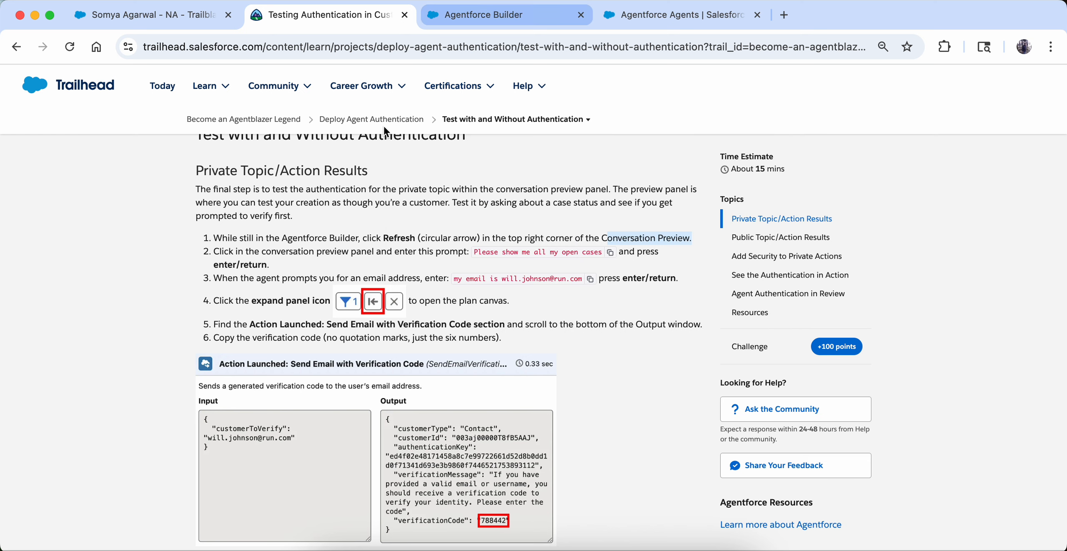
click(378, 240)
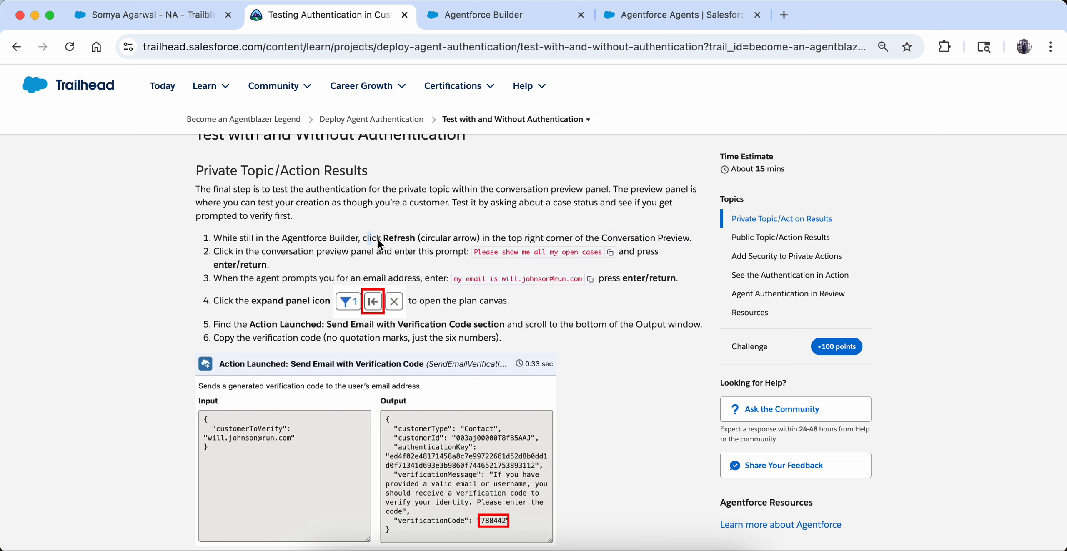
click(450, 20)
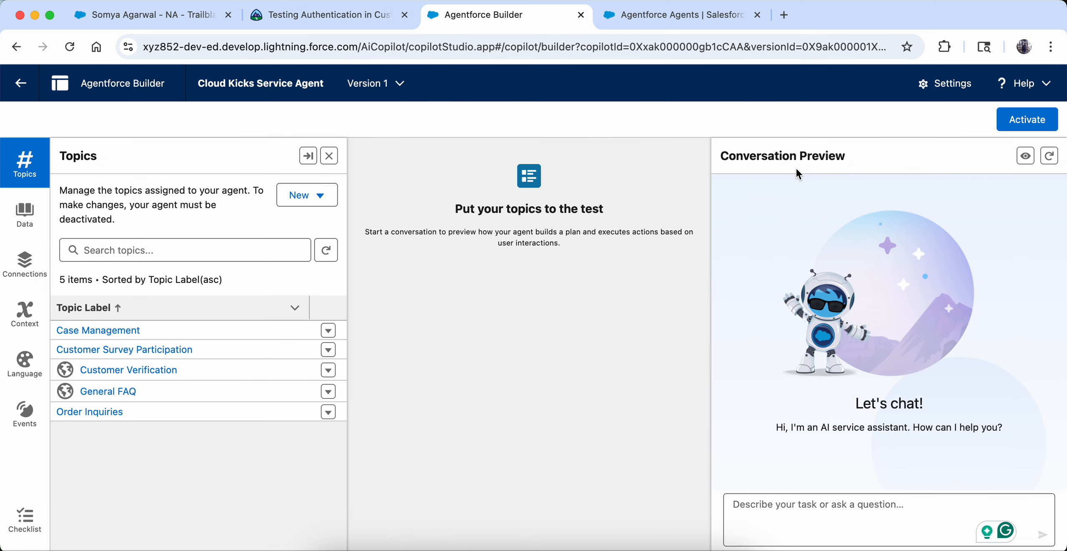
click(1051, 157)
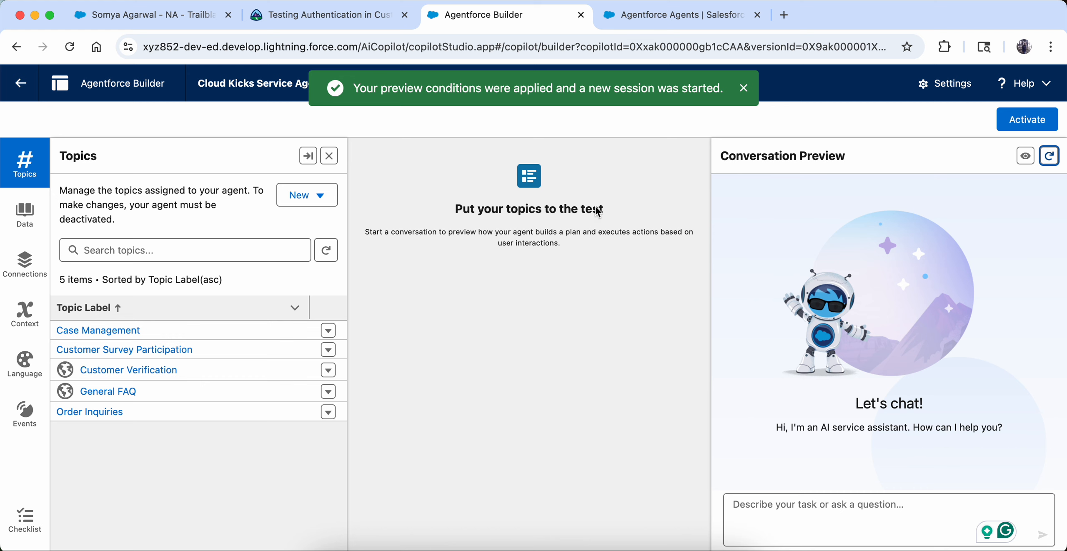
- Copy the prompt "Please show me all my open cases" from Trailhead and send it to the agent in the Conversation Preview
click(321, 15)
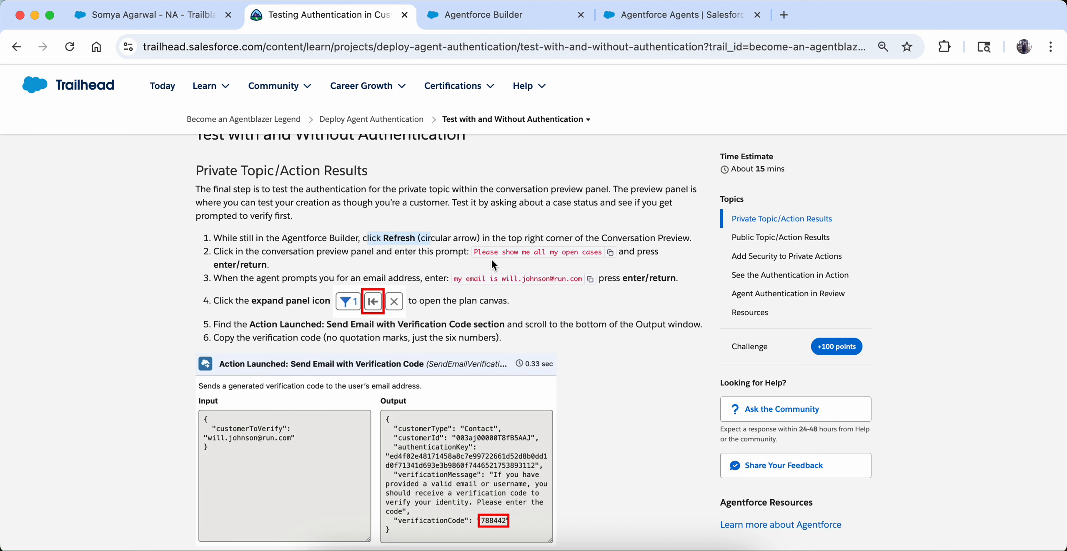
click(609, 253)
click(500, 15)
click(776, 512)
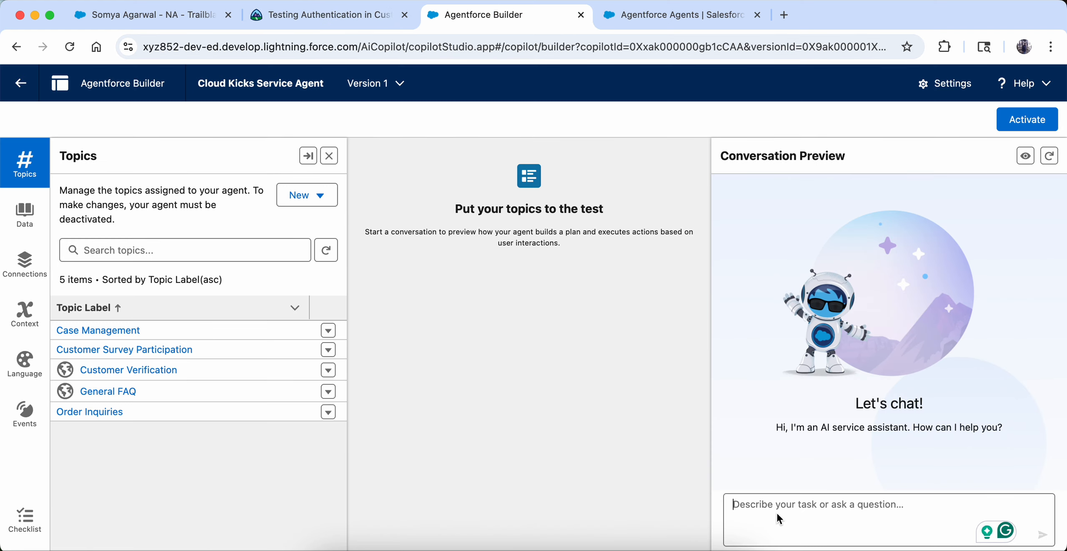
key(super+v)
key(Return)
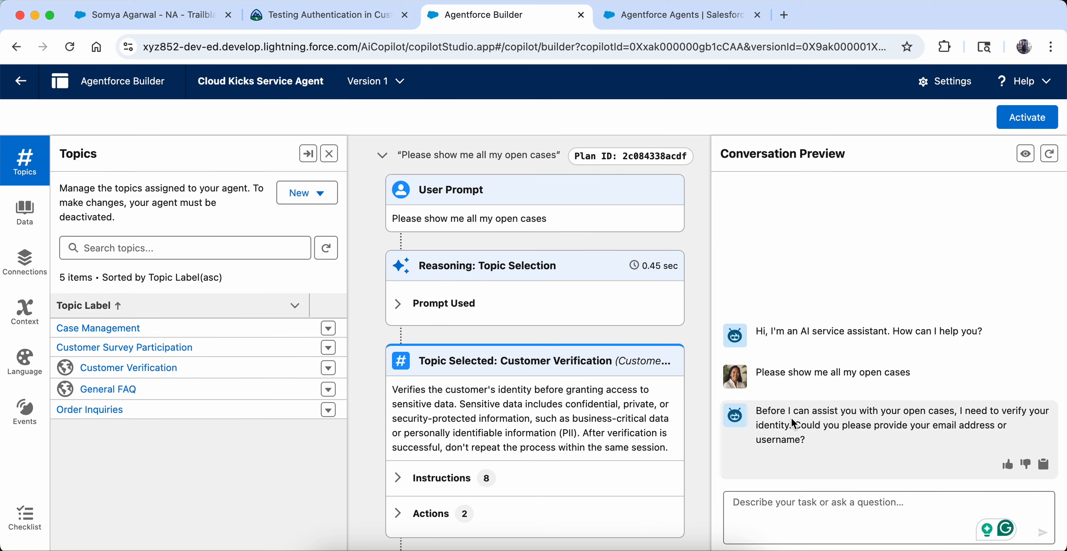
drag(795, 425, 819, 437)
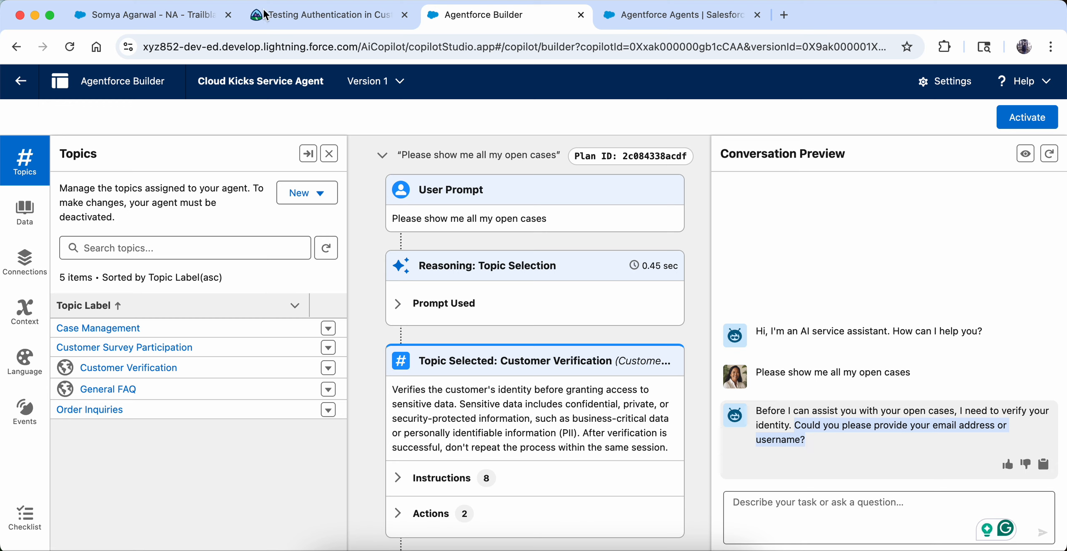
- Copy the sample e-mail reply from the Trailhead instructions and send it to the agent, answering its identity request
click(286, 13)
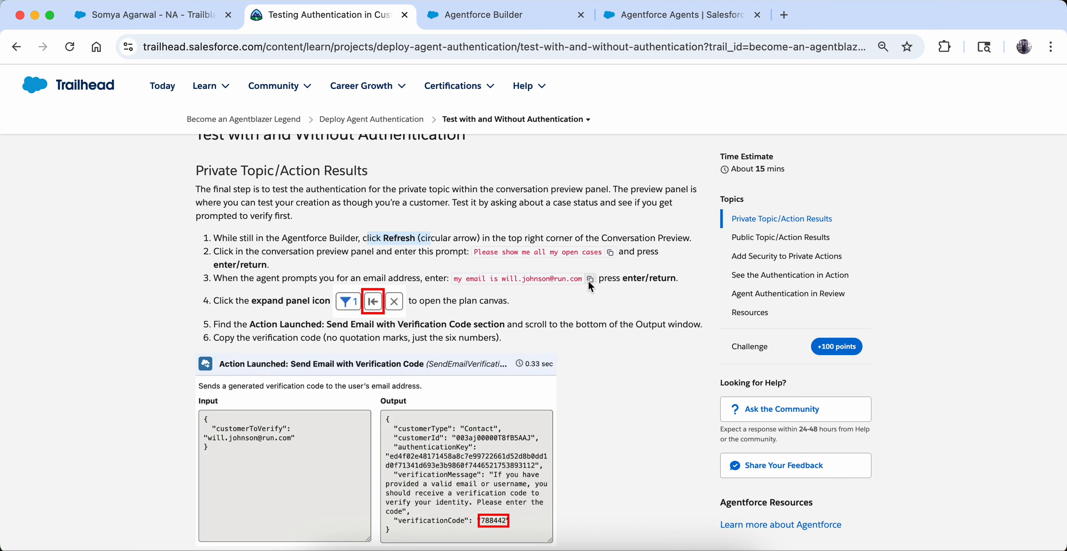
click(449, 21)
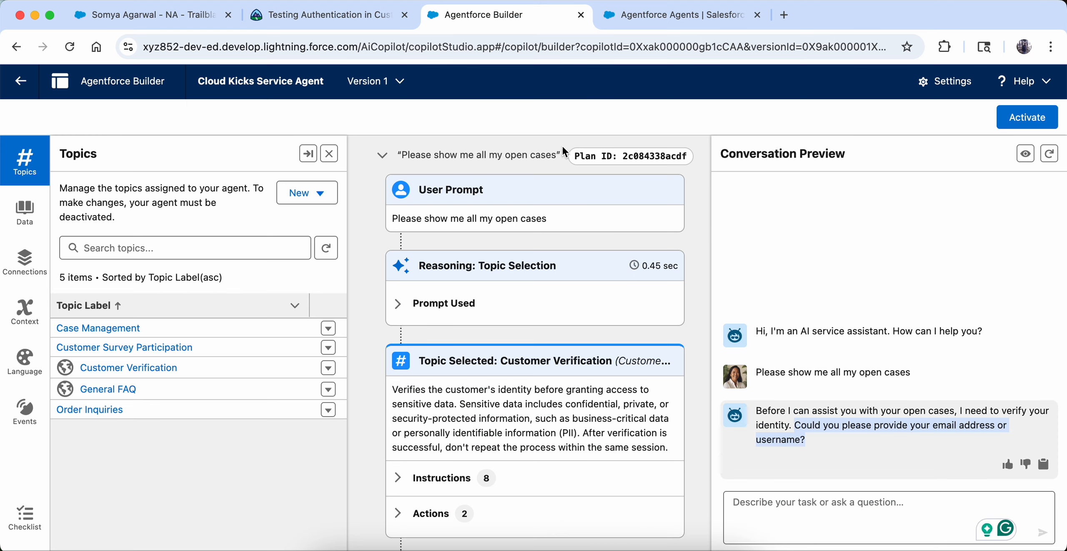
click(759, 523)
key(super+v)
key(Return)
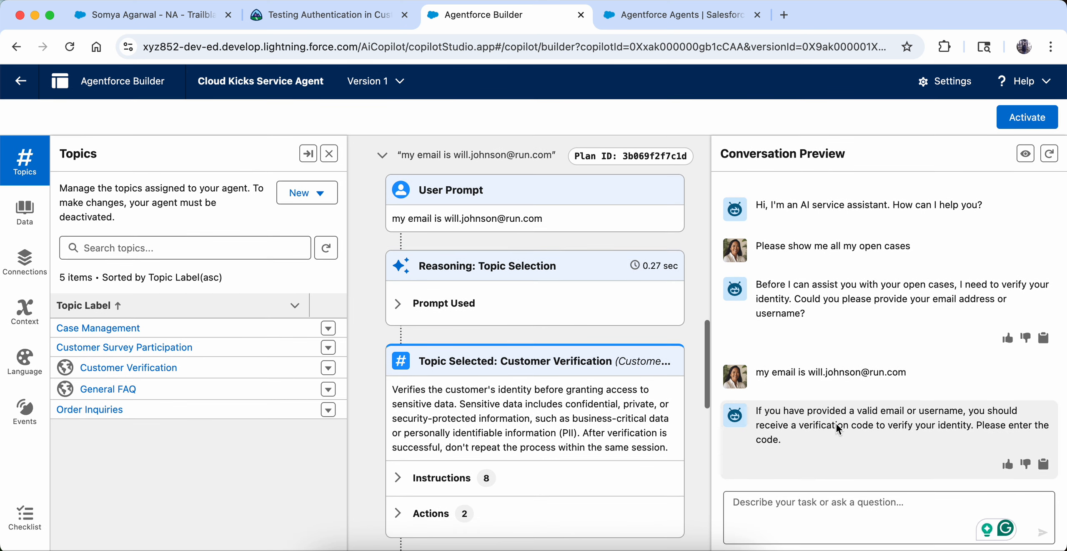
drag(763, 412, 865, 439)
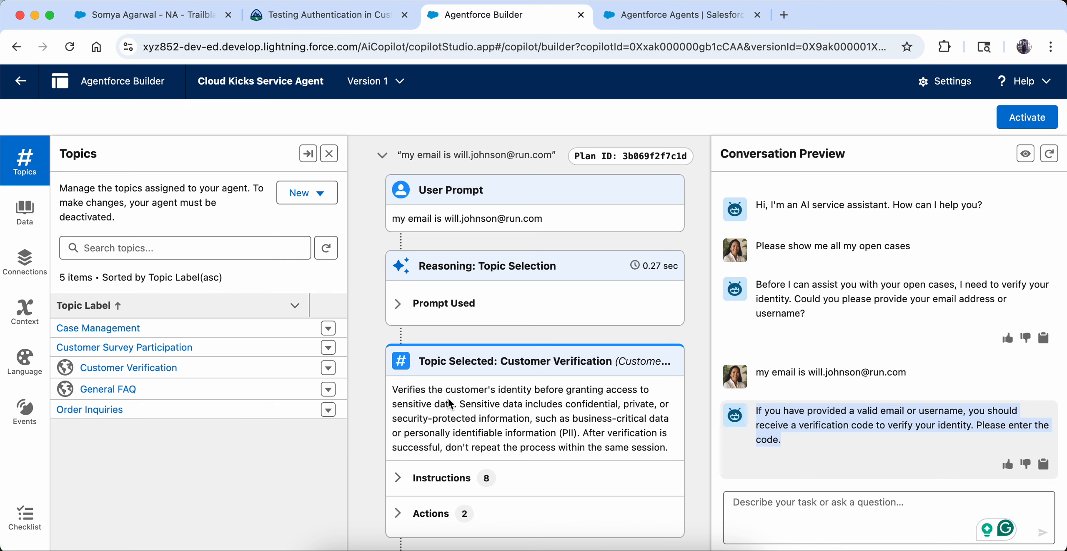
- Examine the plan canvas for both prompts, from topic selection and reasoning through to the Send Email with Verification Code action
scroll(502, 400, down, 5)
scroll(503, 402, up, 2)
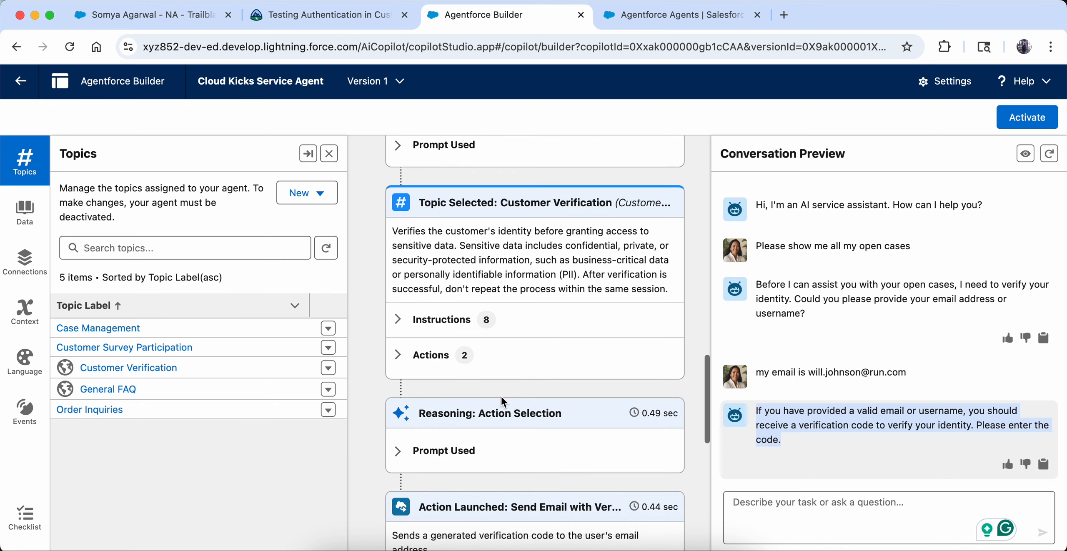
scroll(503, 402, up, 5)
scroll(502, 399, down, 10)
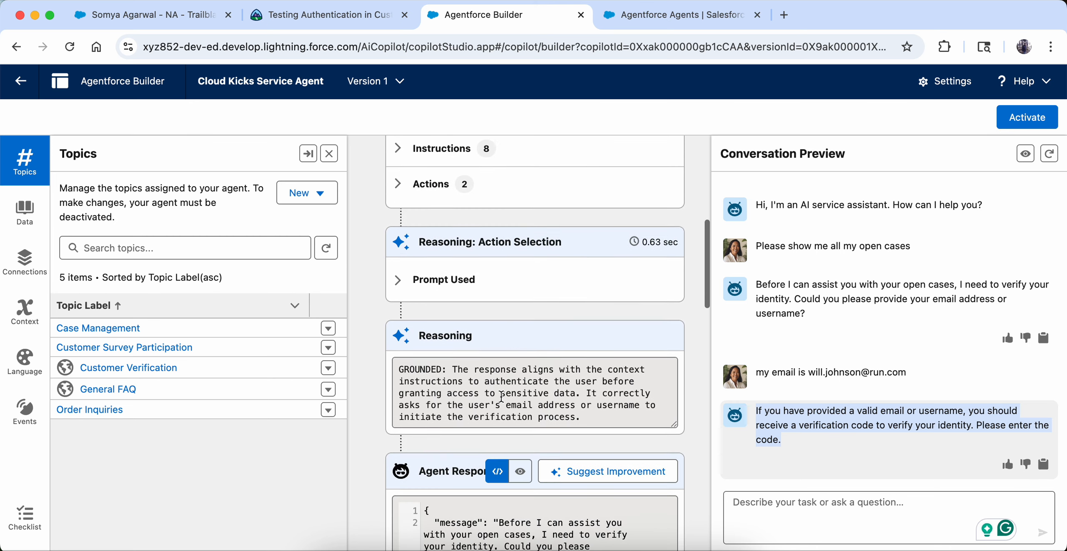
scroll(502, 397, up, 1)
scroll(502, 396, up, 10)
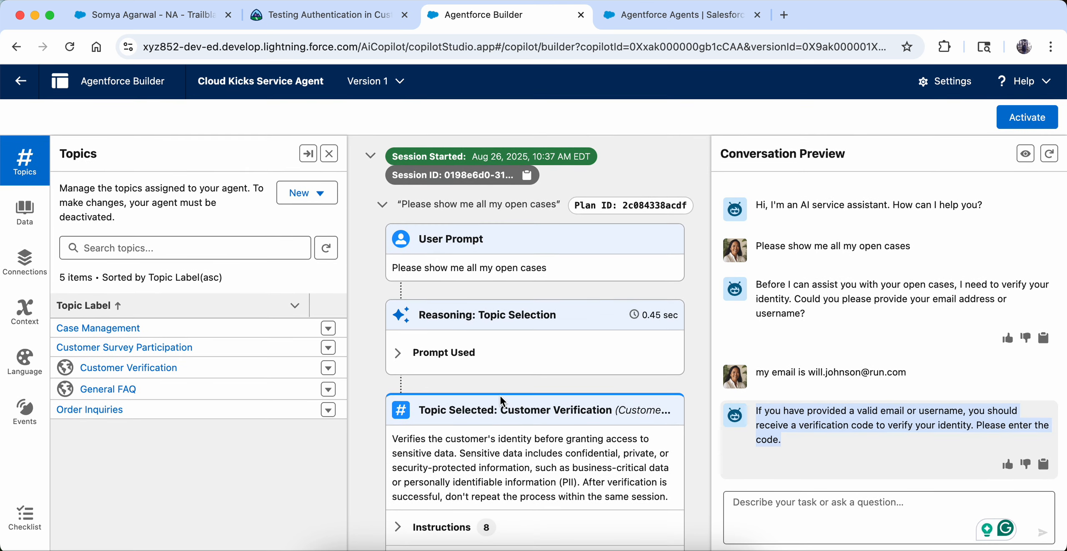
scroll(501, 397, down, 5)
scroll(501, 395, down, 4)
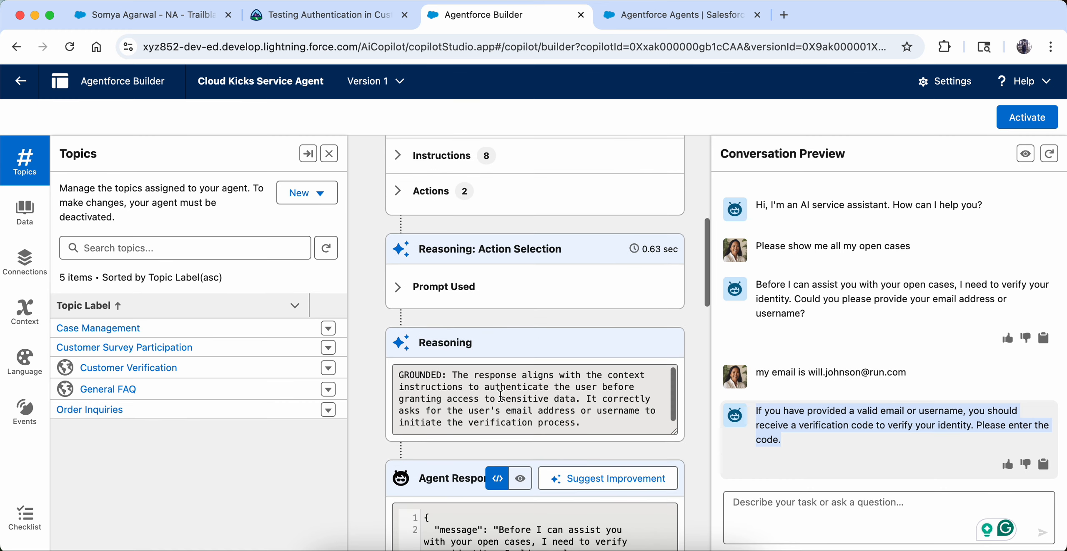
scroll(483, 522, down, 3)
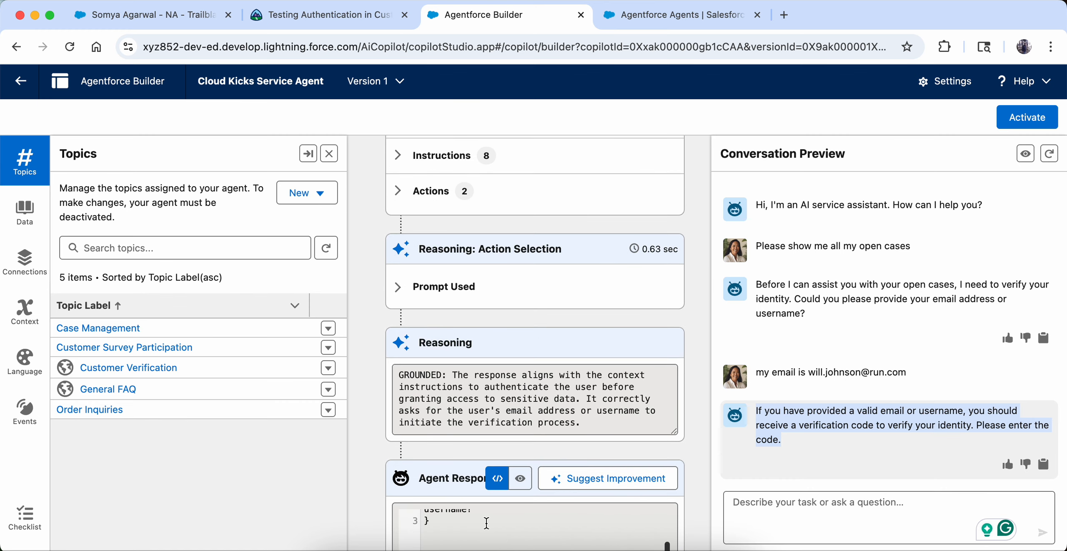
scroll(699, 382, down, 10)
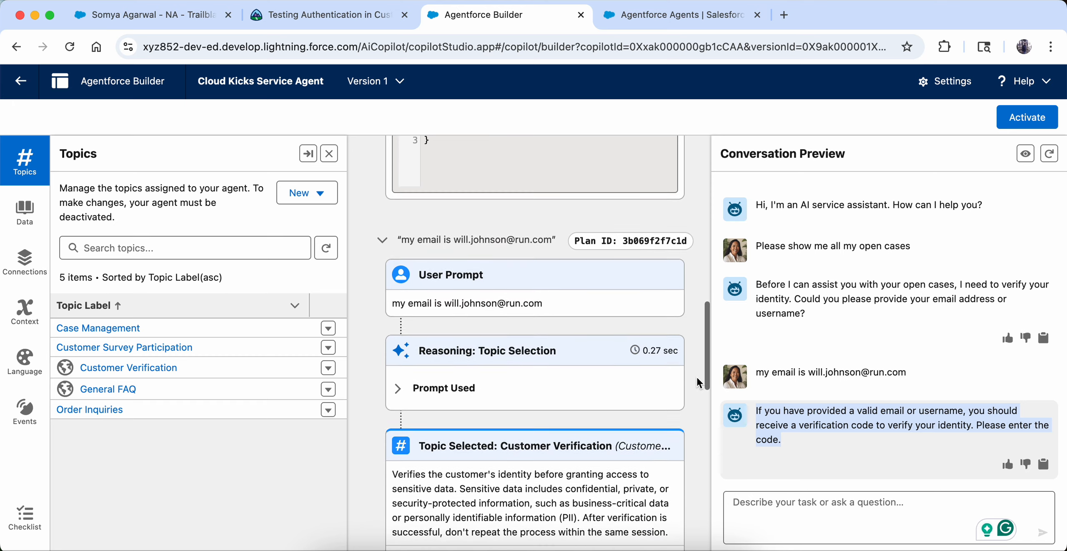
scroll(699, 383, down, 2)
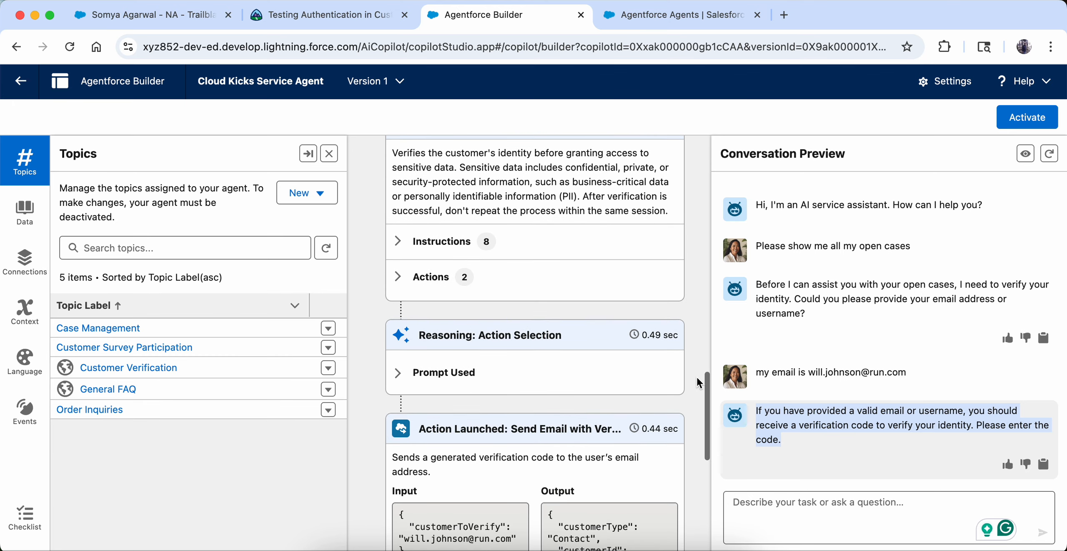
scroll(699, 383, down, 5)
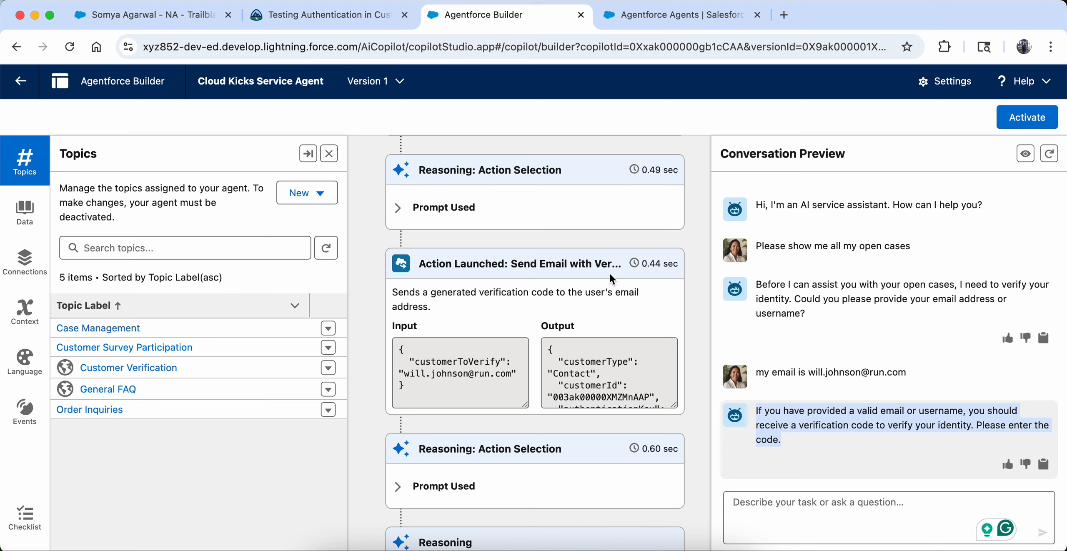
- Review the Send Email with Verification Code action's input and output, and copy the verification code from the end of the output
drag(421, 267, 633, 276)
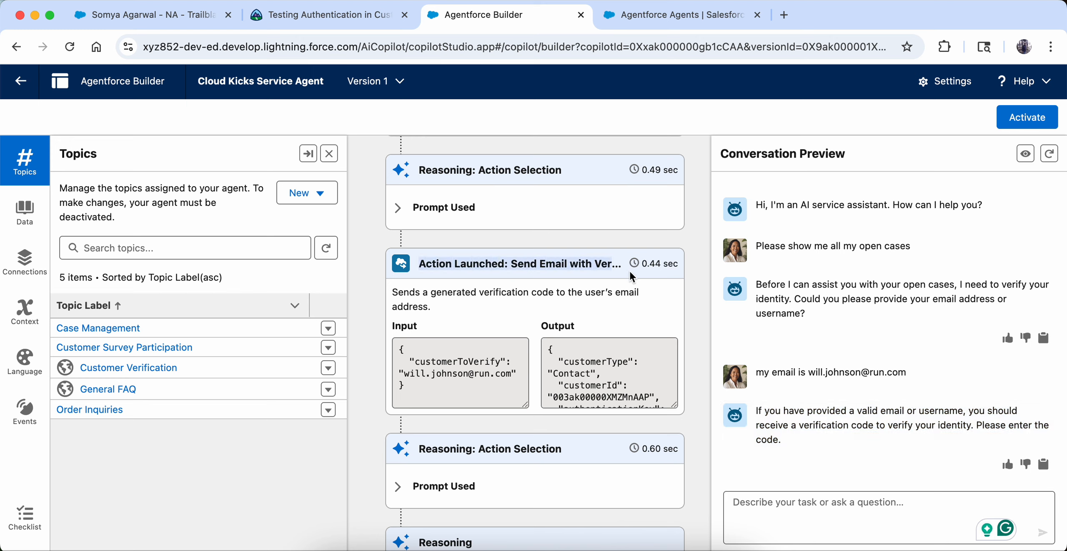
click(600, 356)
scroll(600, 358, down, 2)
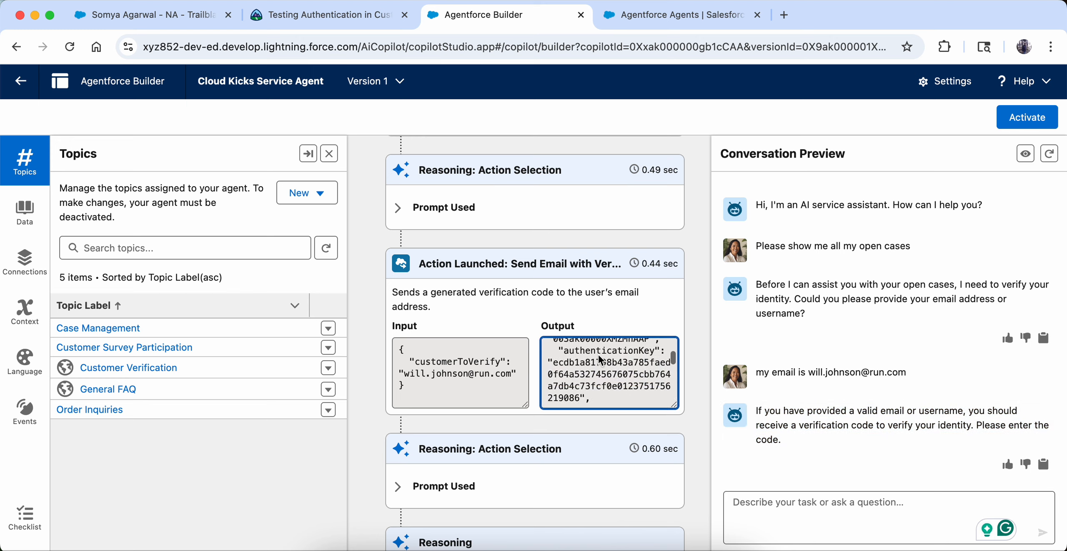
drag(401, 374, 525, 381)
scroll(609, 391, up, 2)
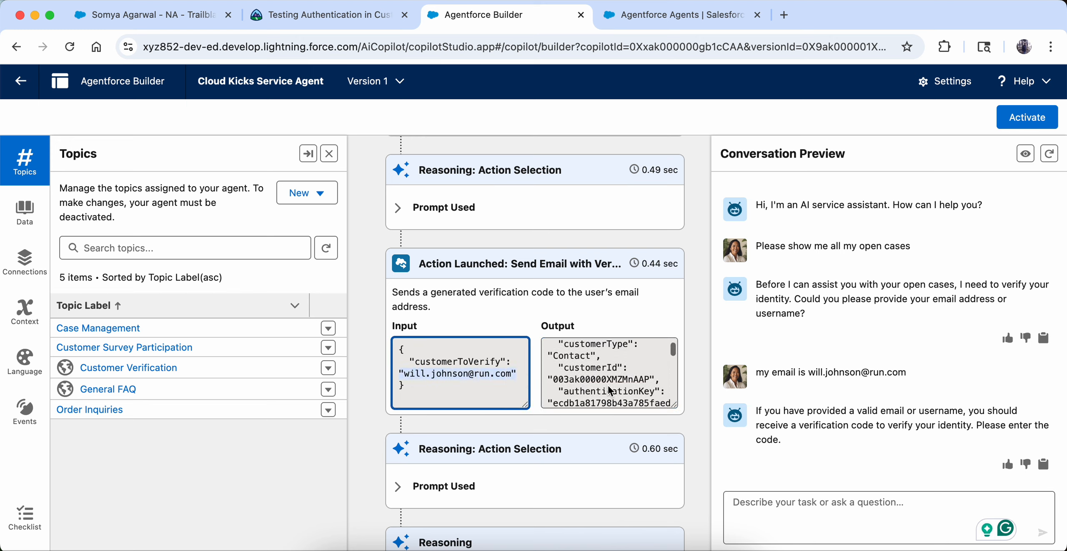
scroll(609, 391, down, 1)
scroll(608, 385, down, 5)
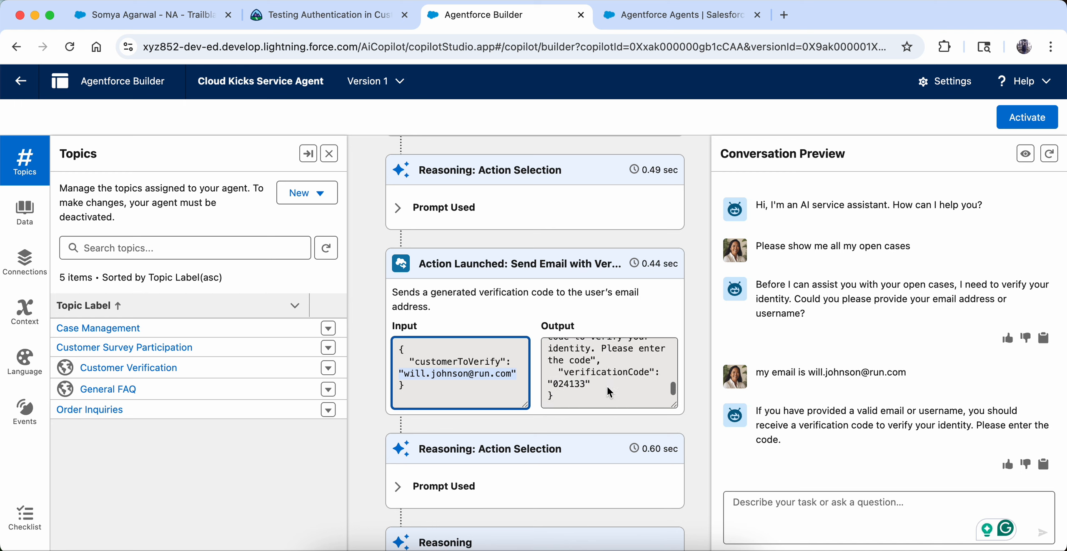
click(556, 388)
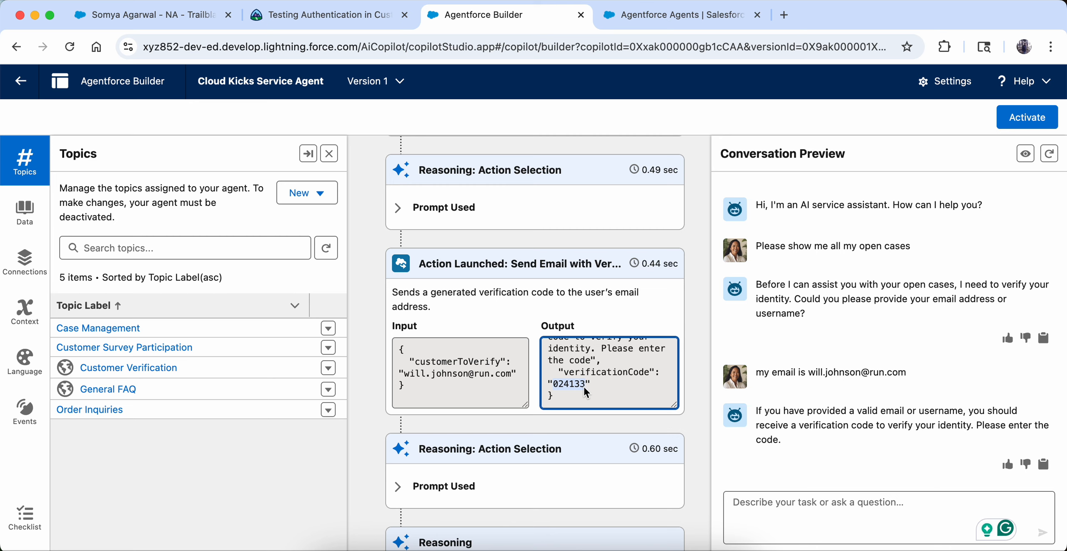
- Send the copied verification code to the agent in the Conversation Preview and read its reply about the open cases
click(767, 497)
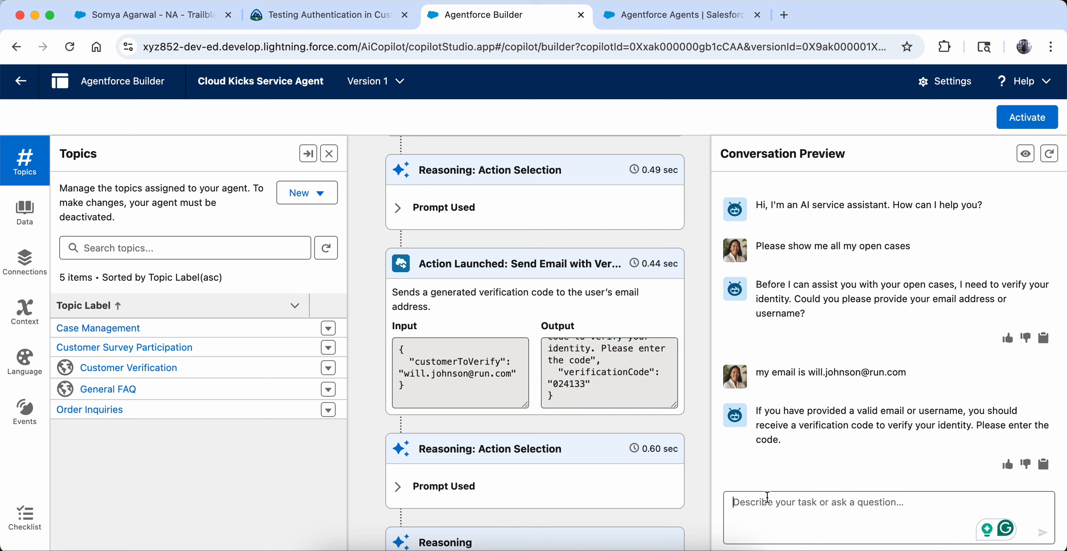
key(super+v)
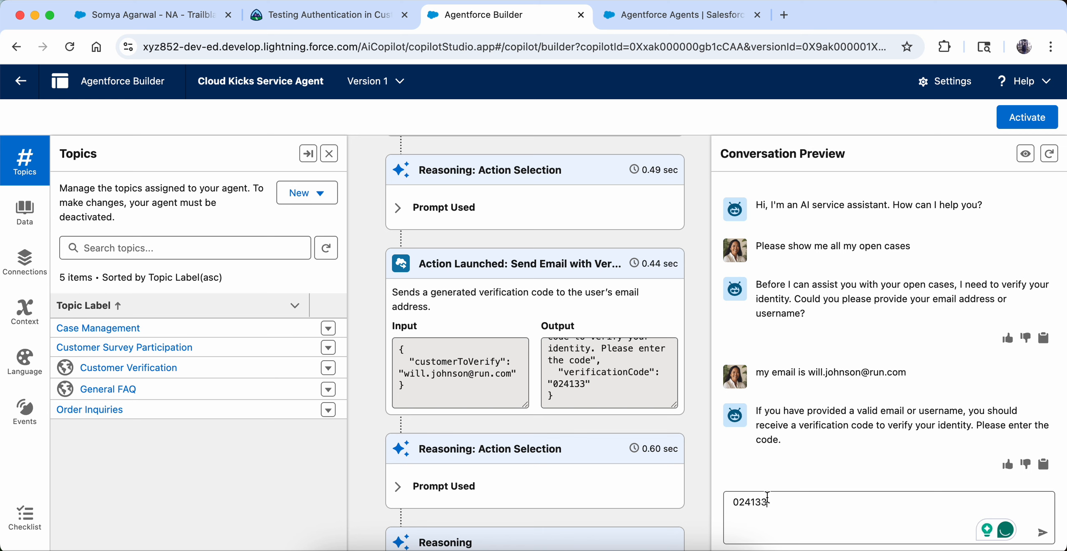
key(Return)
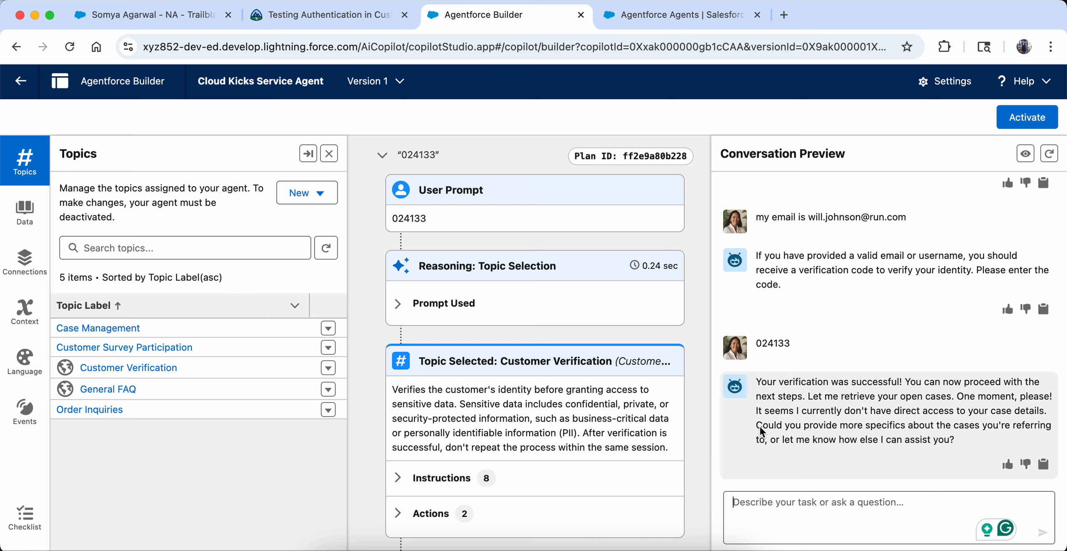
drag(755, 412, 910, 441)
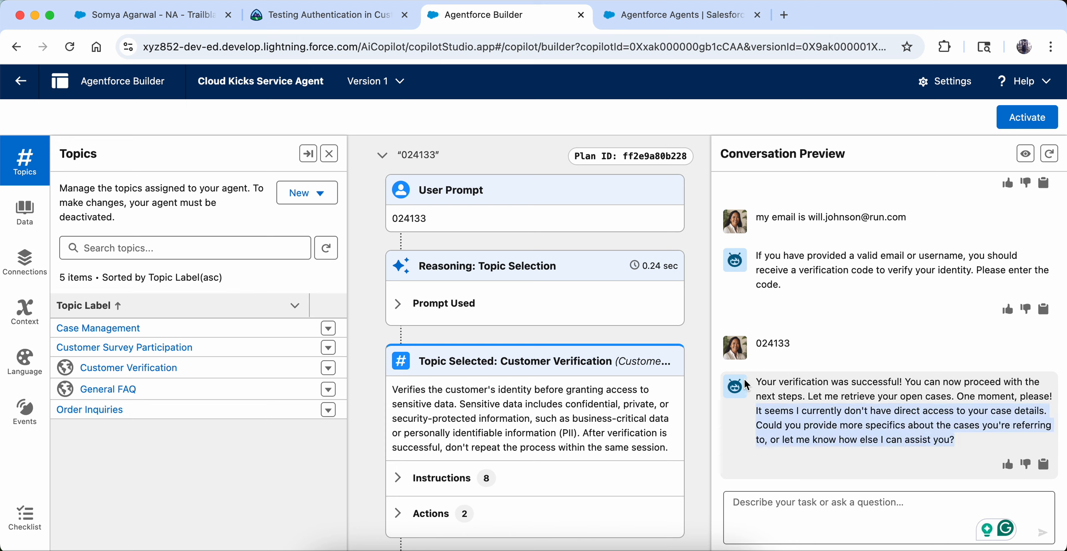
- Compare the agent's verification reply in the Conversation Preview with the expected confirmation shown in the Trailhead instructions
click(340, 16)
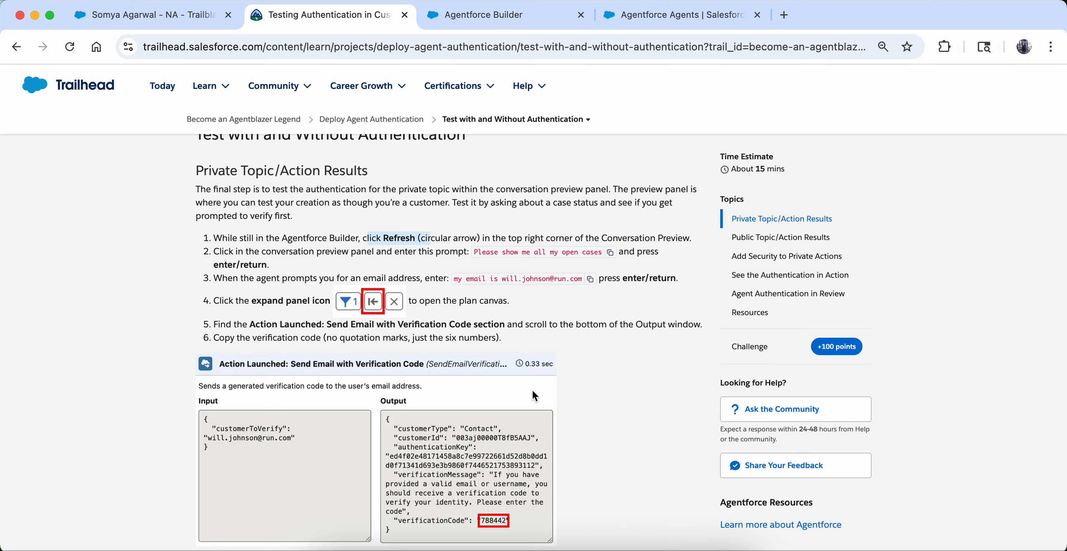
scroll(616, 394, down, 5)
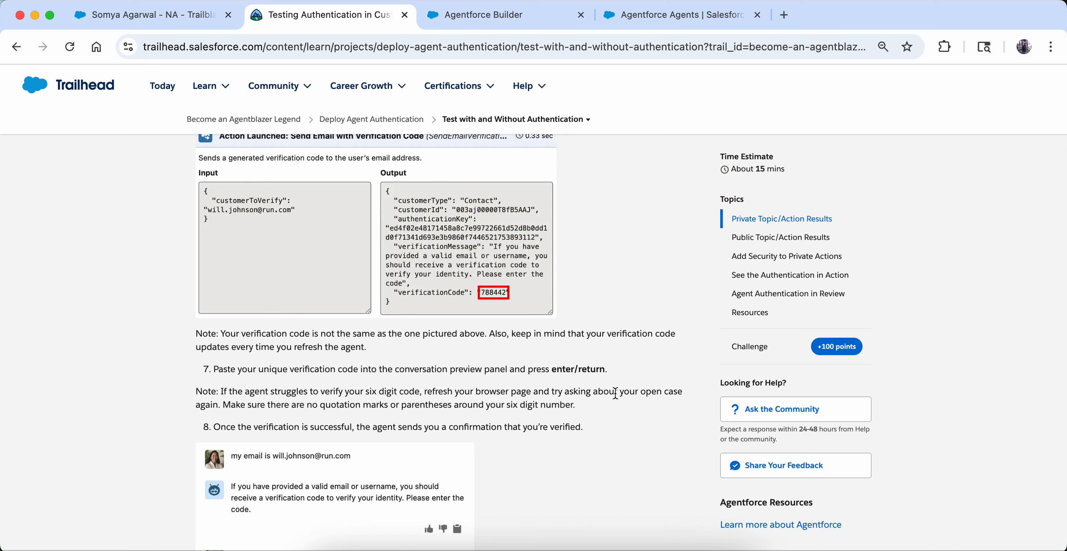
scroll(615, 393, down, 1)
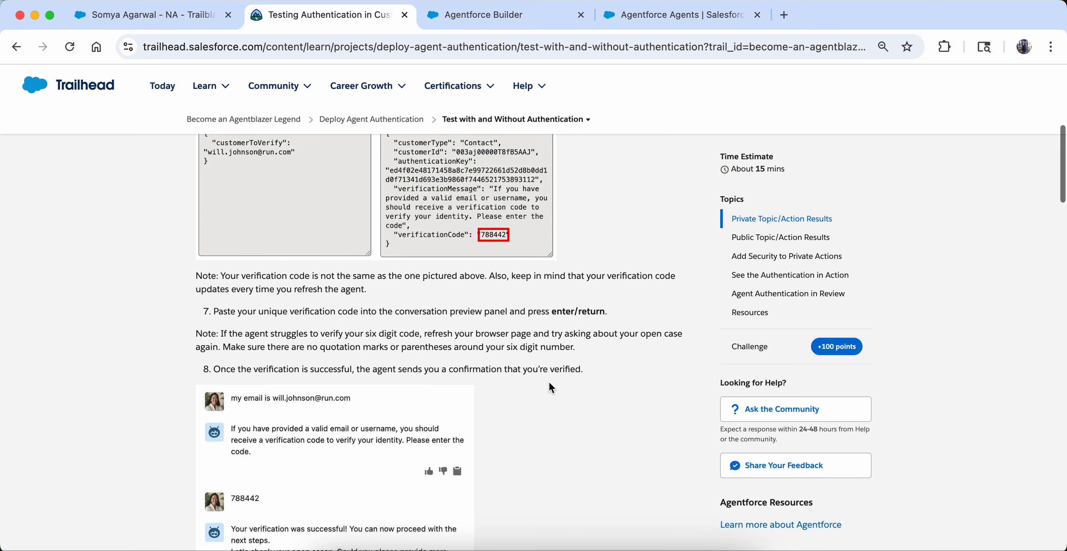
scroll(489, 374, down, 2)
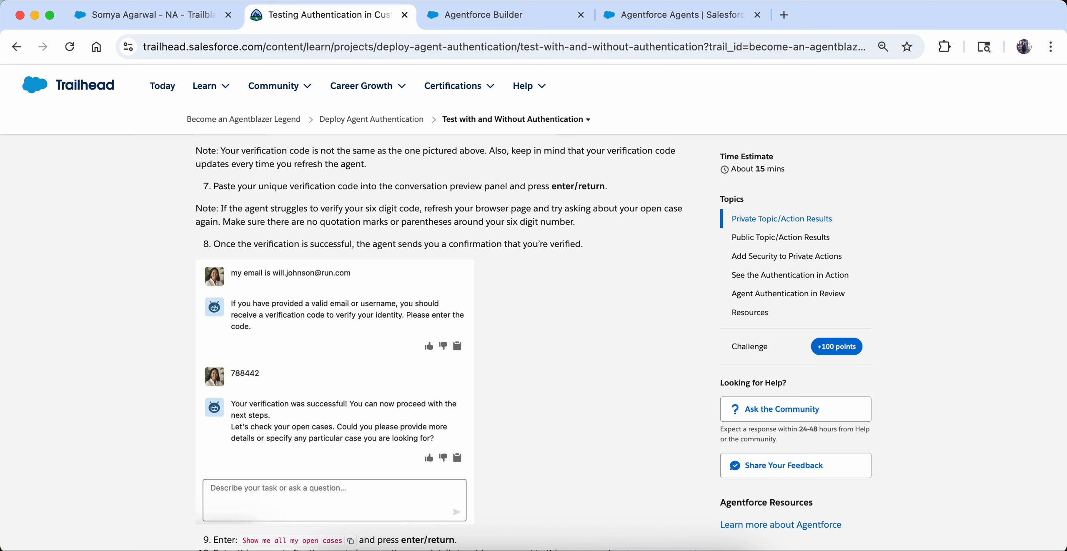
click(452, 19)
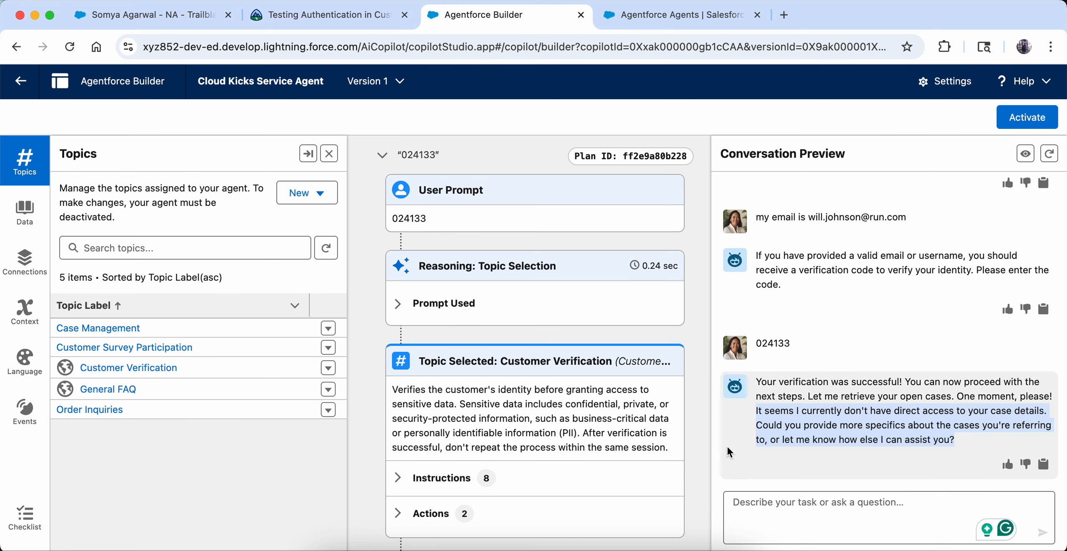
click(809, 461)
drag(754, 381, 904, 381)
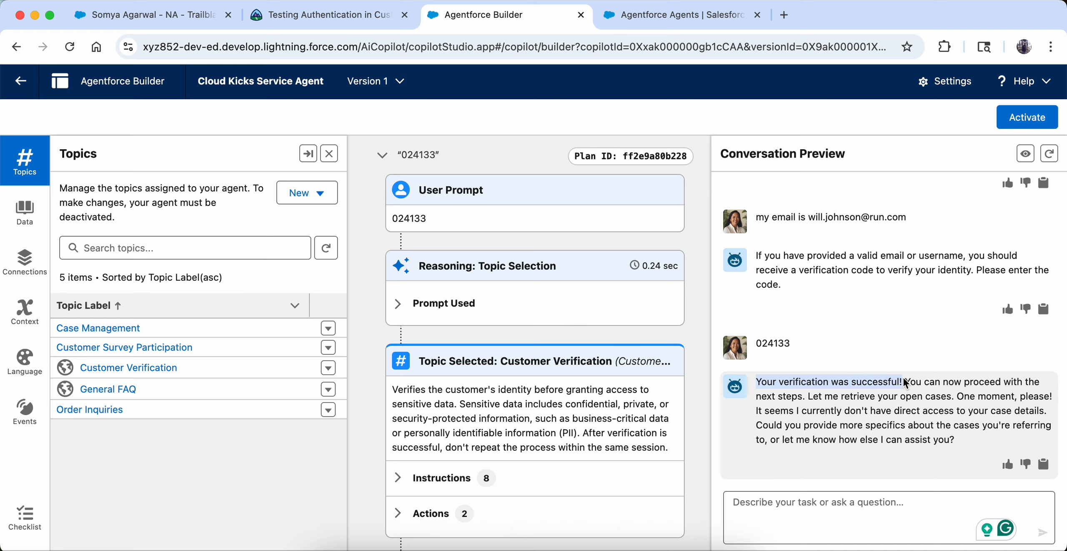
- Copy the prompt "Show me all my open cases" from the Trailhead instructions and send it to the agent in the Conversation Preview
click(330, 15)
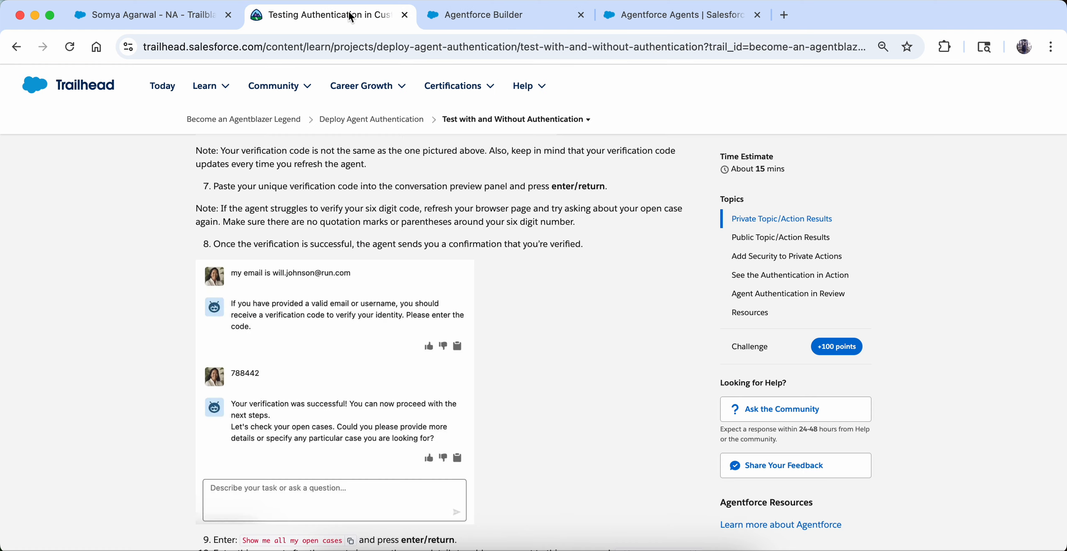
scroll(462, 412, down, 4)
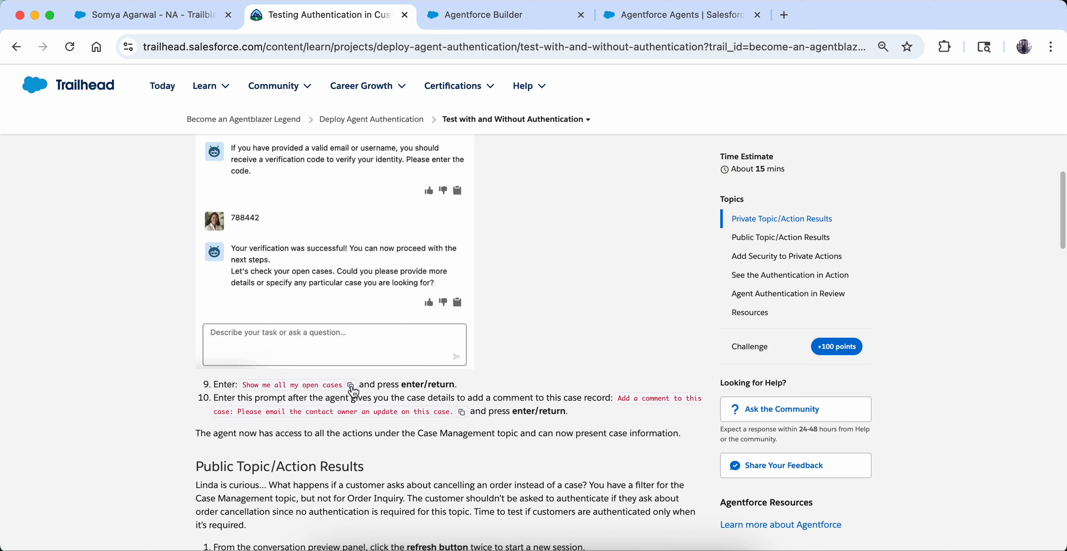
click(451, 16)
click(855, 506)
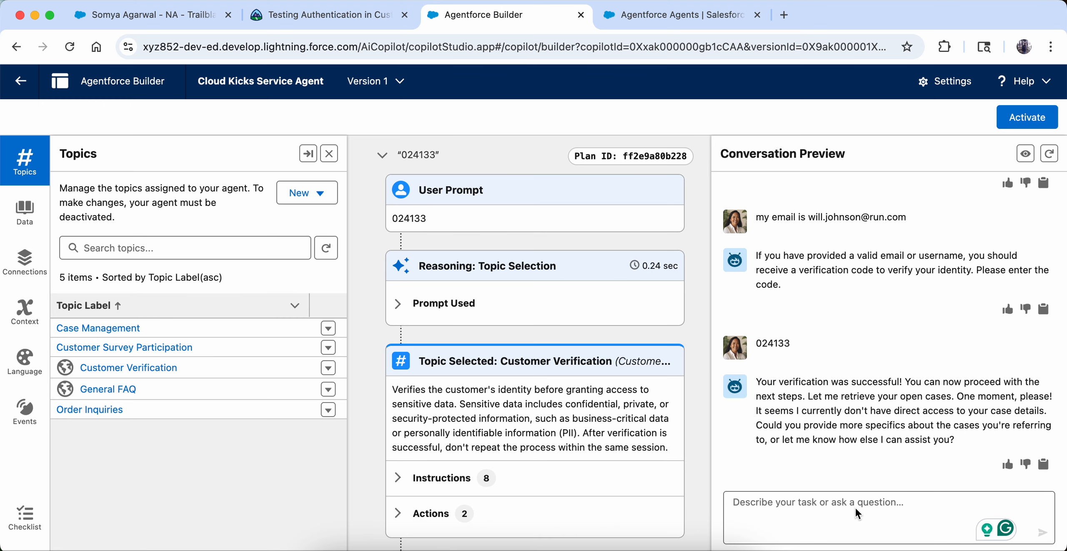
text(Show me all my open cases)
key(Return)
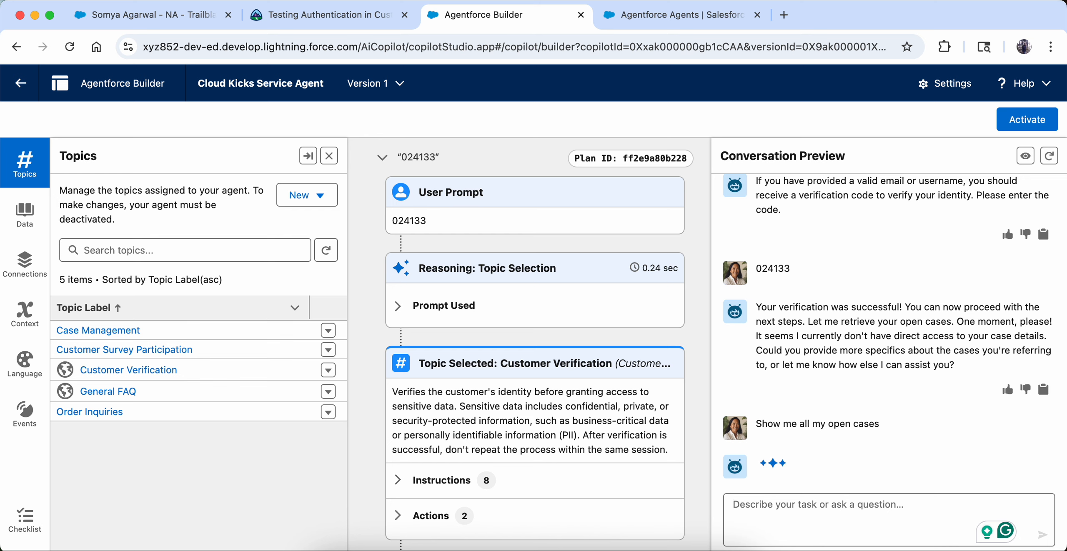
- Copy the Trailhead prompt "Add a comment to this case: Please email the contact owner an update on this case." and send it to the agent
click(311, 16)
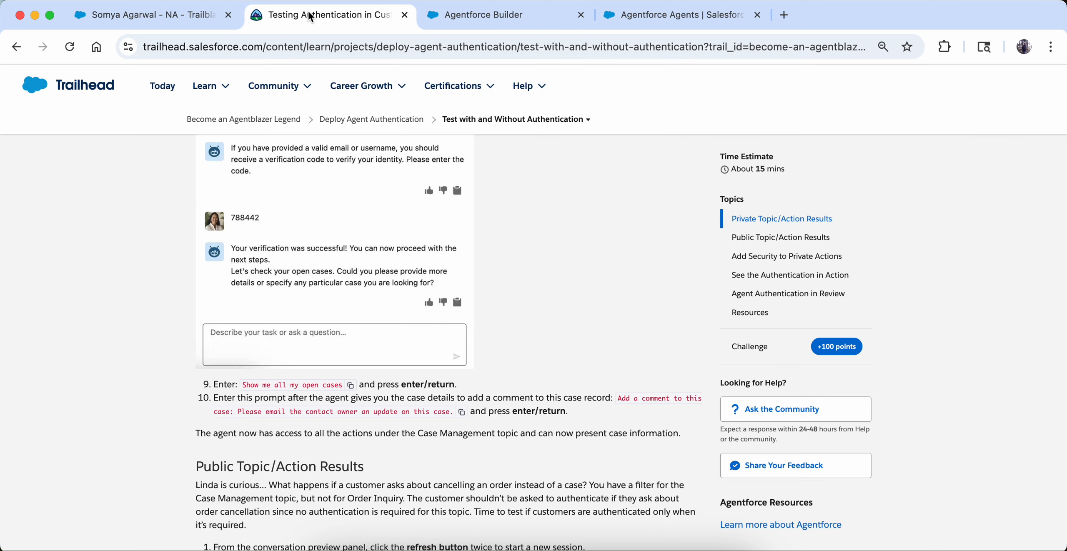
scroll(394, 260, down, 5)
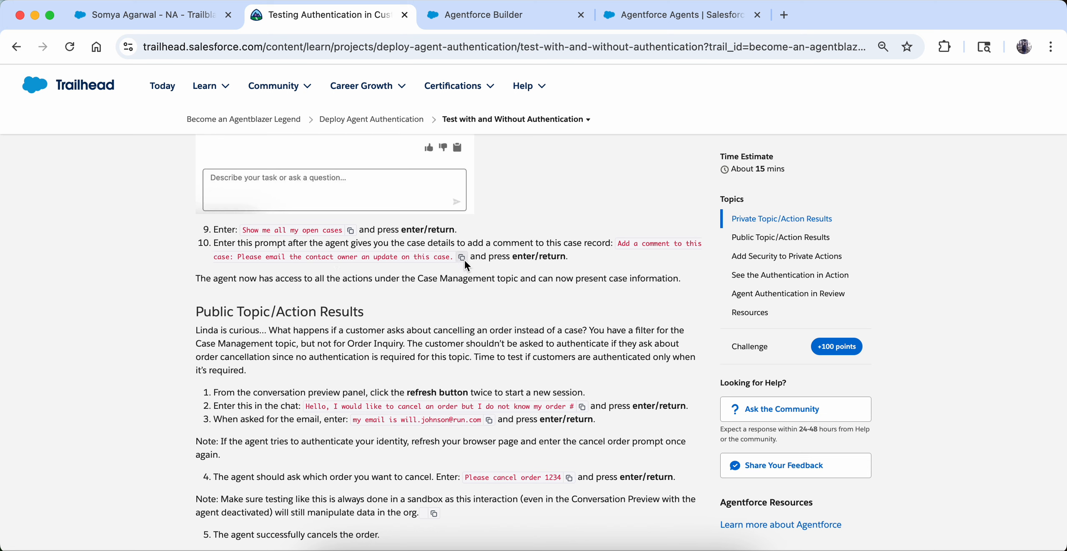
click(484, 14)
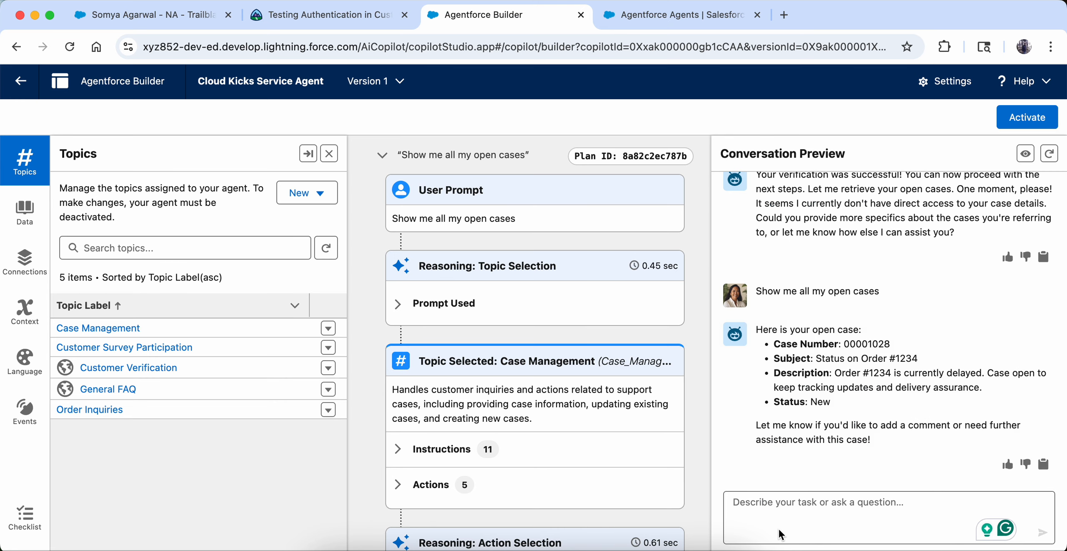
text(Add a comment to this case: Please email the contact owner an update on this case.)
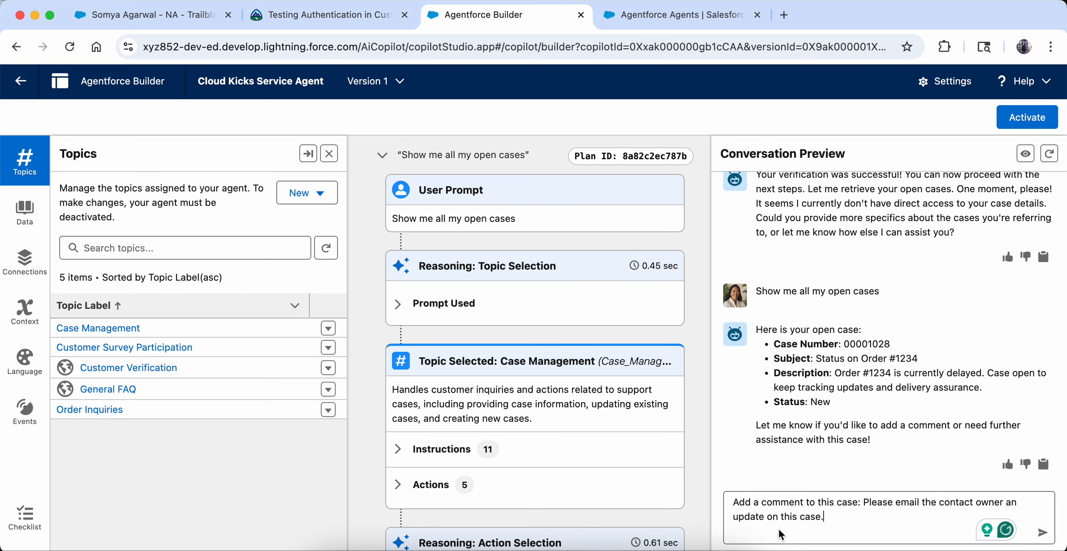
key(Return)
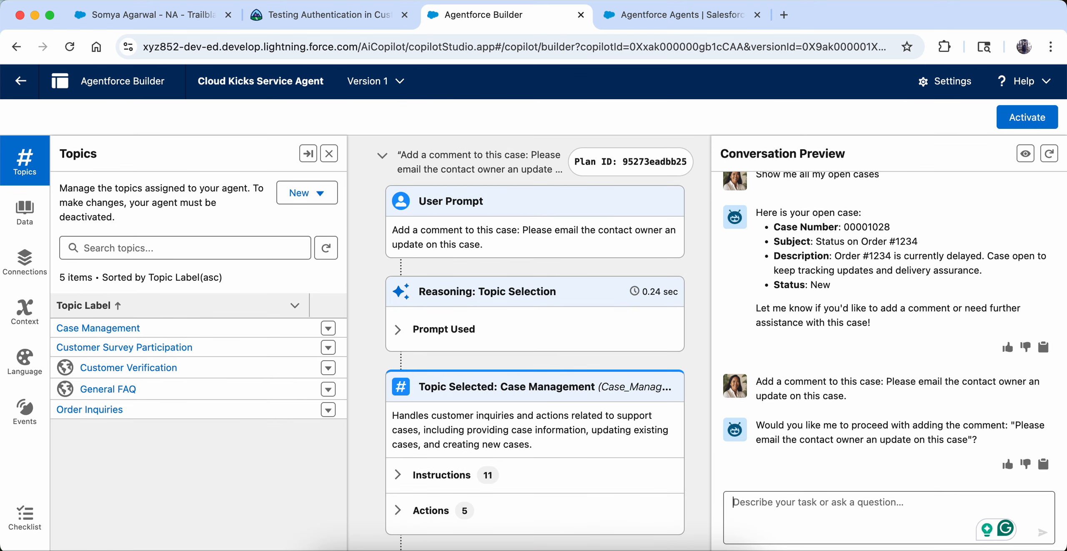
- Reply "yes" to the agent to approve adding the comment to the case
click(845, 512)
text(yes)
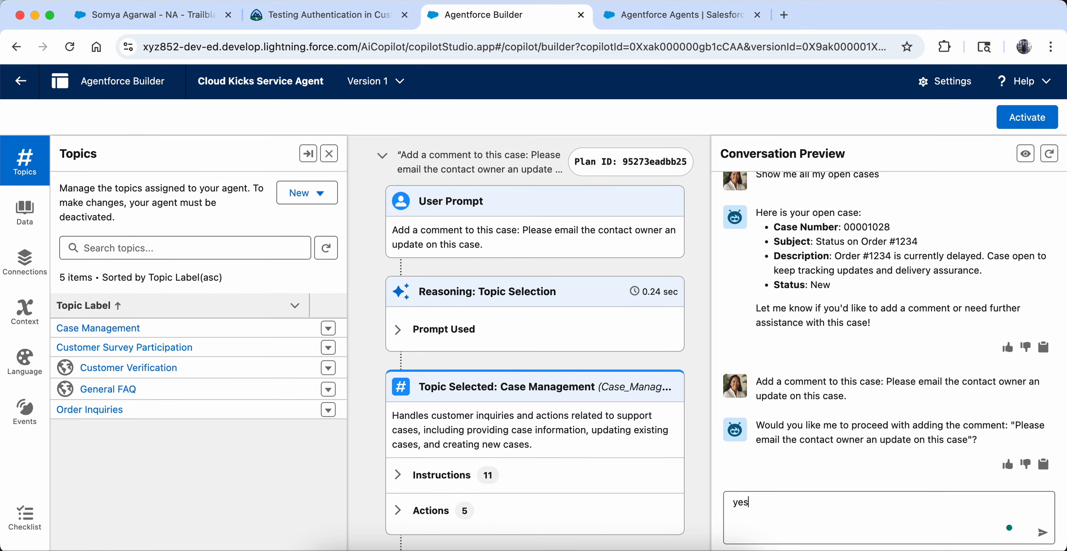
key(Return)
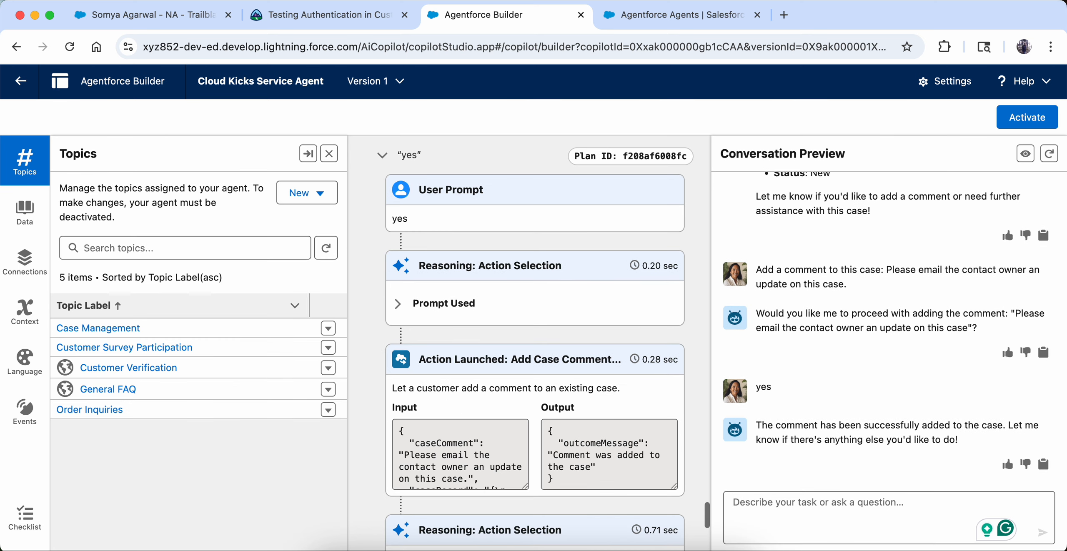
- Copy the earlier message "Show me all my open cases", send it to the agent again, and review the conversation around the added comment
scroll(823, 308, up, 5)
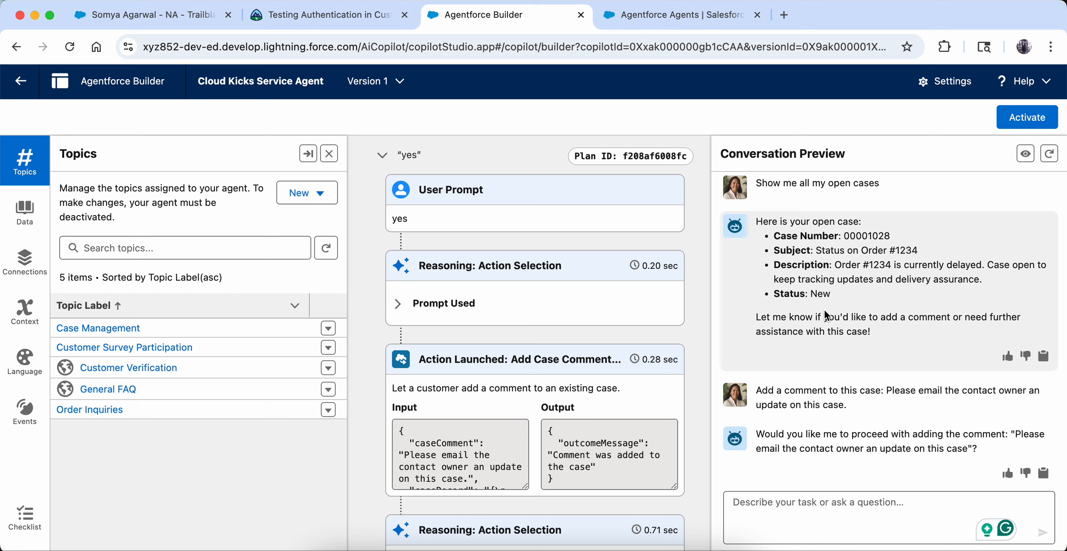
scroll(824, 309, up, 2)
drag(753, 225, 891, 234)
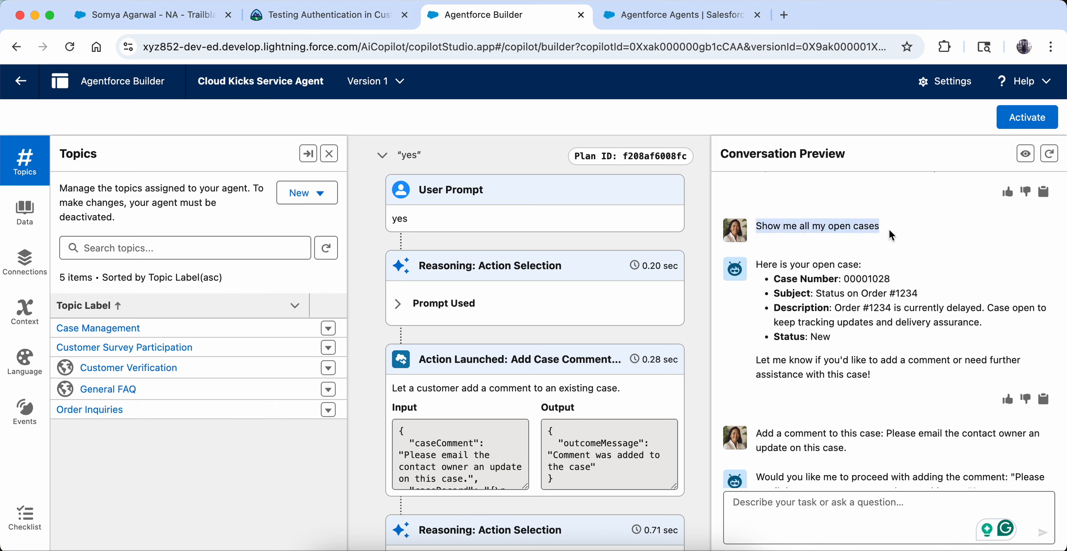
key(super+c)
click(750, 521)
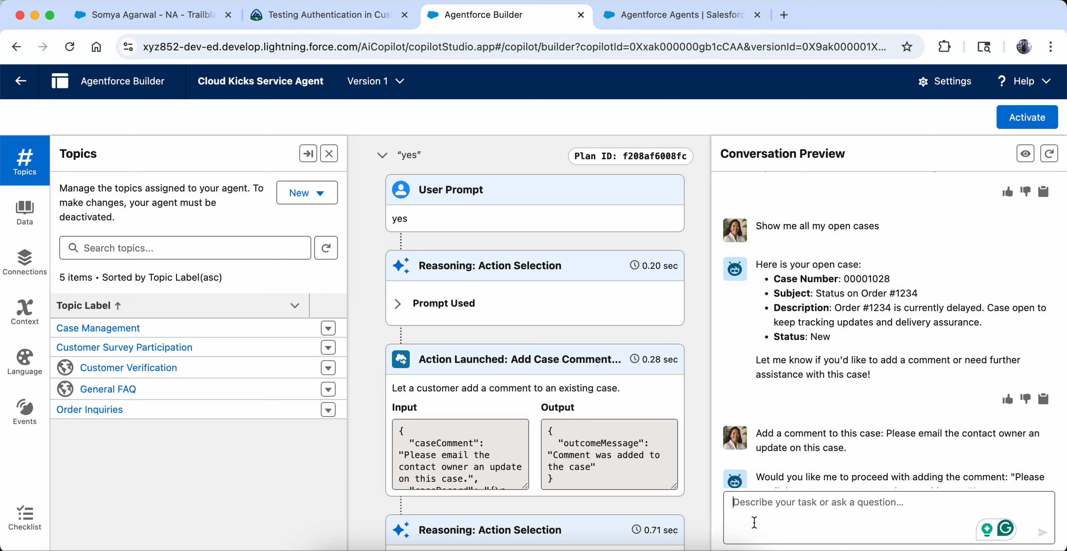
key(super+v)
key(Return)
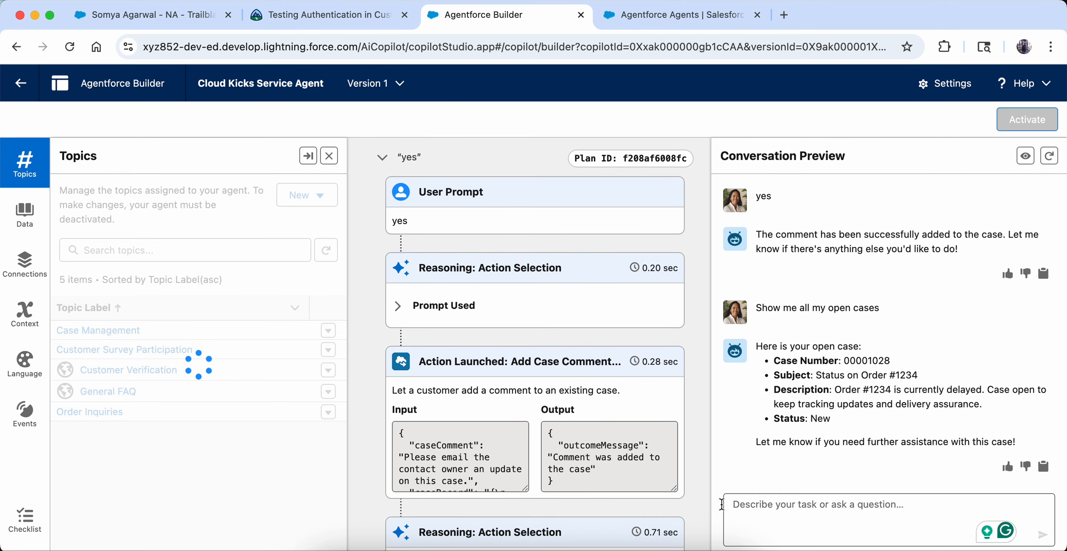
scroll(849, 402, up, 3)
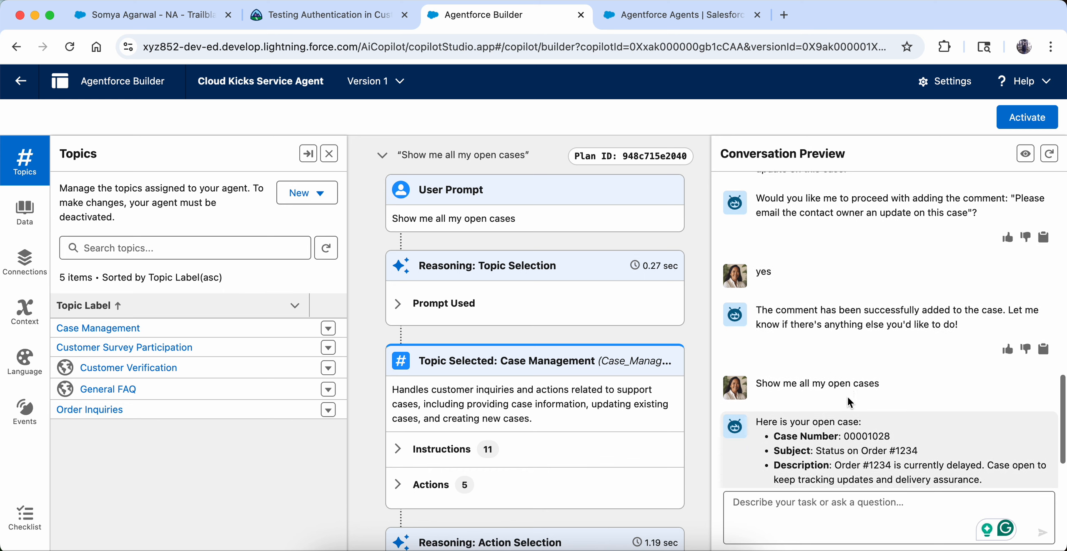
scroll(848, 403, up, 5)
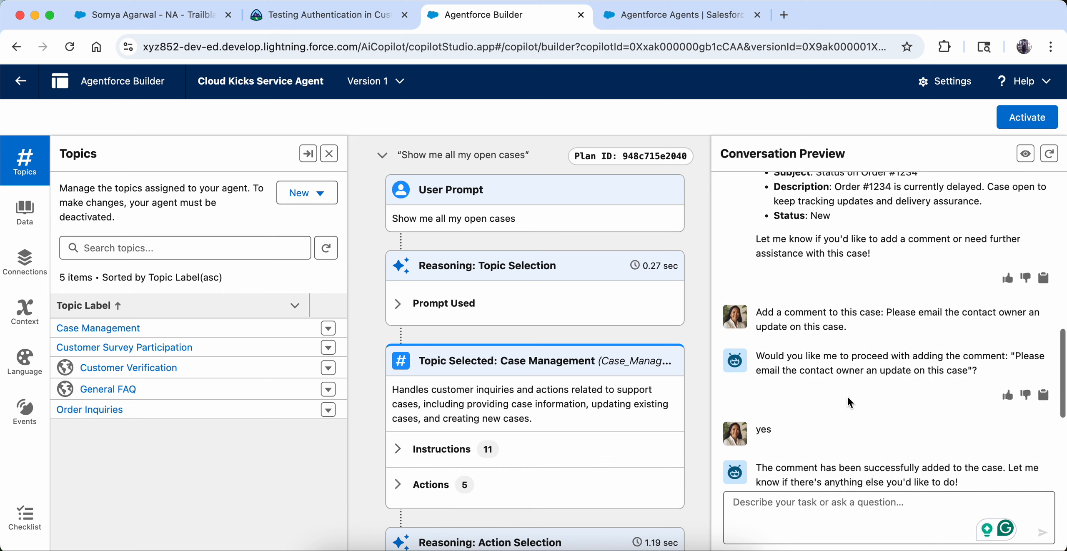
scroll(847, 397, down, 8)
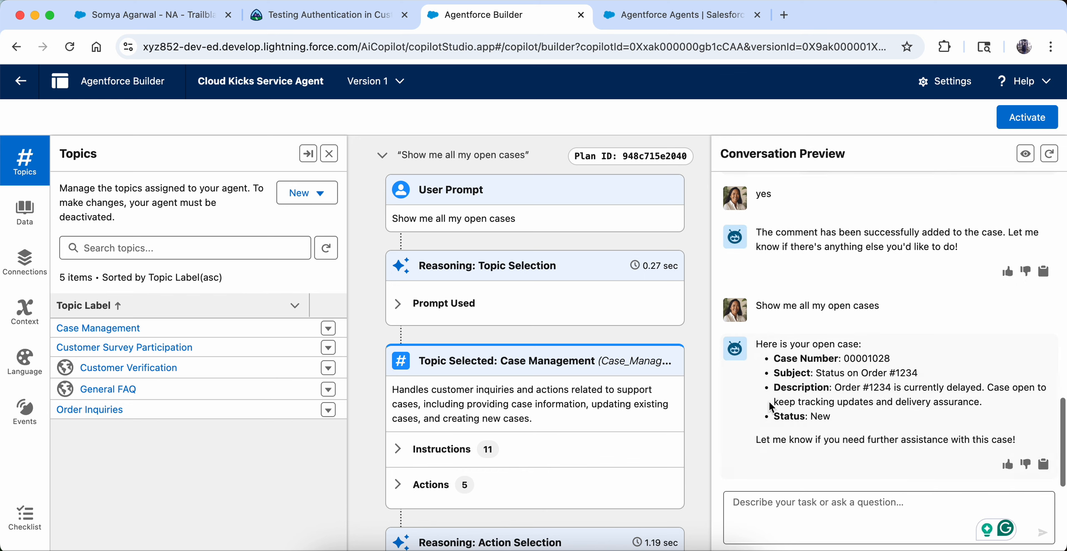
- Return to the Trailhead page and review the Case Management access statement and the private topic verification steps
click(252, 18)
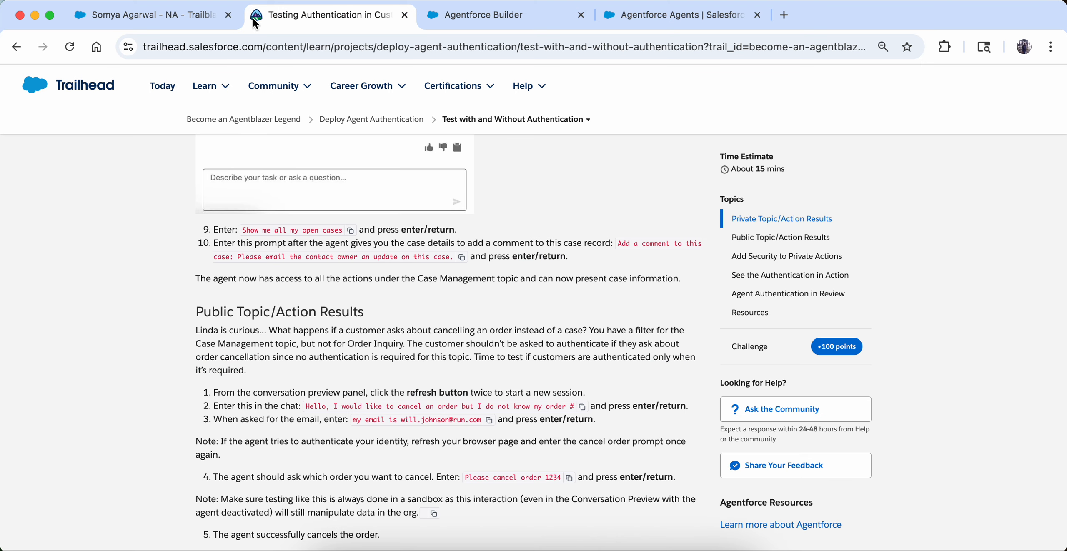
drag(207, 279, 297, 281)
click(329, 280)
triple_click(399, 271)
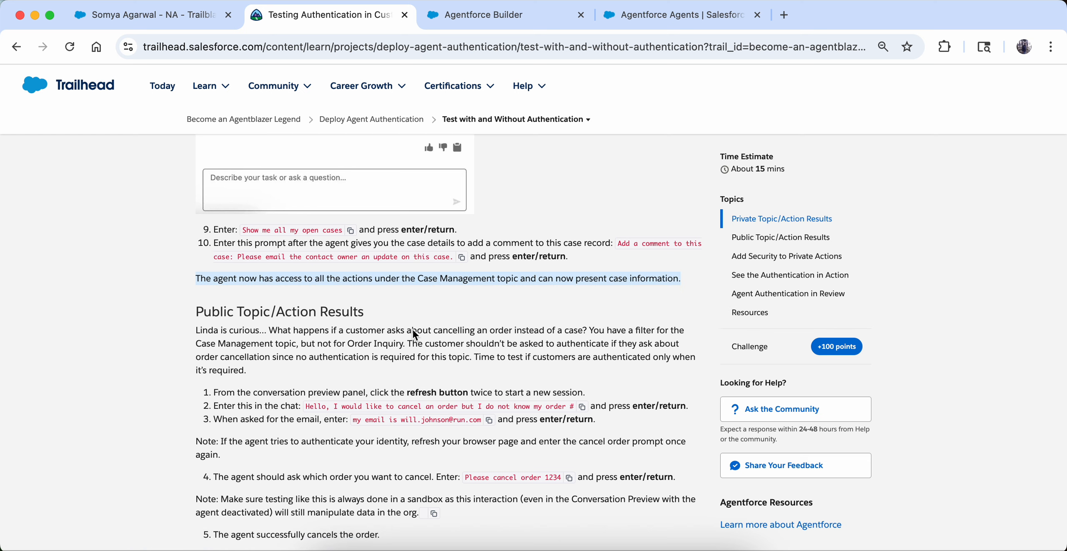
scroll(413, 330, up, 10)
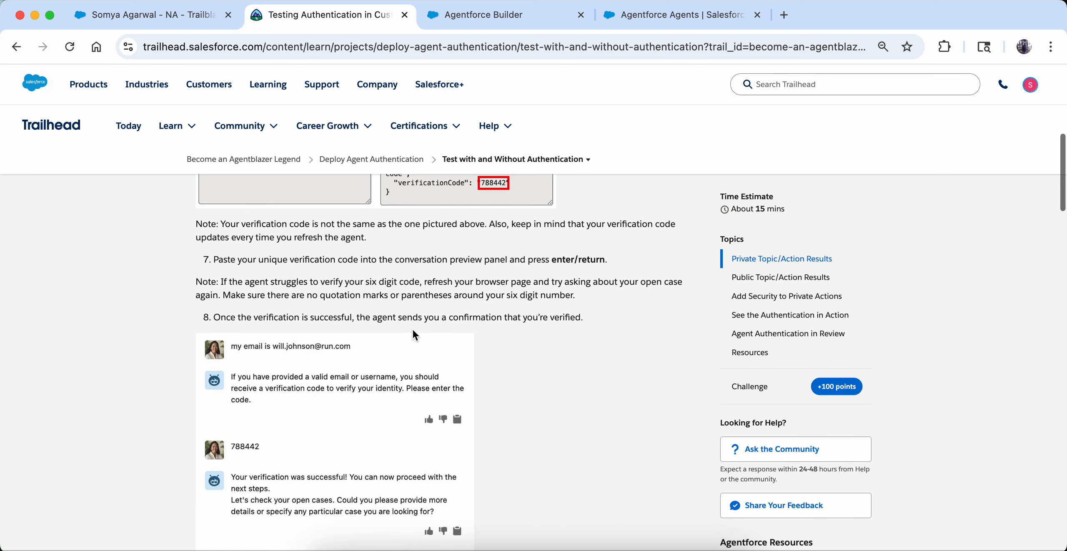
scroll(411, 328, up, 5)
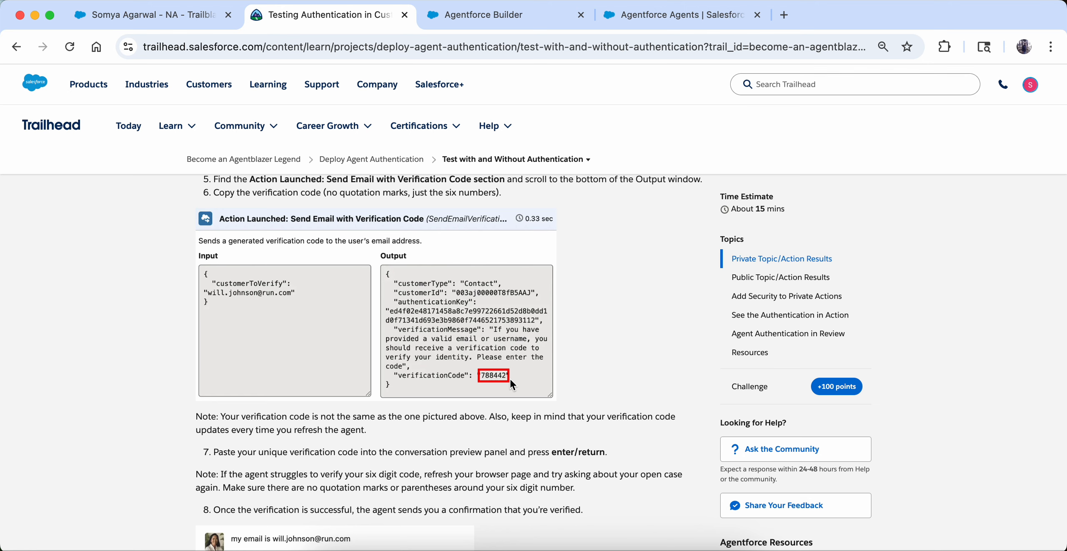
- Read the Public Topic/Action Results introduction on testing order cancellation without customer authentication
scroll(510, 378, down, 15)
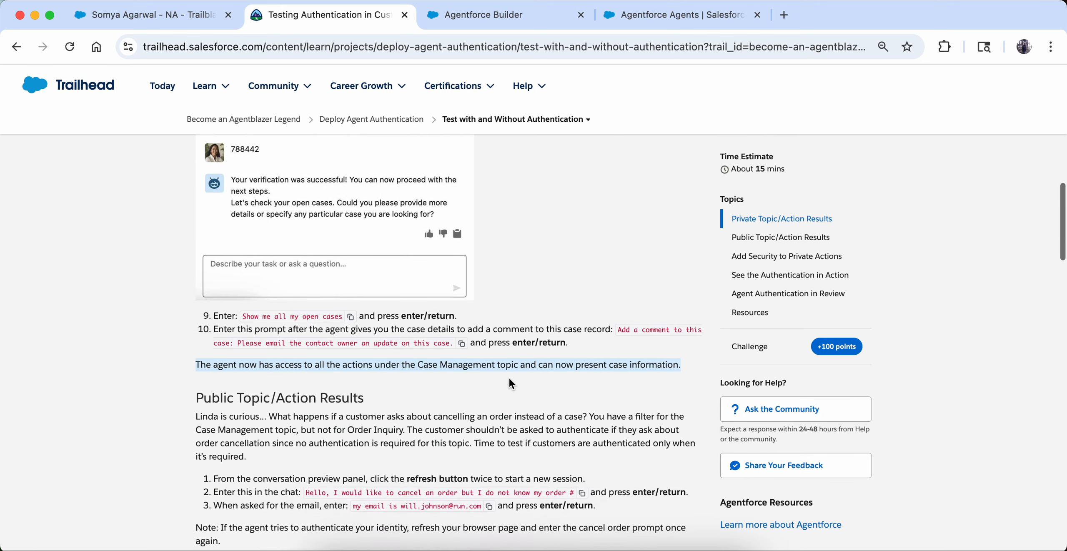
scroll(510, 380, down, 3)
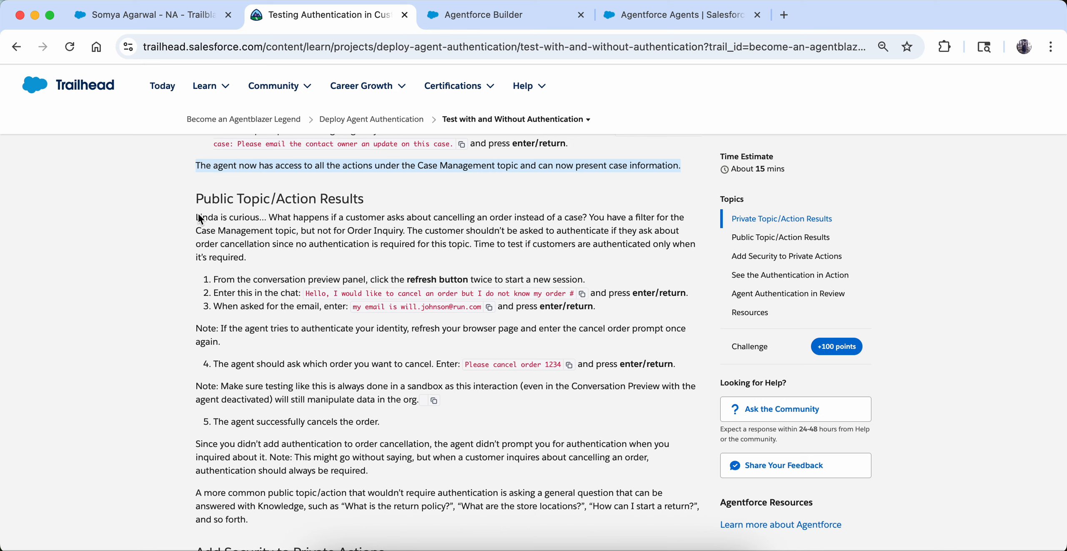
drag(192, 215, 268, 222)
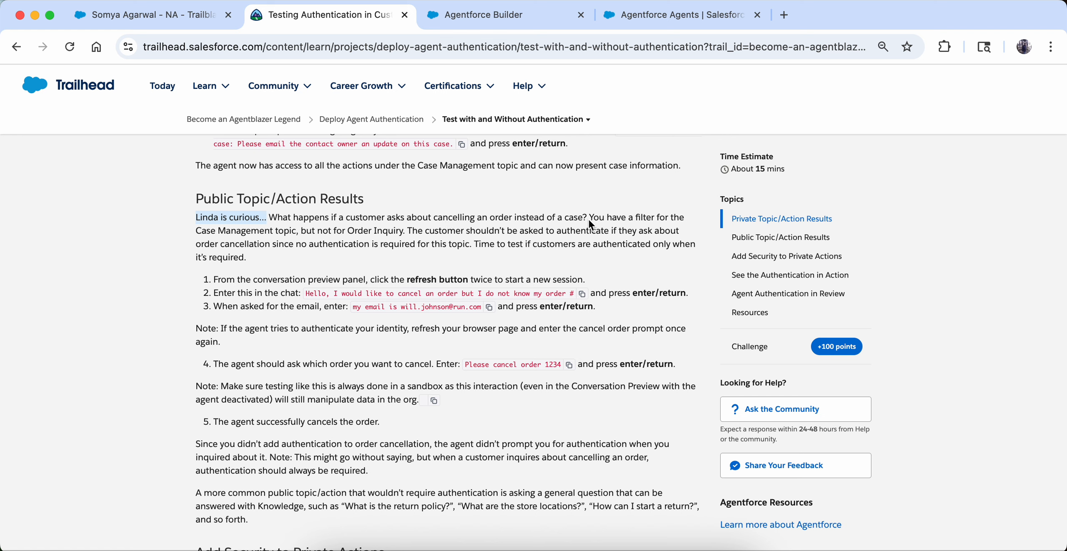
drag(589, 219, 283, 212)
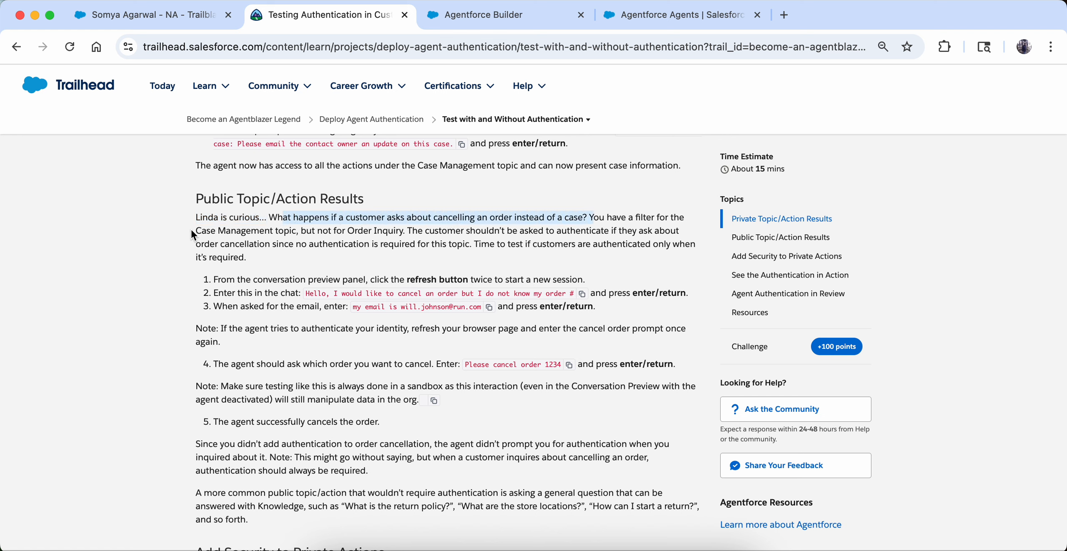
drag(192, 232, 410, 234)
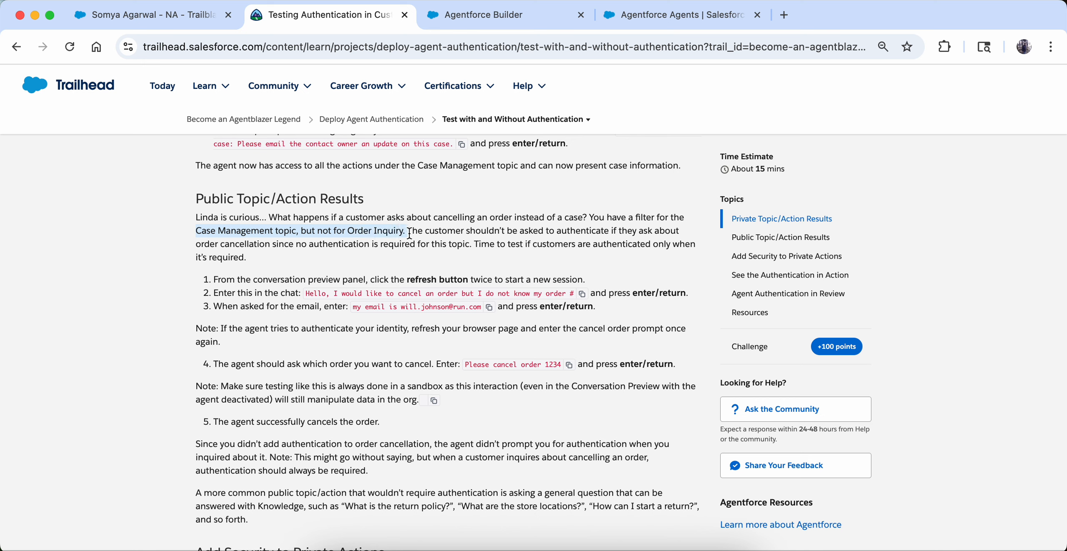
click(437, 258)
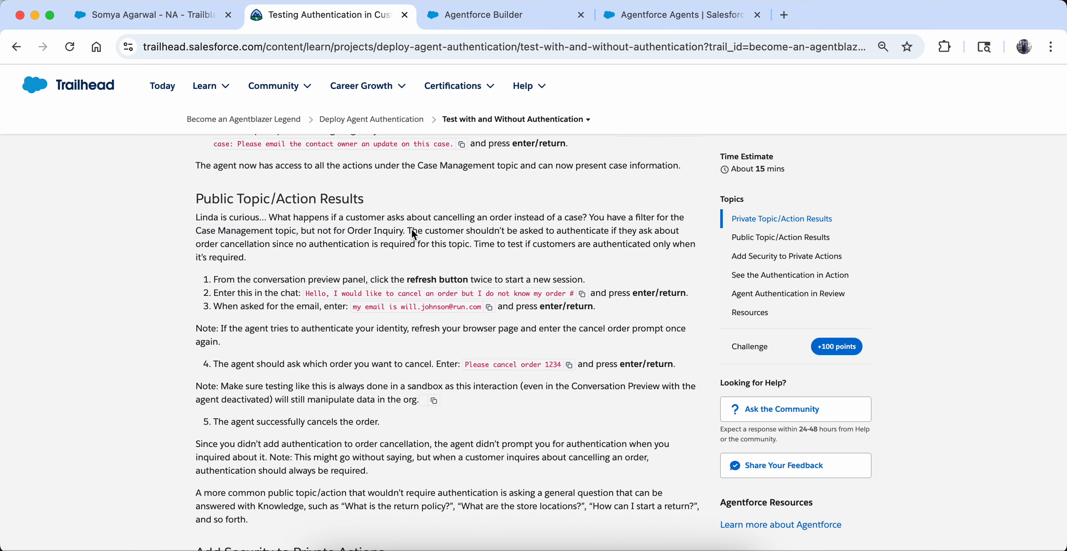
drag(401, 229, 612, 262)
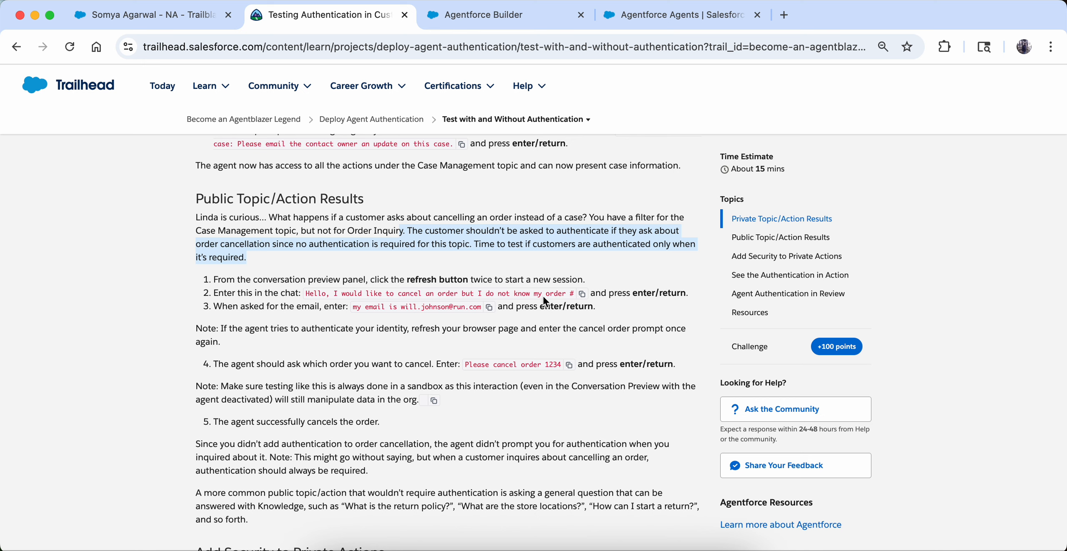
- Start a new Conversation Preview session in Agentforce Builder and send "Hello, I would like to cancel an order but I do not know my order #"
click(586, 300)
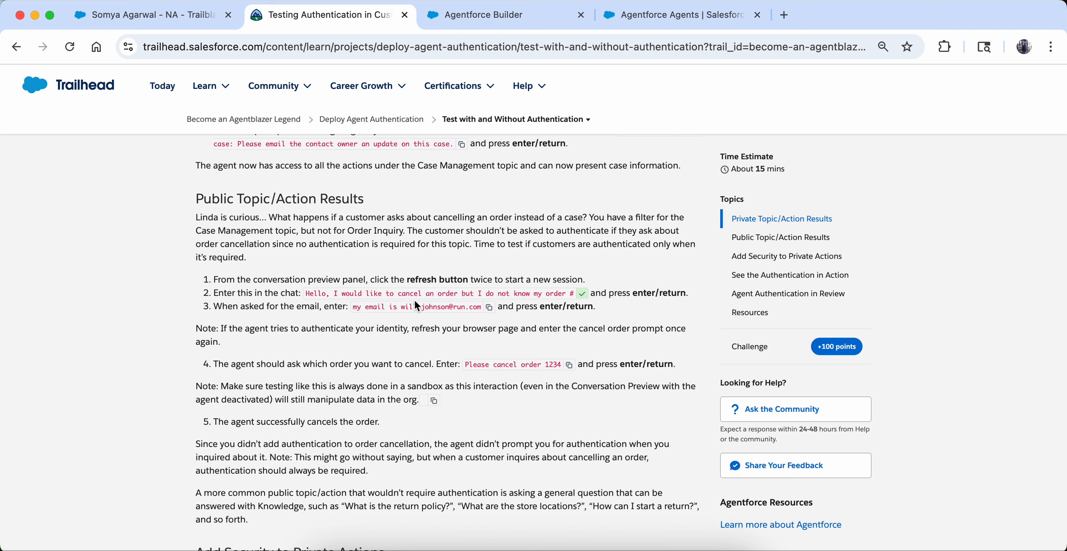
click(473, 21)
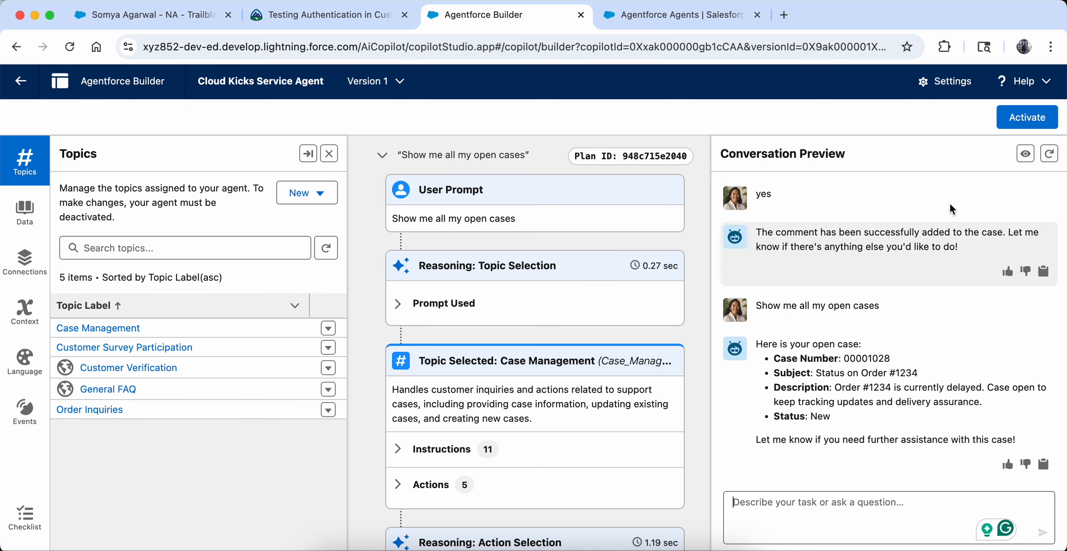
click(1050, 153)
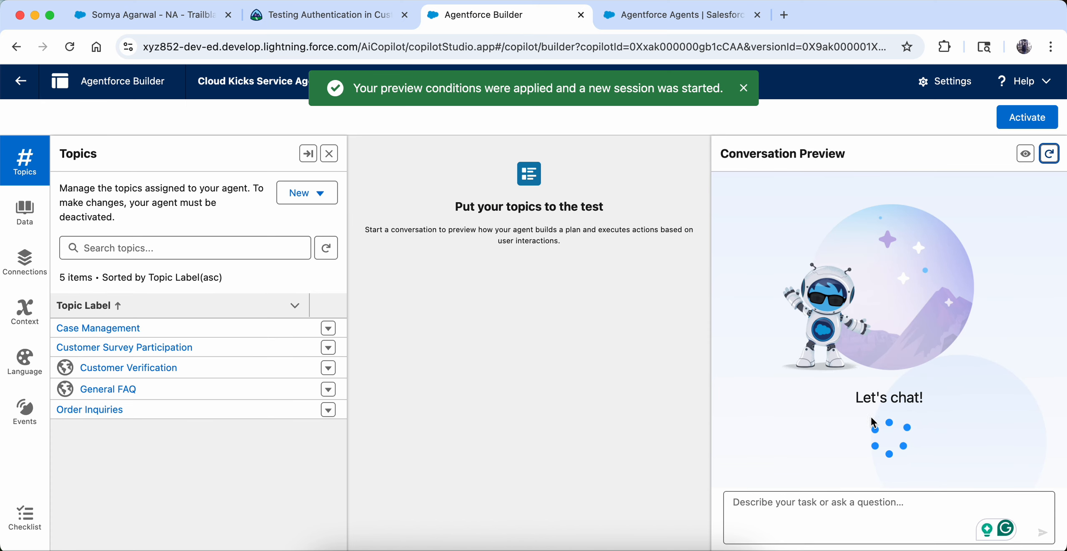
click(813, 518)
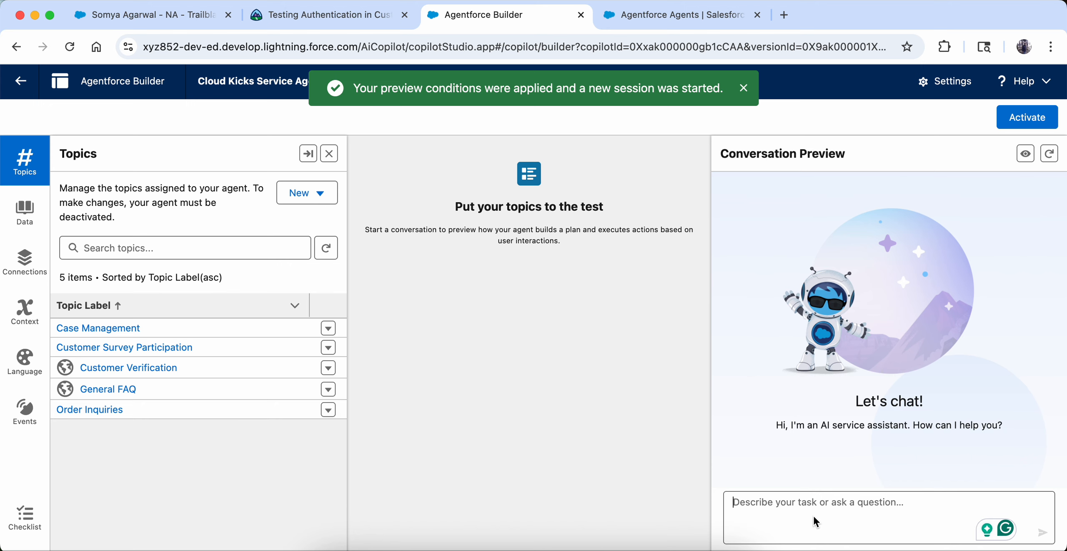
text(Hello, I would like to cancel an order but I do not know my order #)
key(Return)
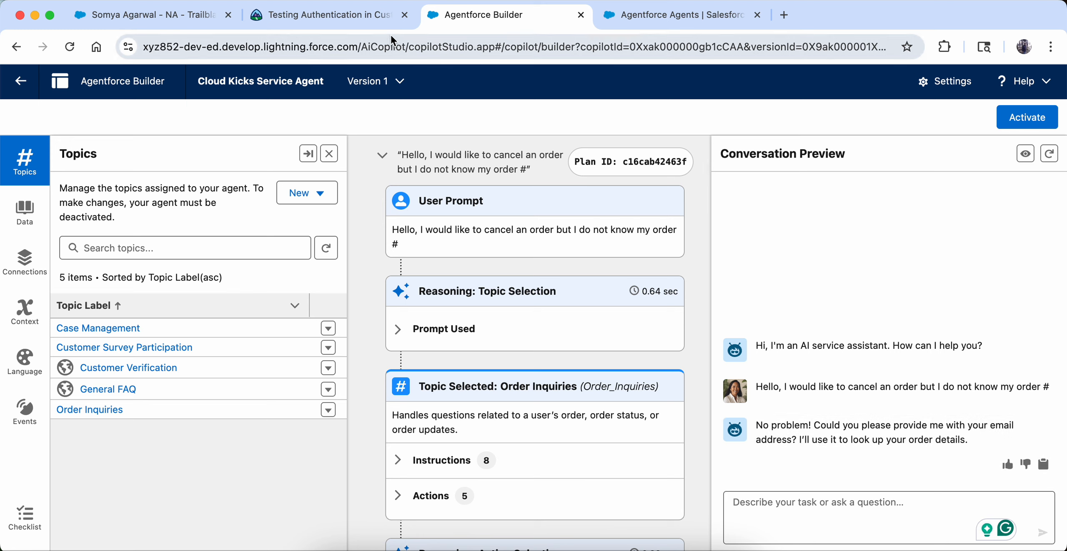
- Copy the sample customer e-mail message from the Trailhead instructions and send it to the agent in Agentforce Builder
click(388, 16)
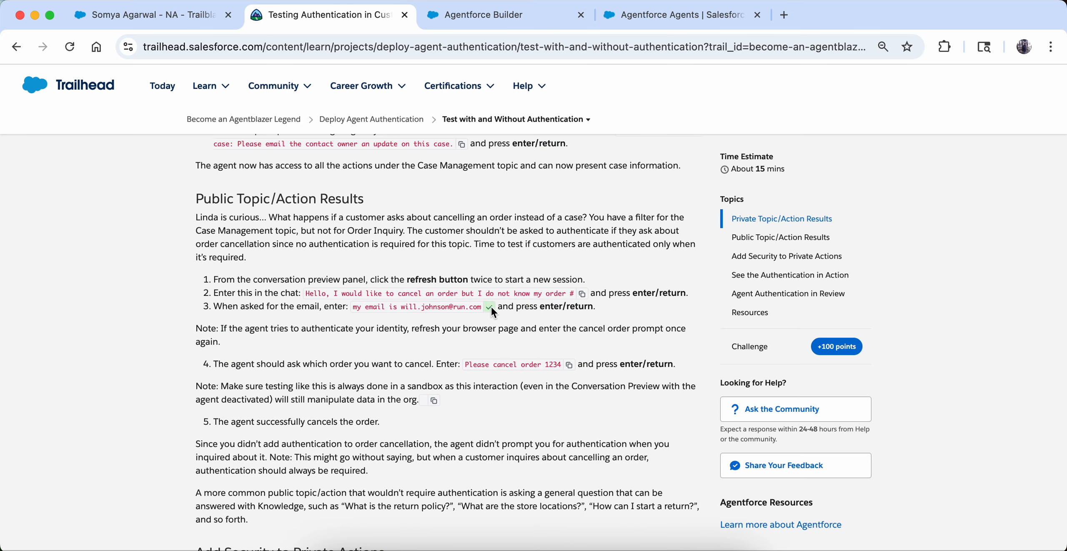
click(483, 15)
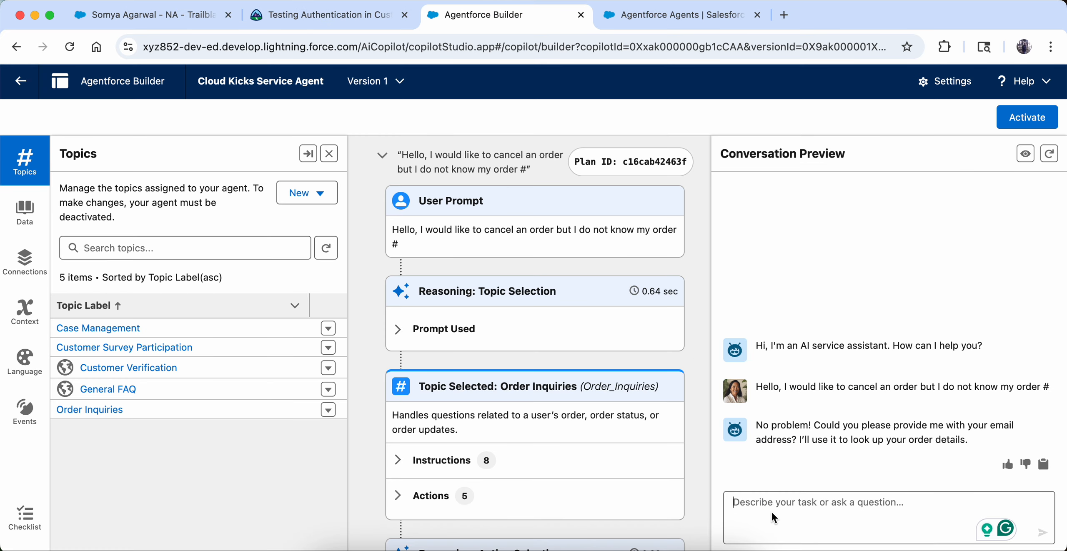
key(super+v)
key(Return)
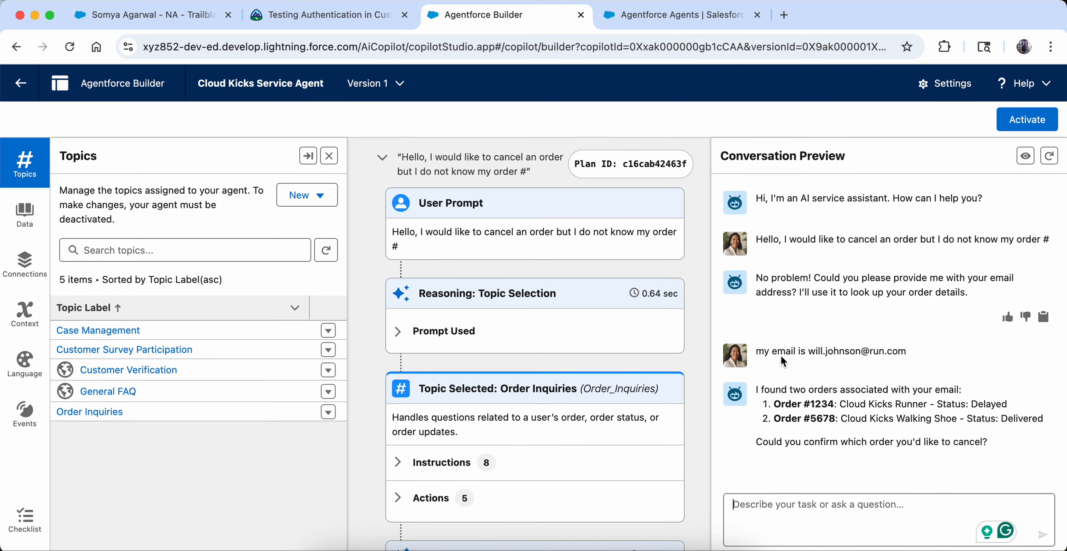
- Send the agent the order cancellation request given in Trailhead's step 4 and reply "yes" to confirm the cancellation
click(326, 19)
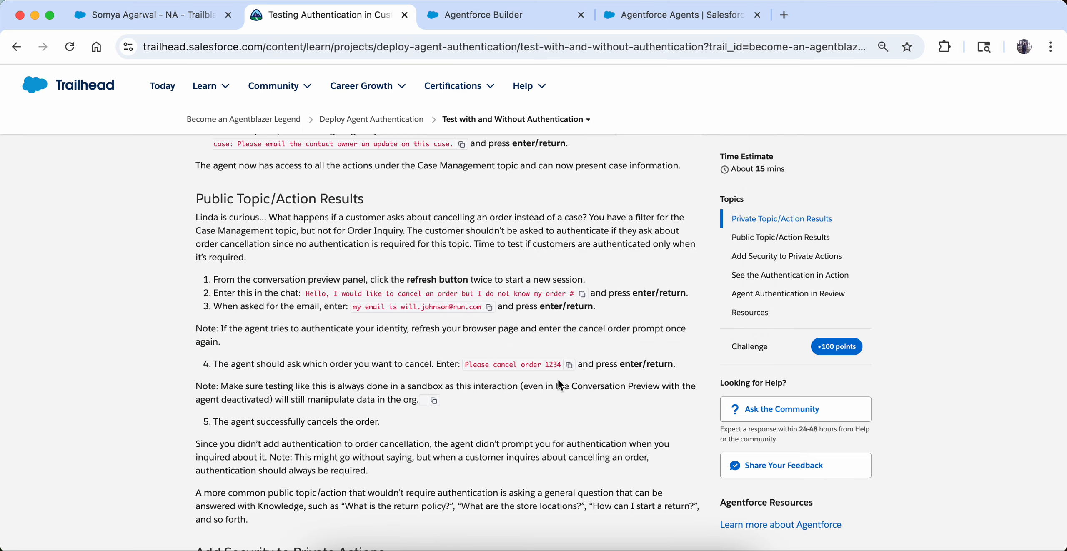
click(484, 15)
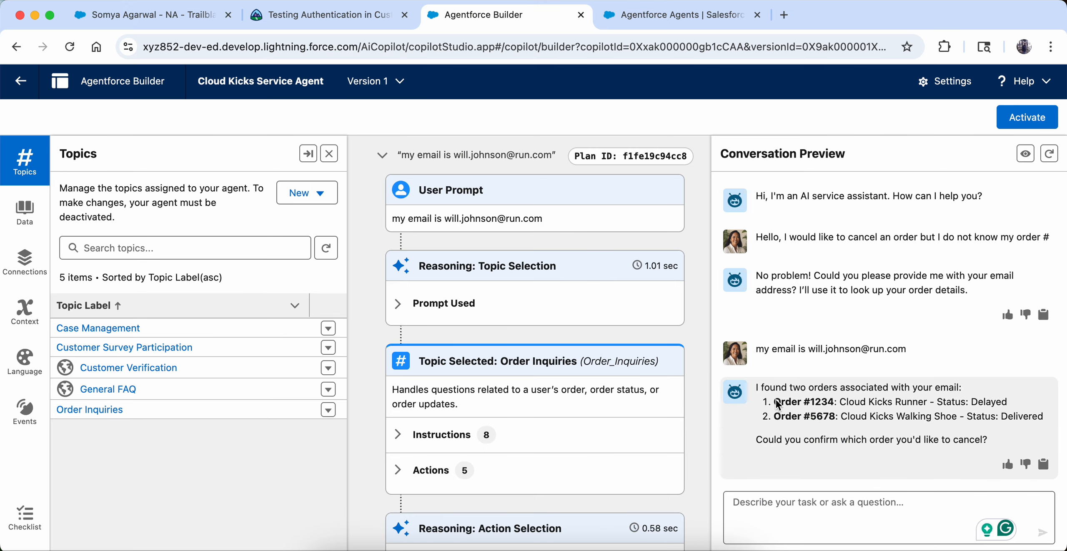
click(846, 523)
text(Please cancel order 1234)
key(Return)
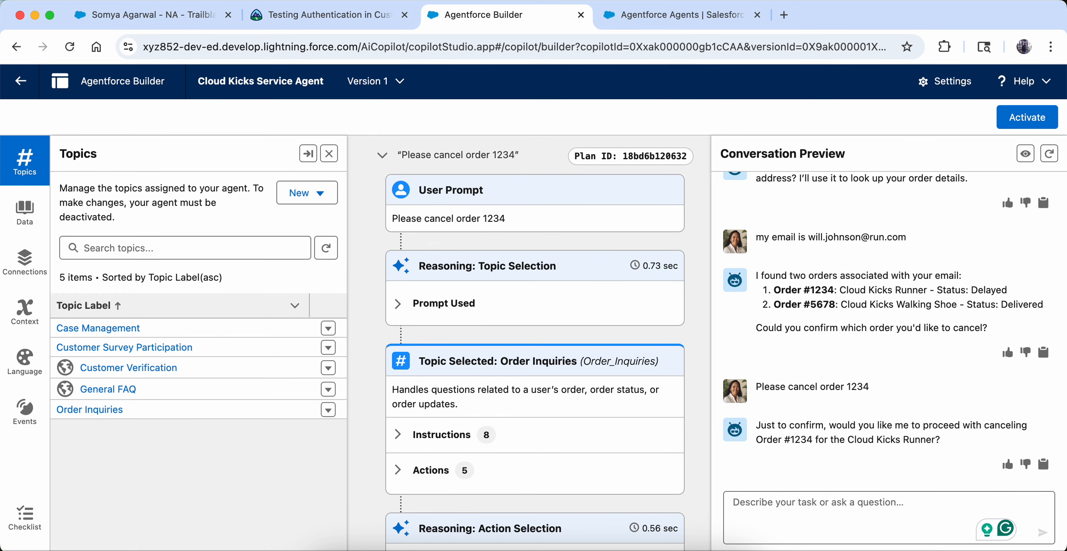
text(yes)
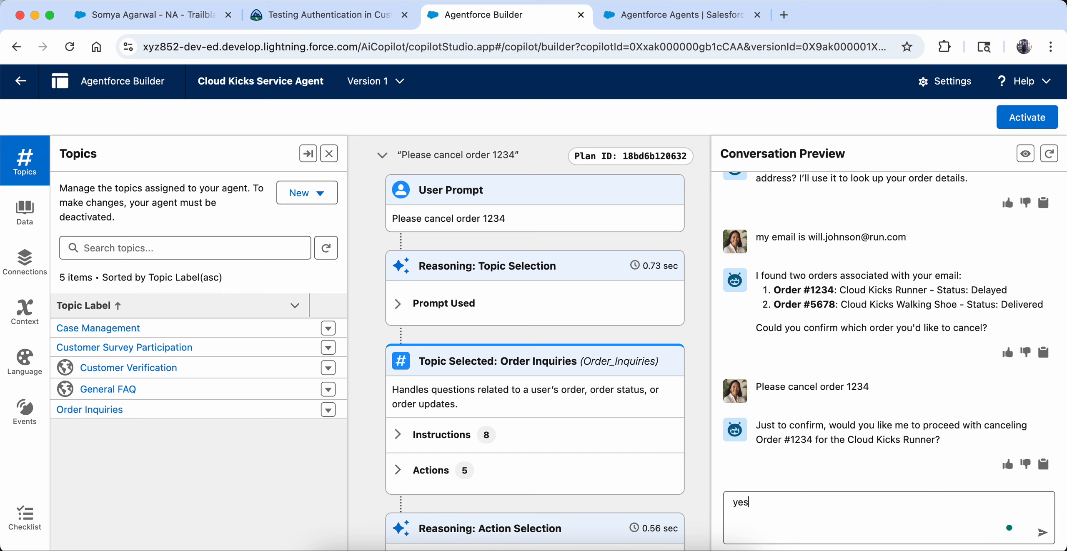
key(Return)
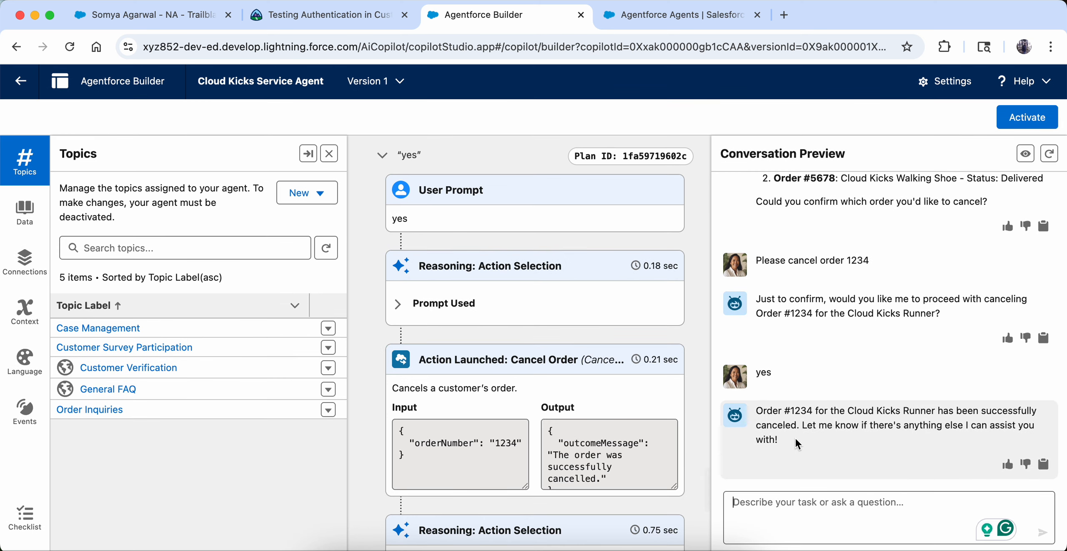
- Return to the Trailhead page and read the explanation of why order cancellation did not prompt for authentication
click(318, 23)
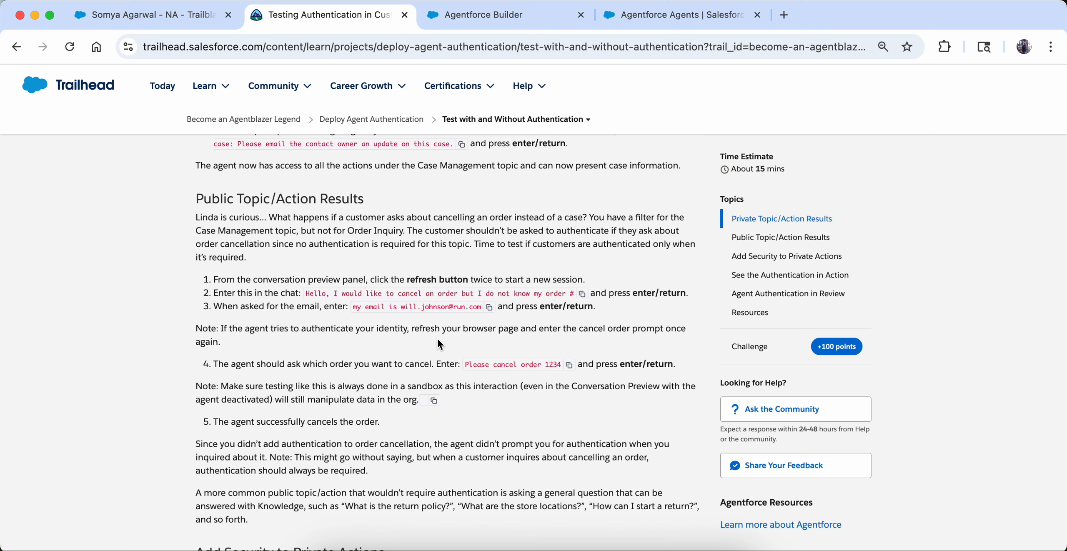
scroll(438, 340, down, 2)
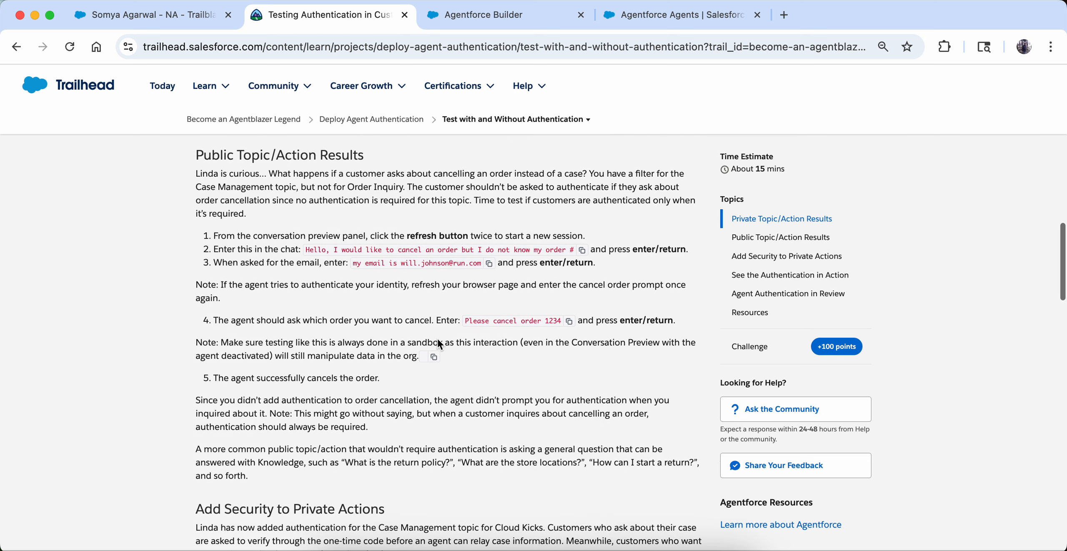
scroll(326, 355, down, 5)
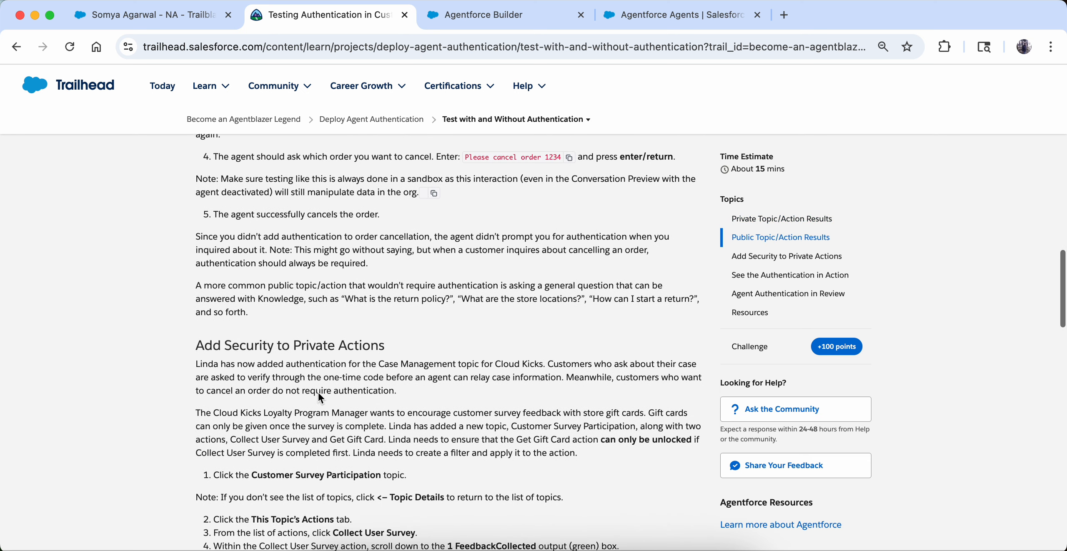
drag(220, 229, 429, 230)
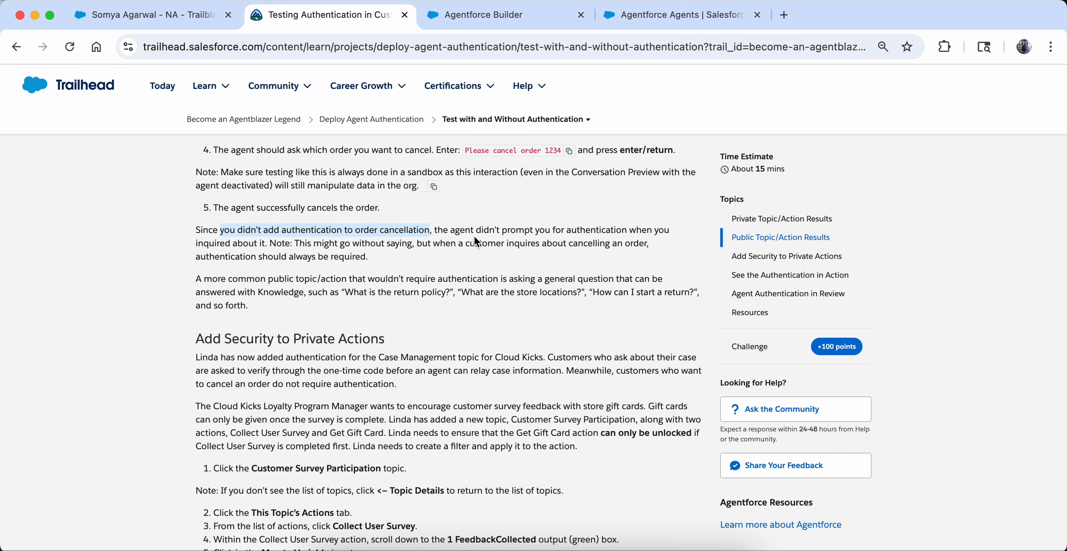
drag(287, 253, 190, 231)
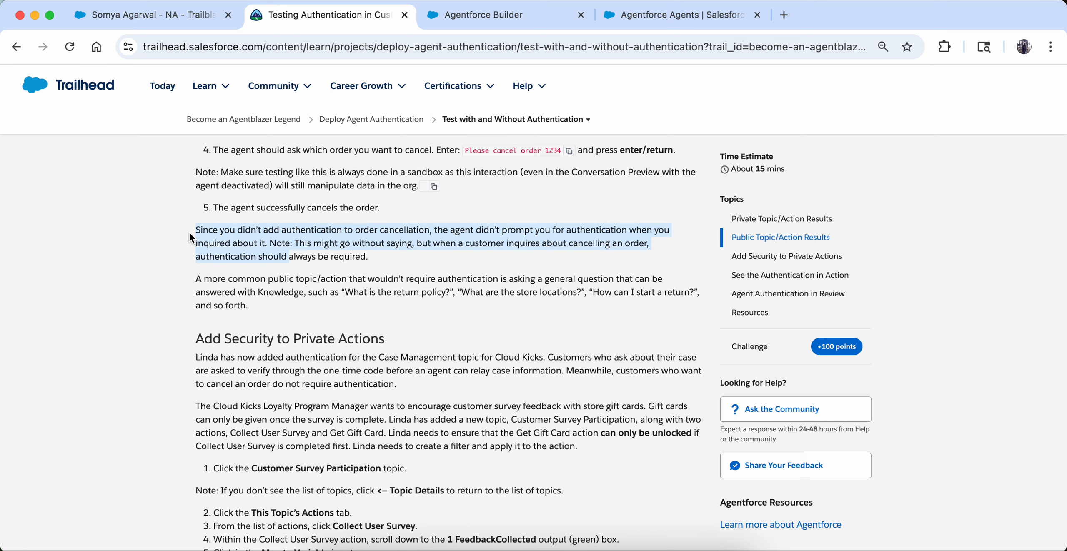
- Read the Add Security to Private Actions introduction on the survey and gift card actions, plus the first instructions about the Customer Survey Participation topic
scroll(190, 234, down, 2)
scroll(189, 231, down, 4)
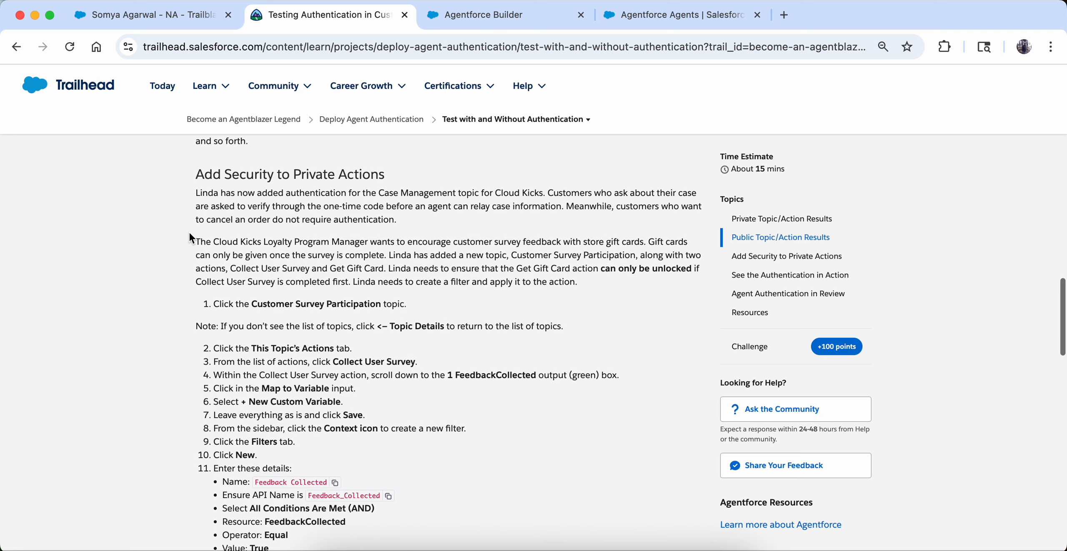
drag(191, 173, 418, 173)
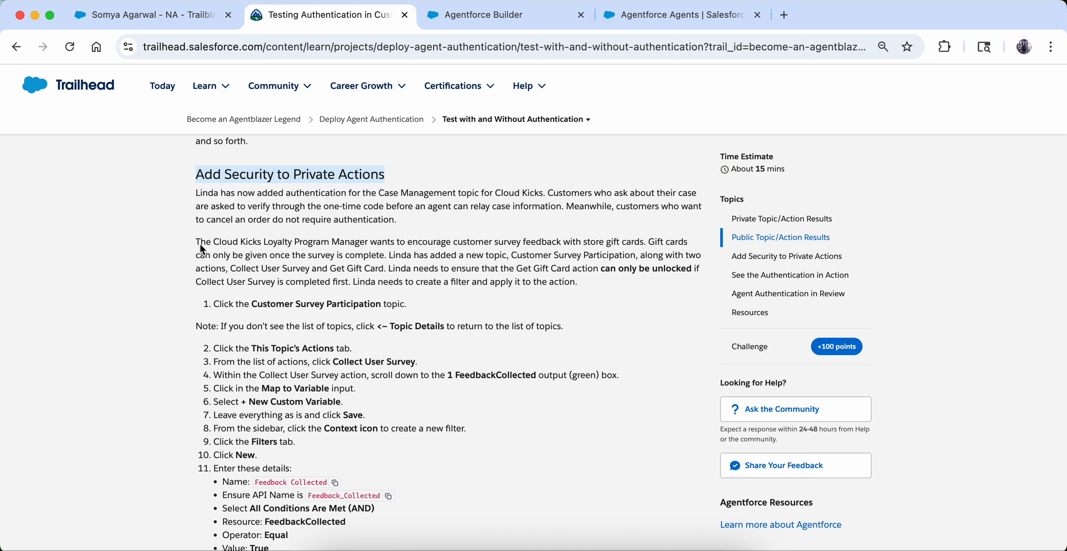
drag(196, 243, 597, 249)
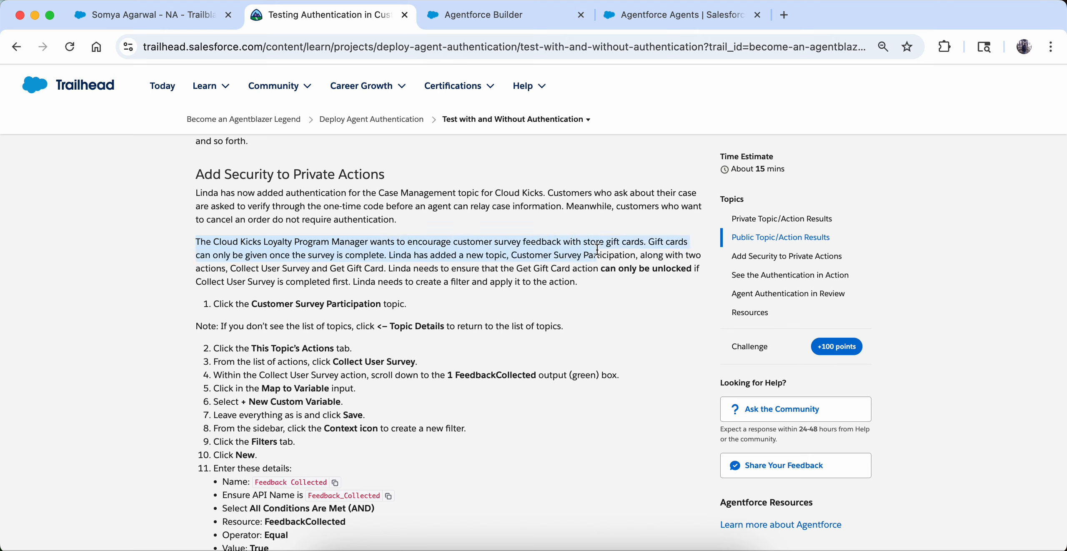
click(629, 302)
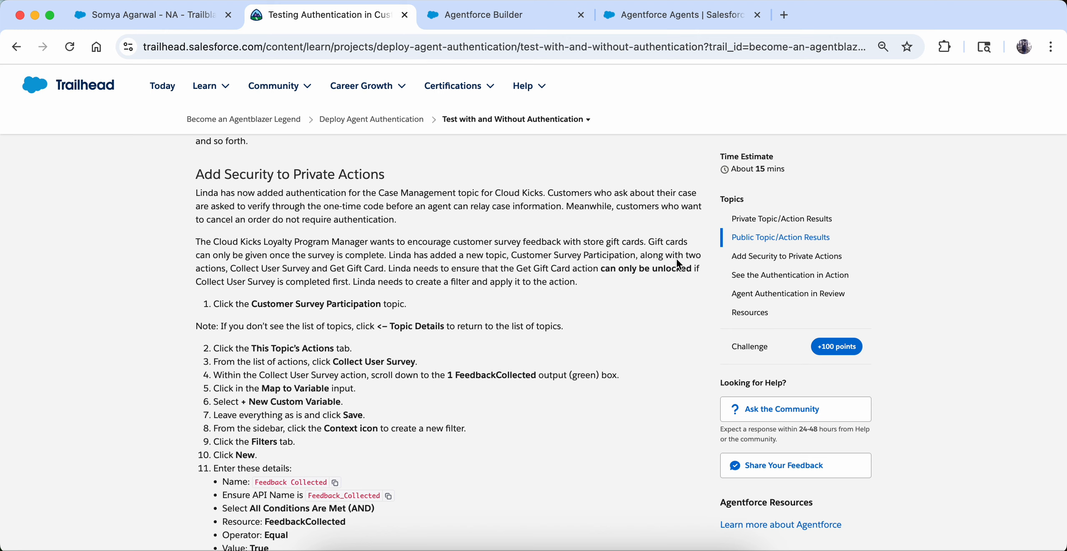
drag(657, 238, 386, 257)
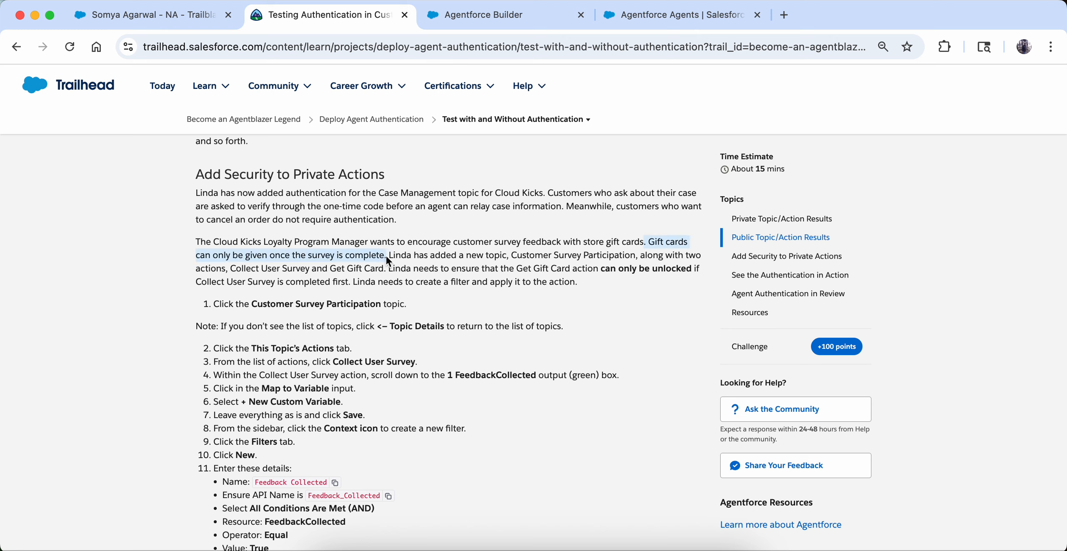
click(385, 254)
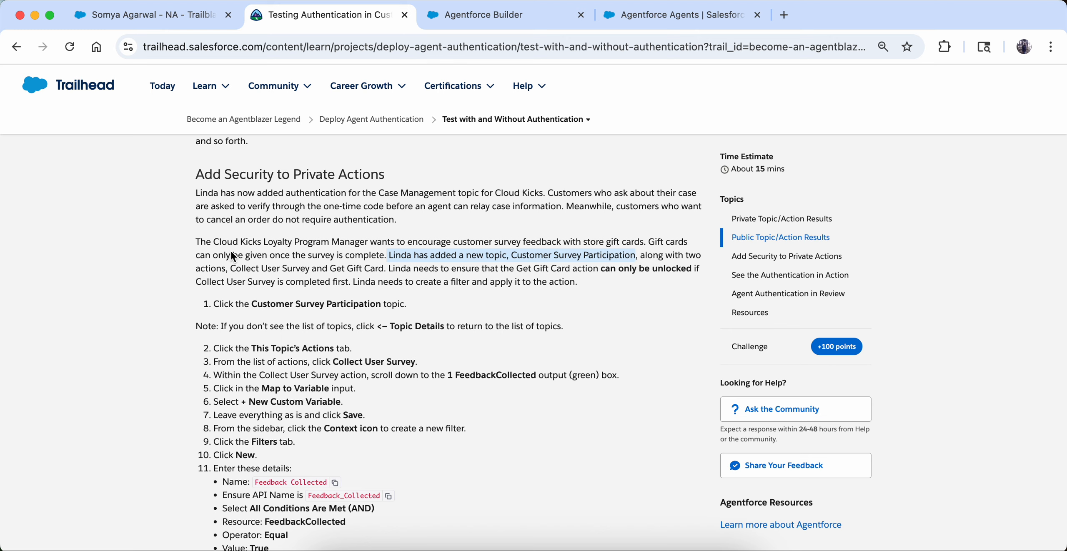
click(229, 271)
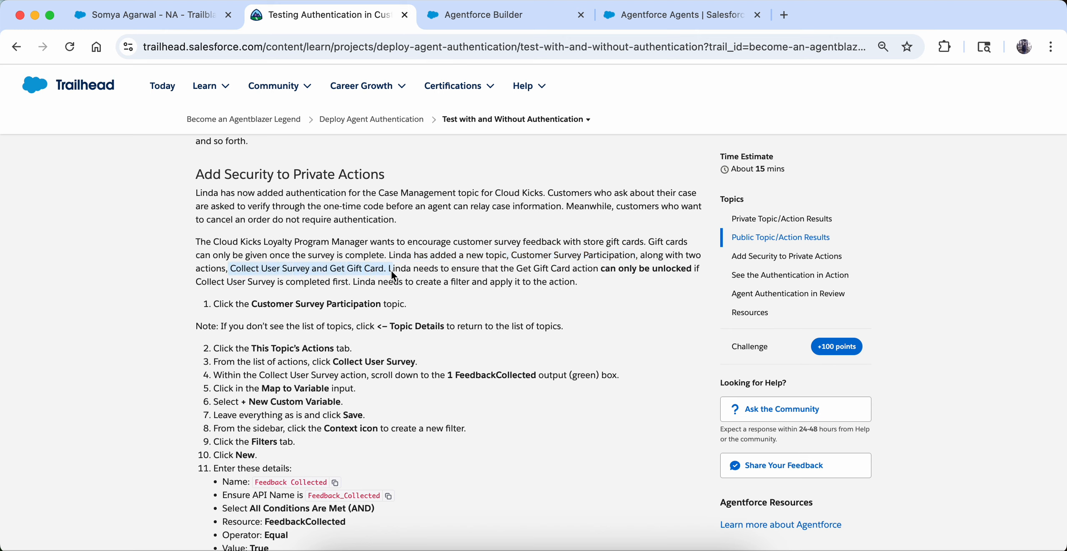
click(408, 274)
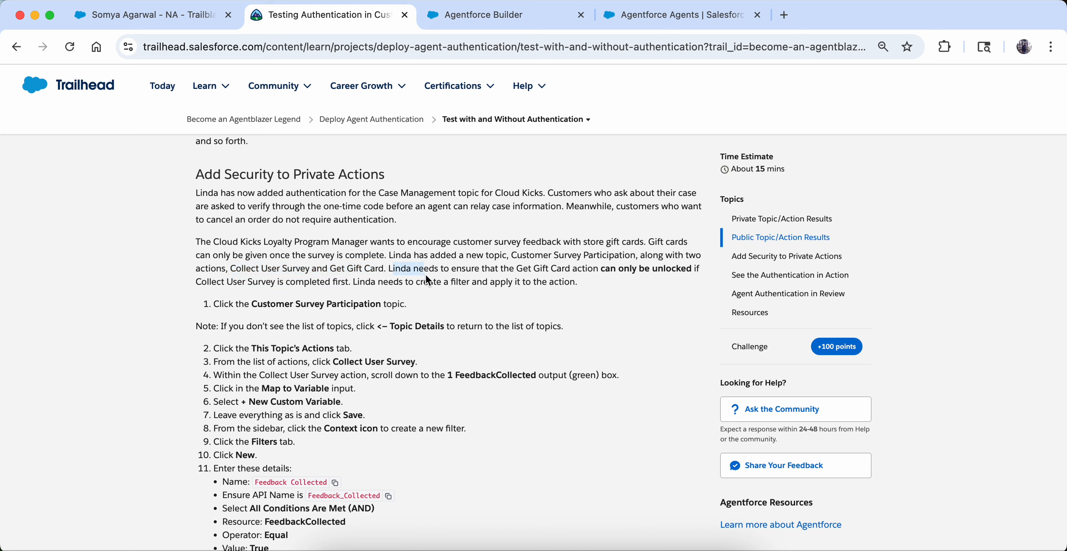
drag(426, 274, 612, 292)
click(508, 271)
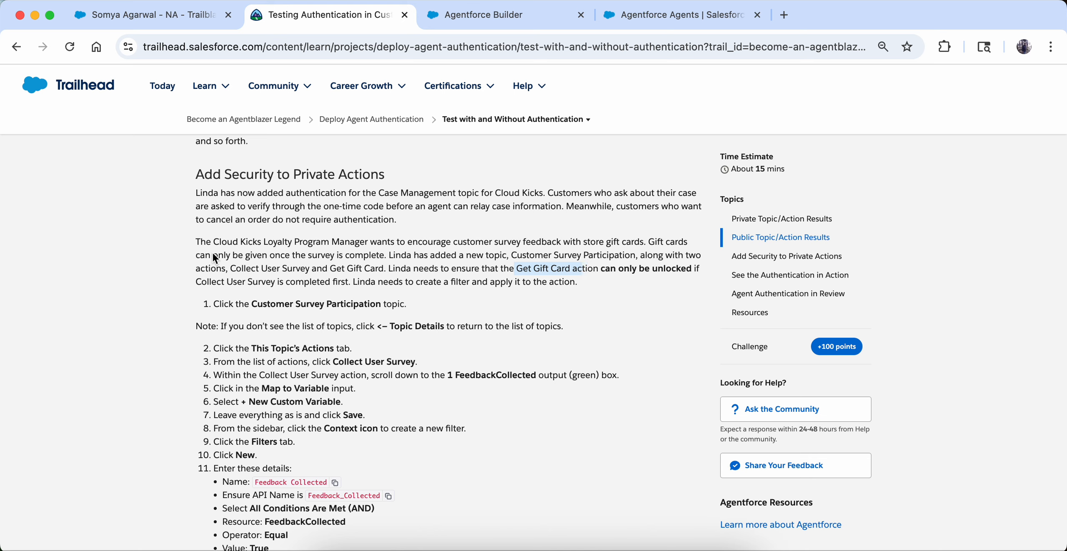
drag(226, 272, 297, 274)
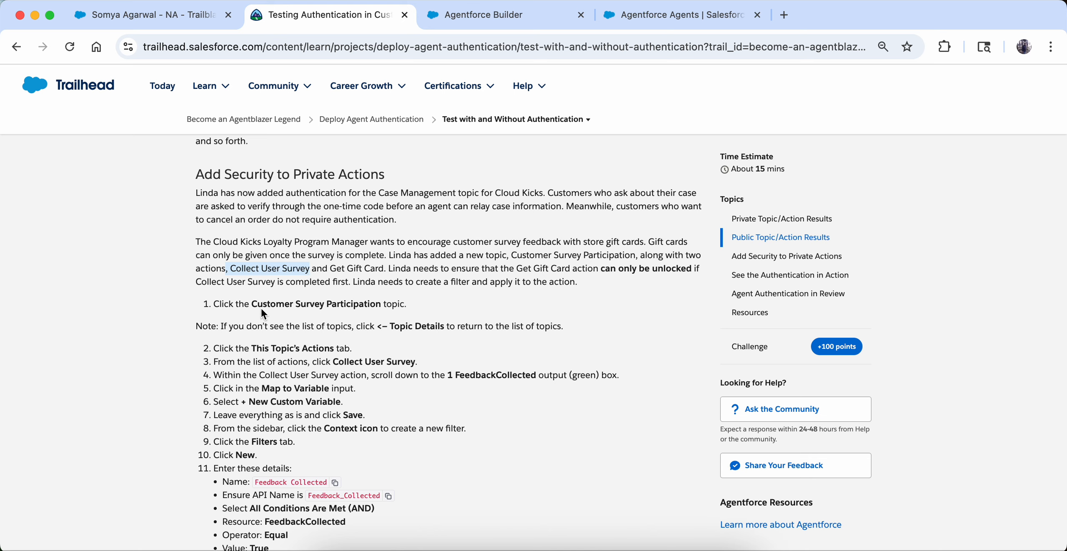
drag(250, 303, 386, 304)
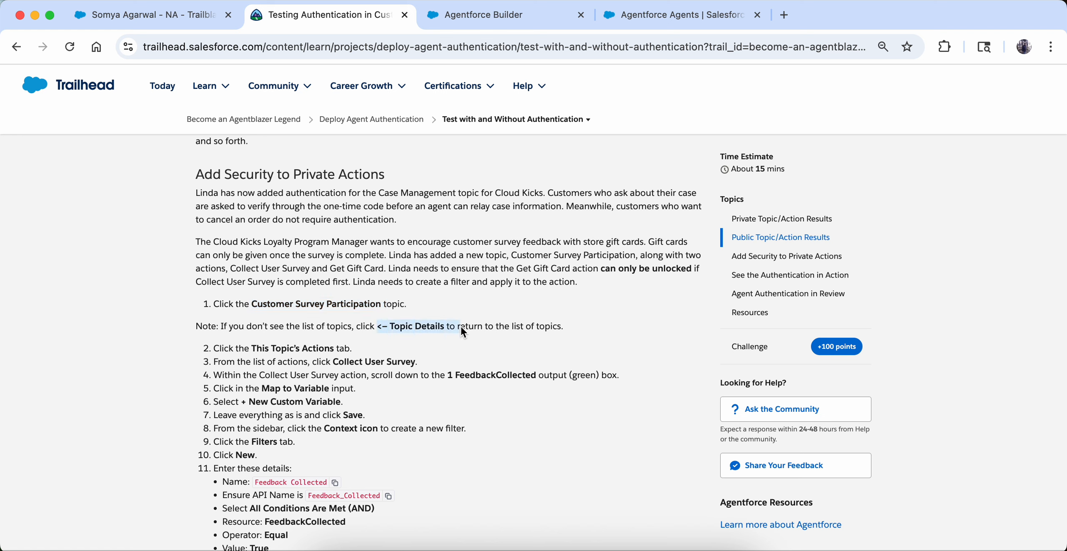
- Switch to Agentforce Builder and open the list of actions in the Customer Survey Participation topic
click(483, 14)
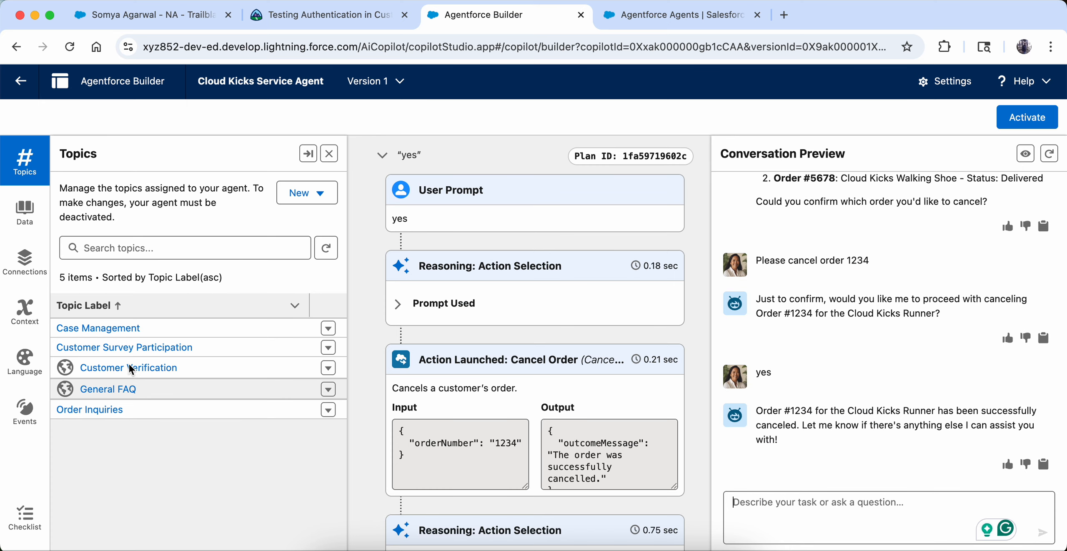
click(129, 350)
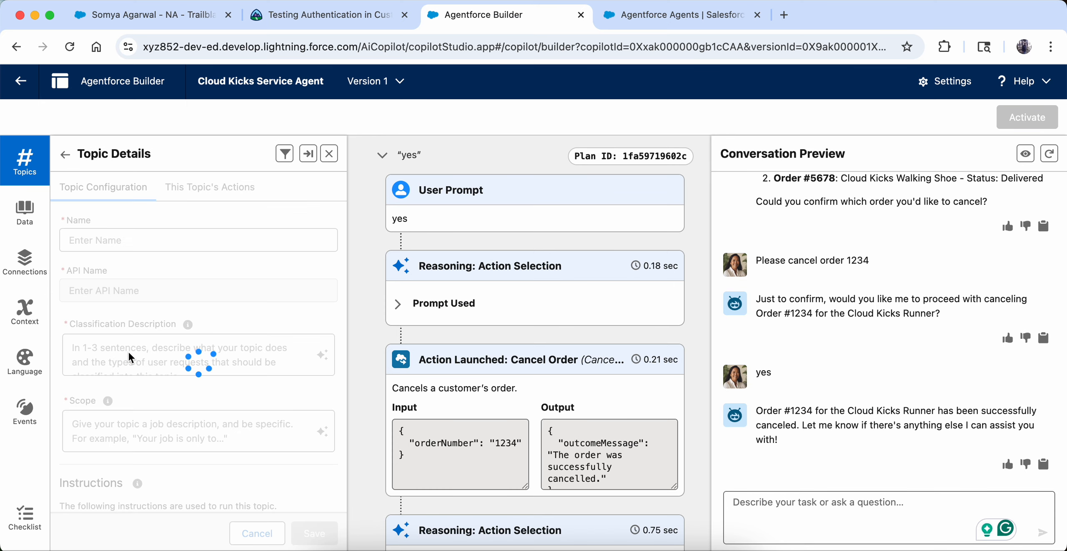
click(196, 191)
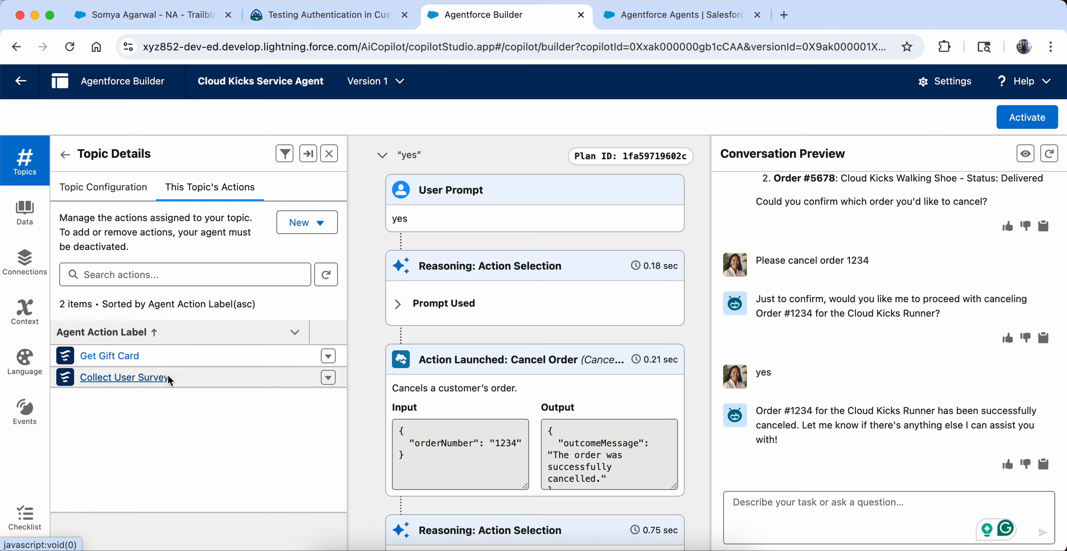
- Check the Trailhead instructions for the Collect User Survey action and return to the topic's actions in Agentforce Builder
click(296, 19)
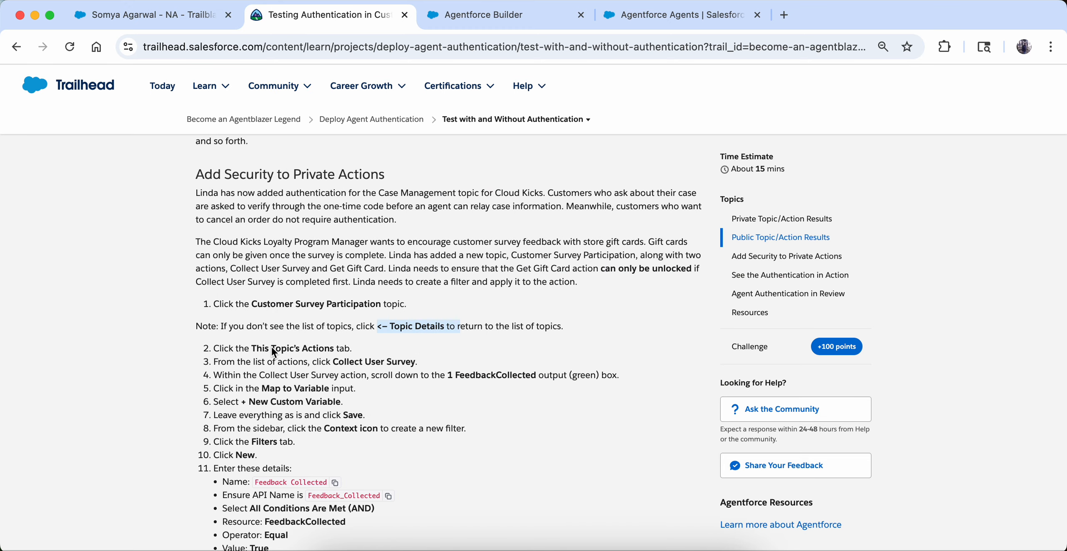
scroll(258, 354, down, 2)
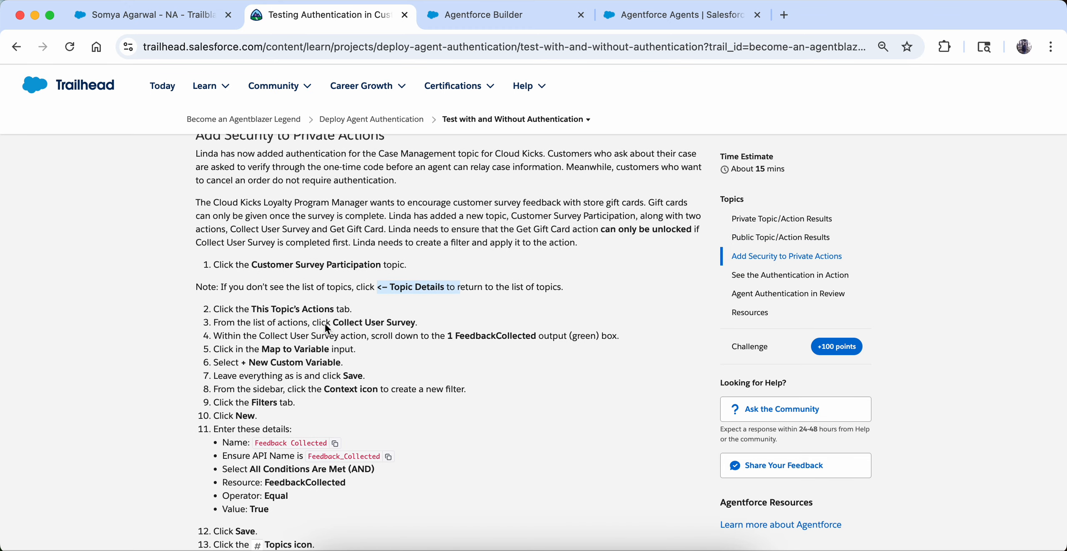
drag(329, 325, 411, 325)
click(483, 15)
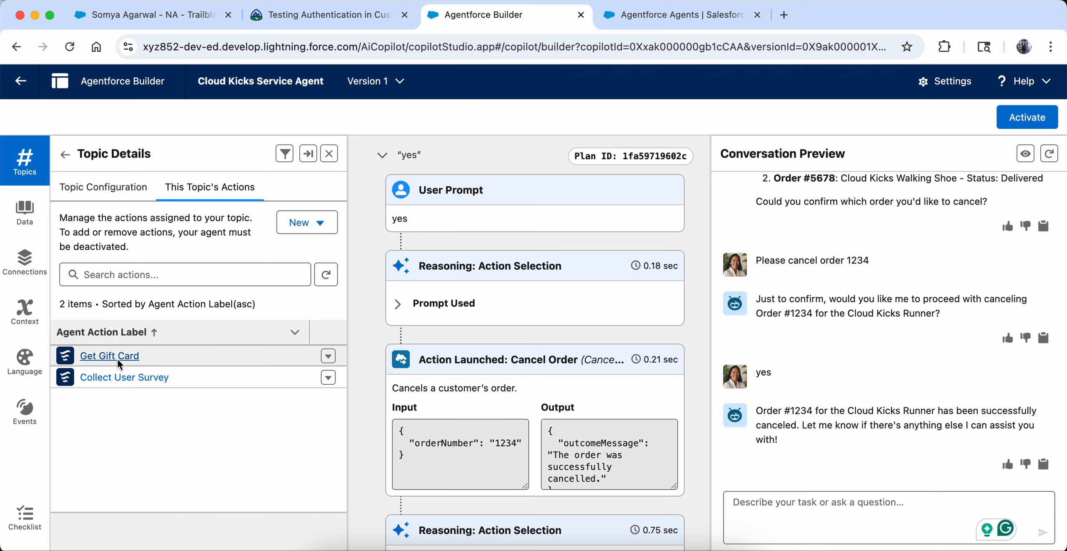
- Open the Collect User Survey action and find its FeedbackCollected output, following the Trailhead instructions
click(118, 378)
click(291, 18)
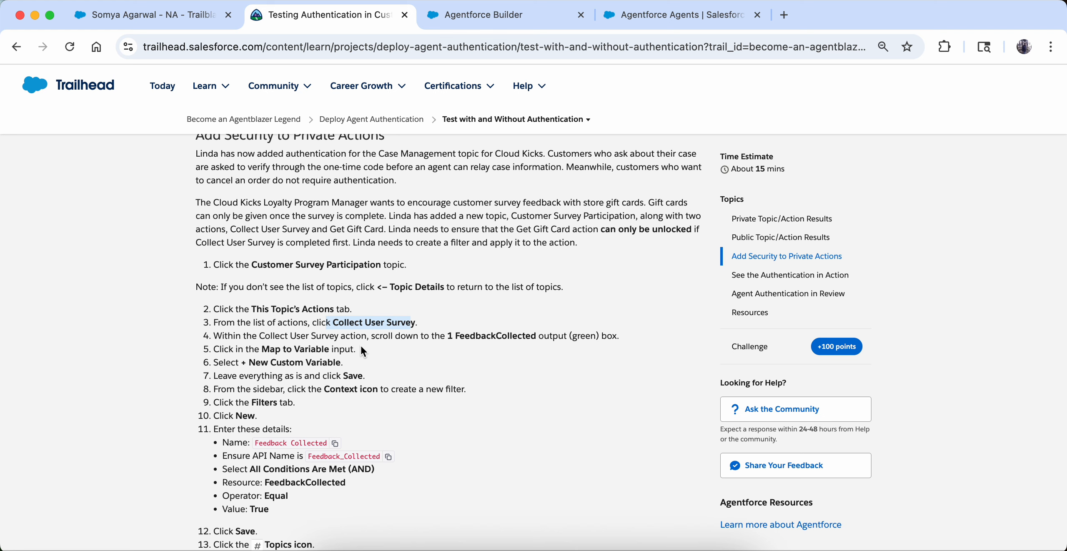
drag(369, 340, 480, 342)
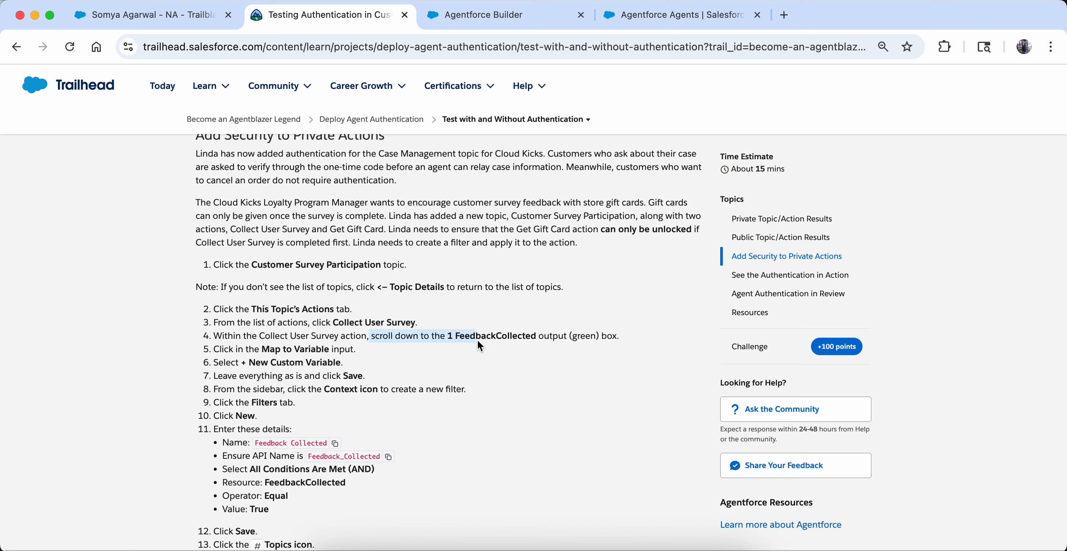
click(514, 347)
click(463, 18)
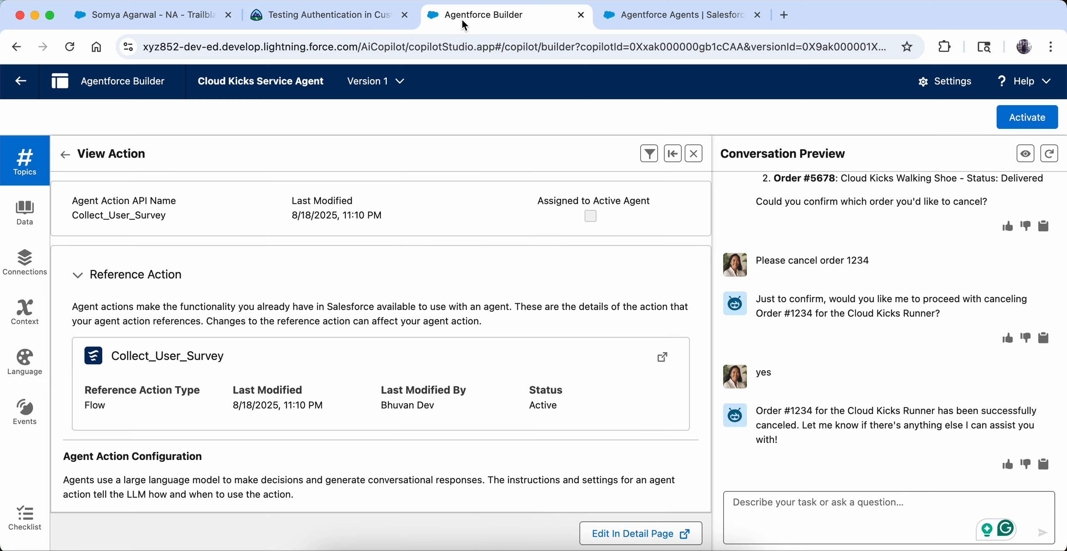
scroll(180, 445, down, 1)
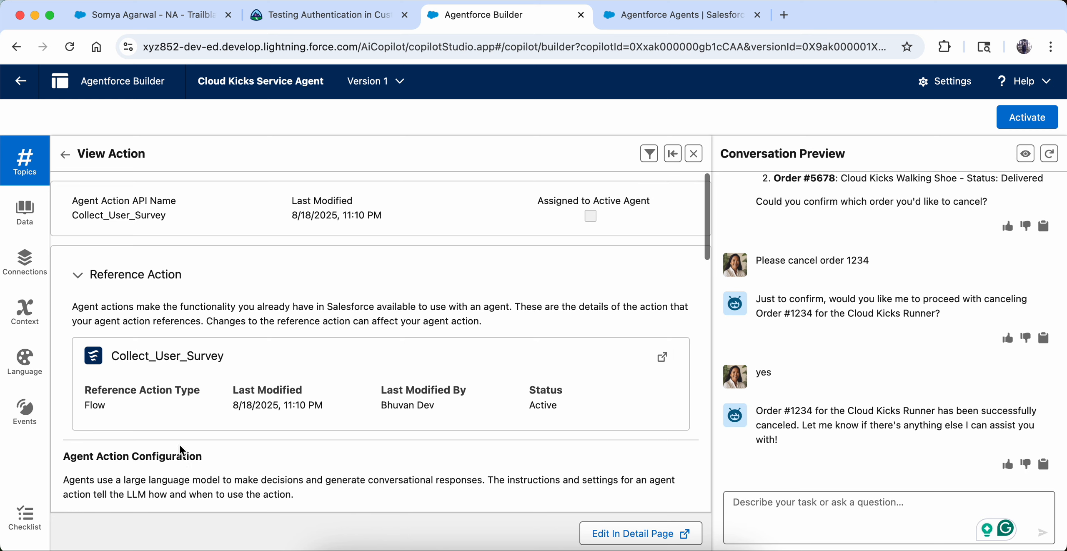
scroll(180, 445, down, 6)
scroll(178, 444, down, 10)
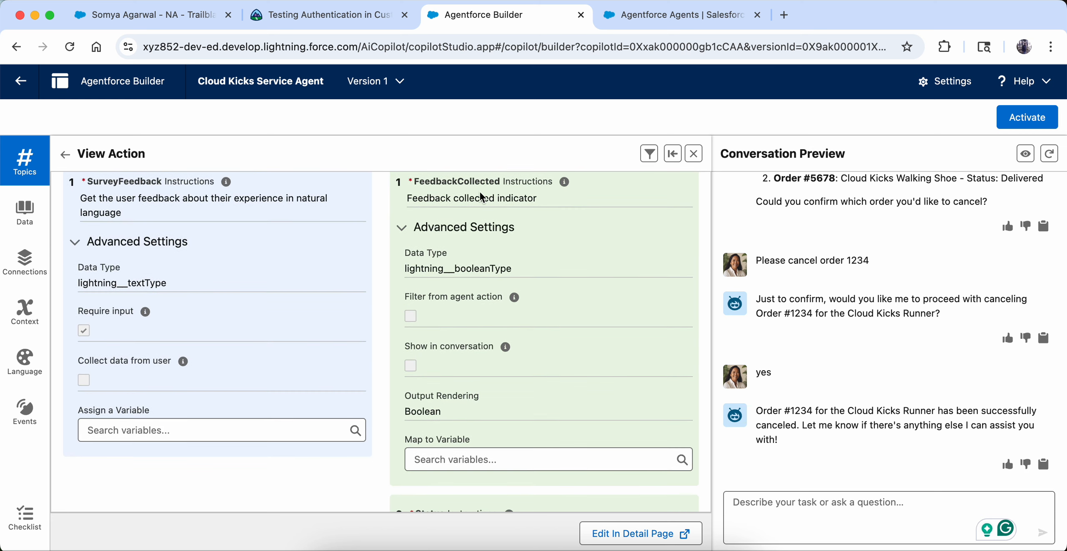
scroll(496, 237, down, 1)
- Recheck the Trailhead instructions and examine the FeedbackCollected and Status outputs of the Collect User Survey action in Agentforce Builder
click(329, 15)
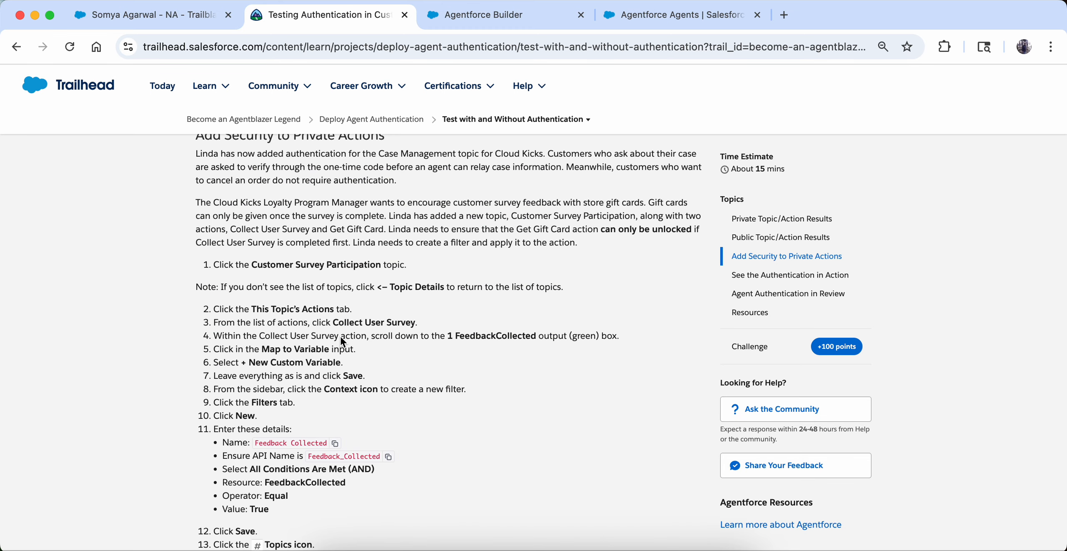
click(441, 20)
scroll(467, 313, up, 3)
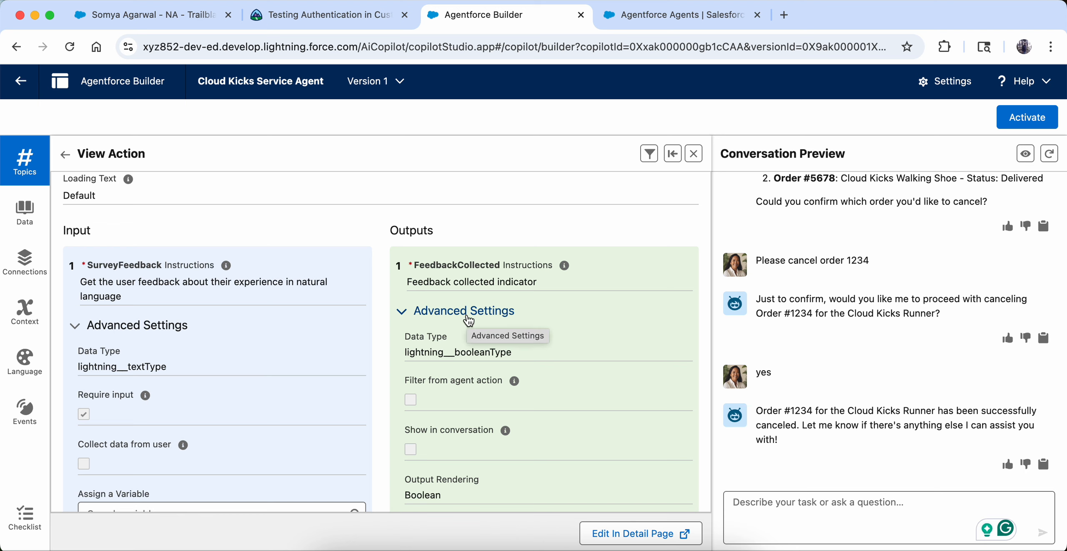
scroll(469, 321, down, 3)
scroll(469, 321, down, 8)
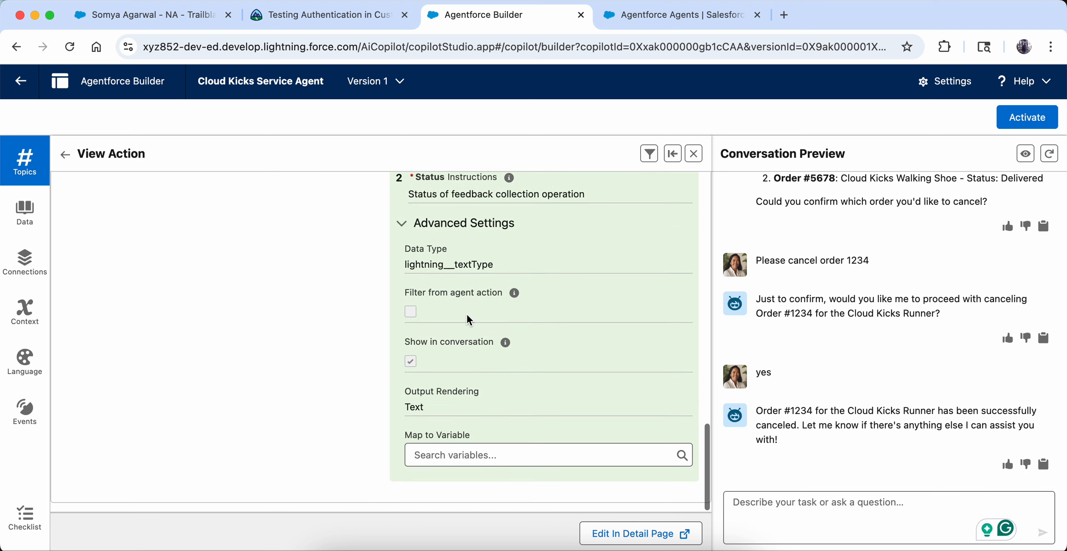
scroll(467, 313, up, 10)
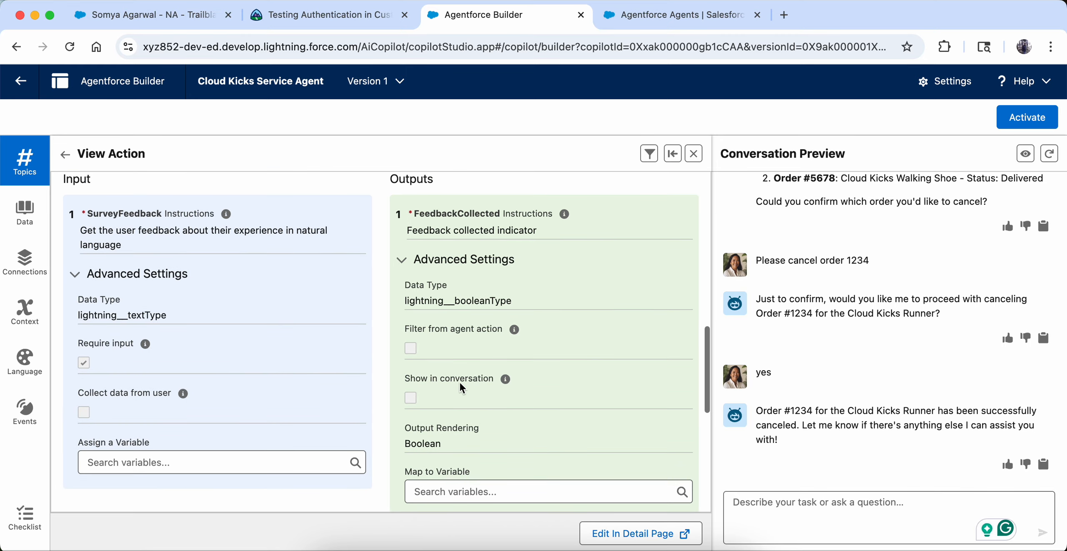
- Look at the variable mapping options for the FeedbackCollected output and reread the matching Trailhead instruction
click(431, 495)
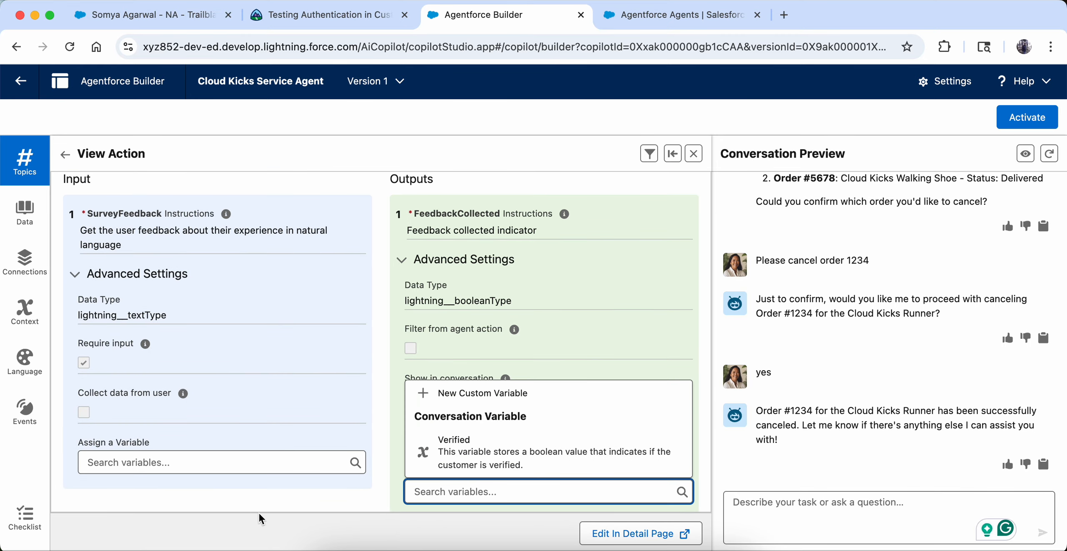
click(427, 213)
click(383, 16)
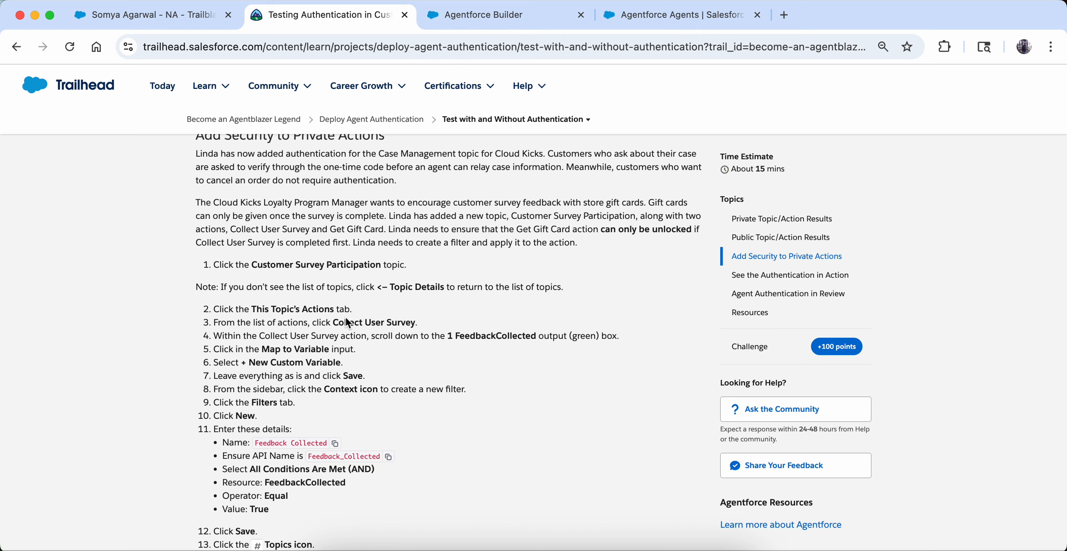
drag(212, 336, 459, 344)
click(256, 342)
click(458, 15)
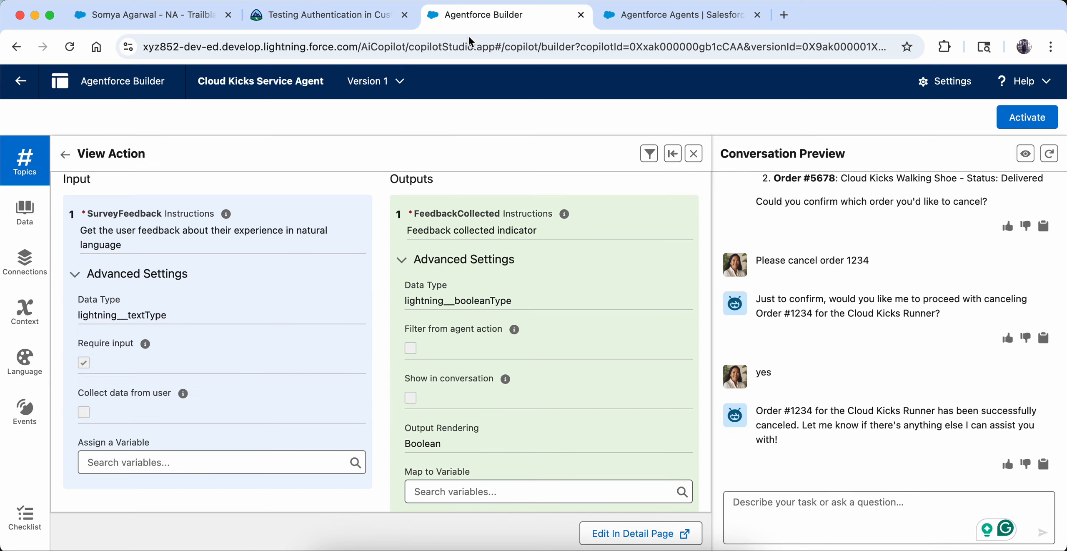
- Map the FeedbackCollected output to a new custom variable with its default details, checking the next Trailhead instructions before saving
scroll(484, 446, down, 1)
click(486, 459)
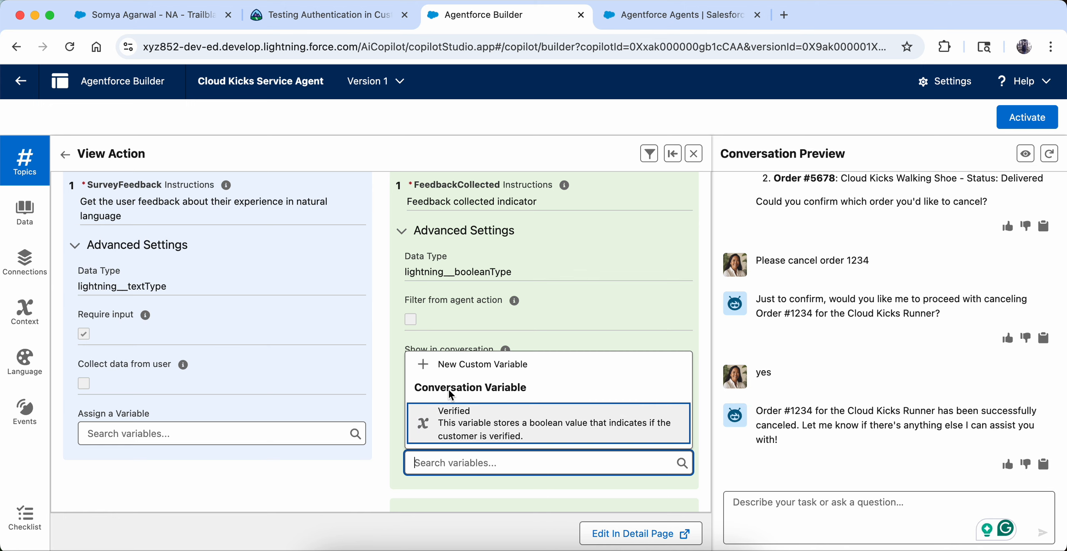
click(445, 367)
click(325, 14)
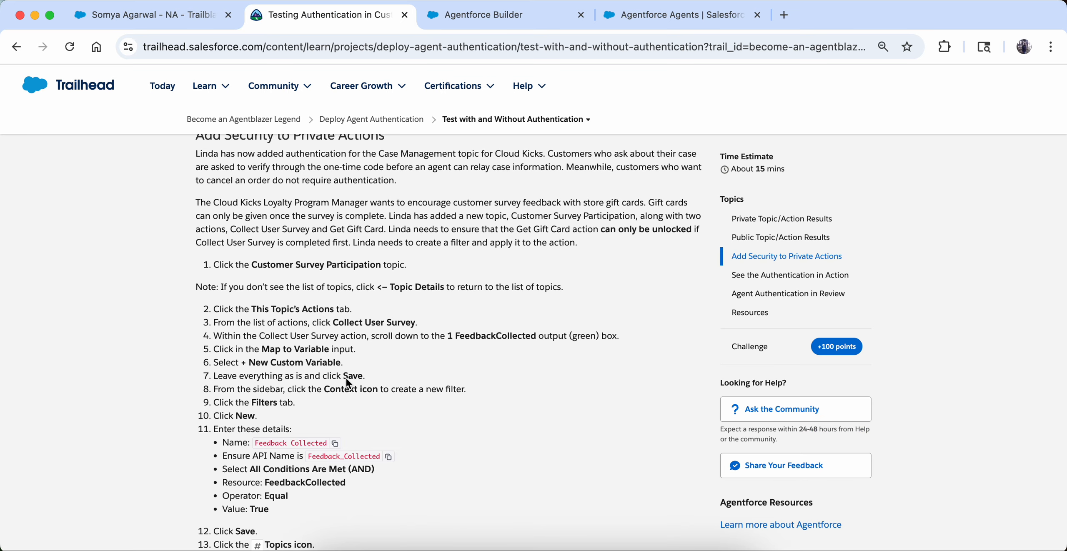
drag(212, 390, 475, 410)
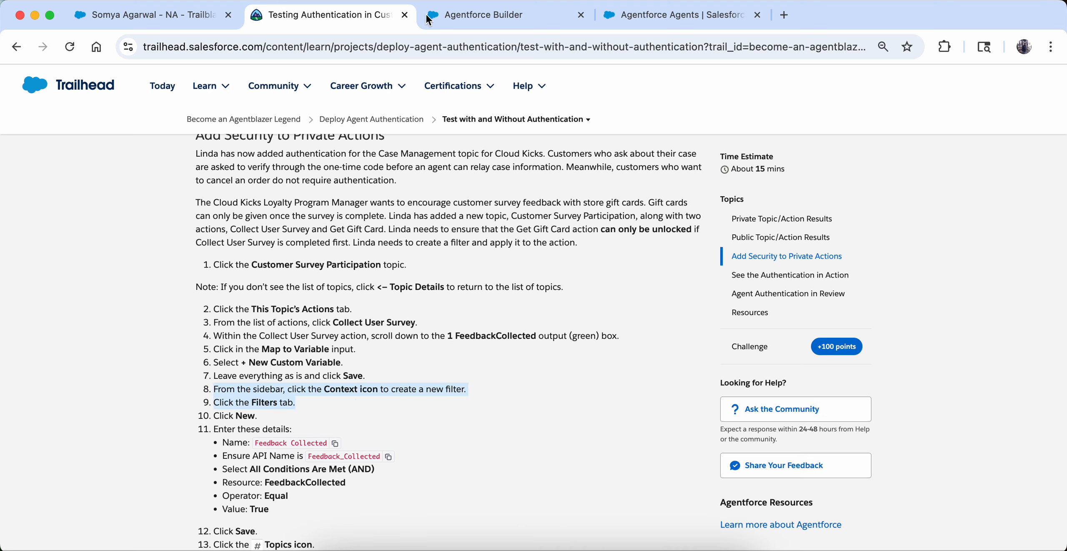
click(453, 15)
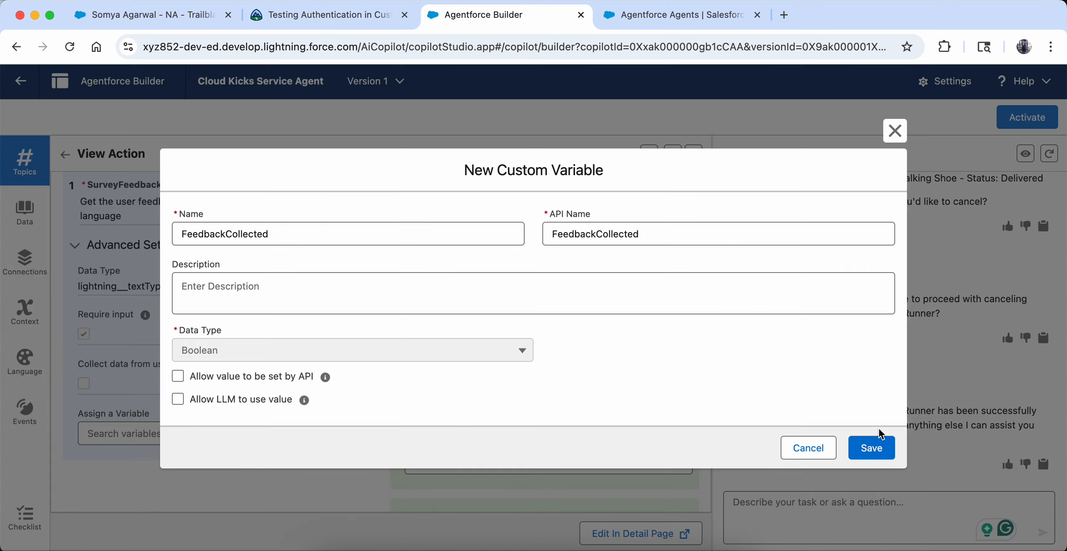
click(878, 449)
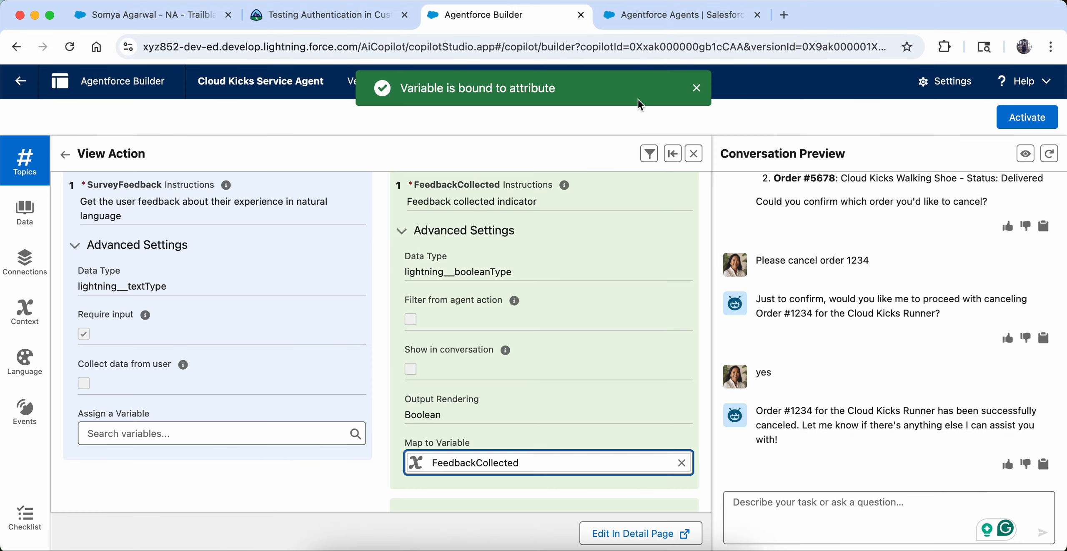
- Copy the filter name Feedback Collected from the Trailhead instructions and return to the Collect User Survey action in Agentforce Builder
click(649, 153)
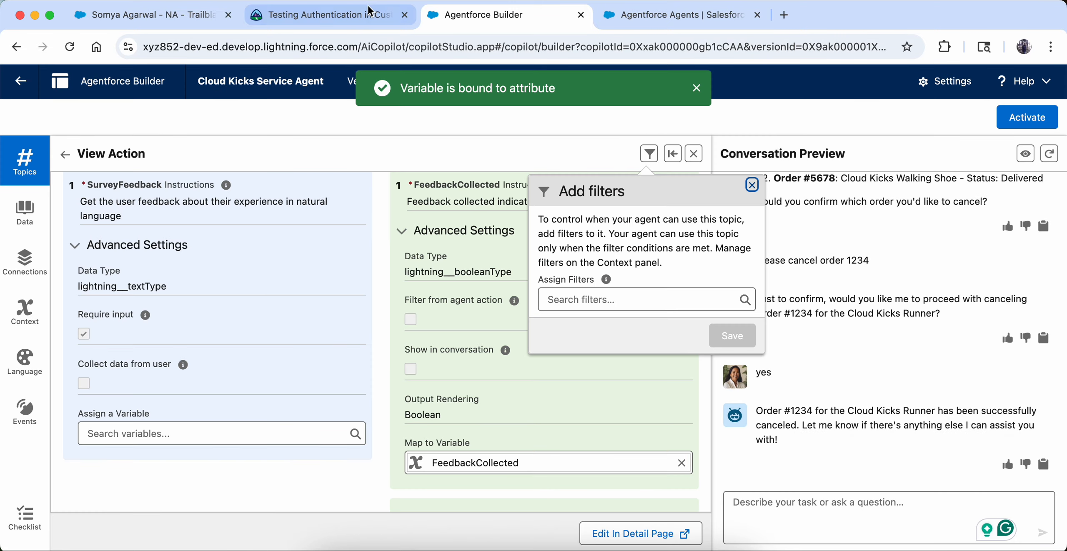
click(325, 15)
click(276, 425)
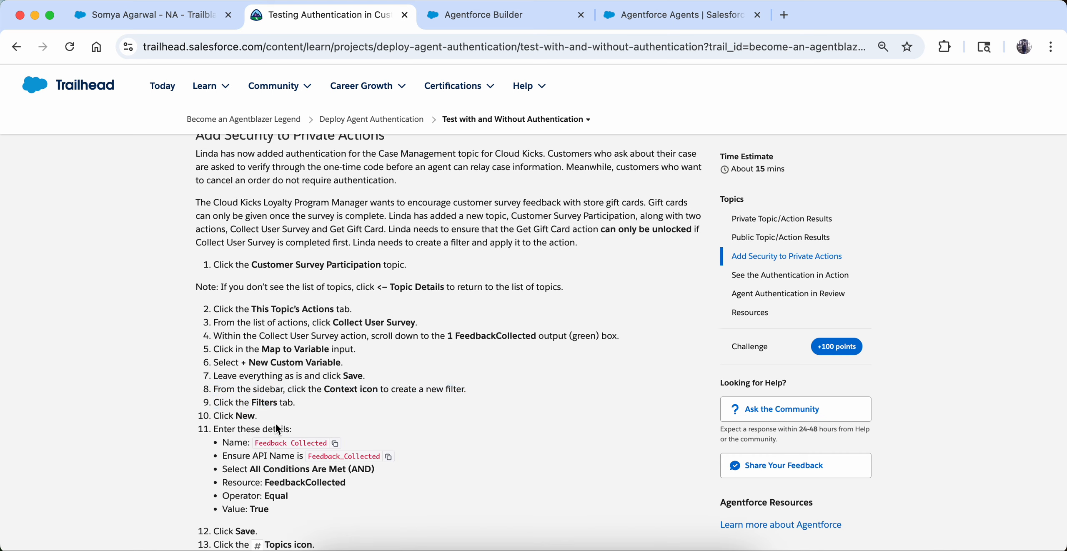
drag(270, 444, 344, 443)
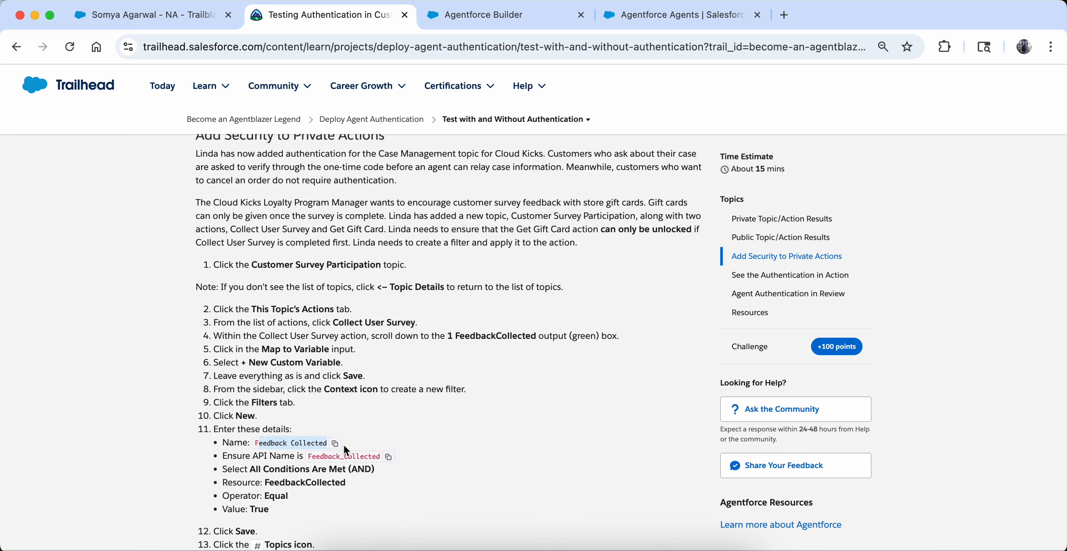
click(409, 418)
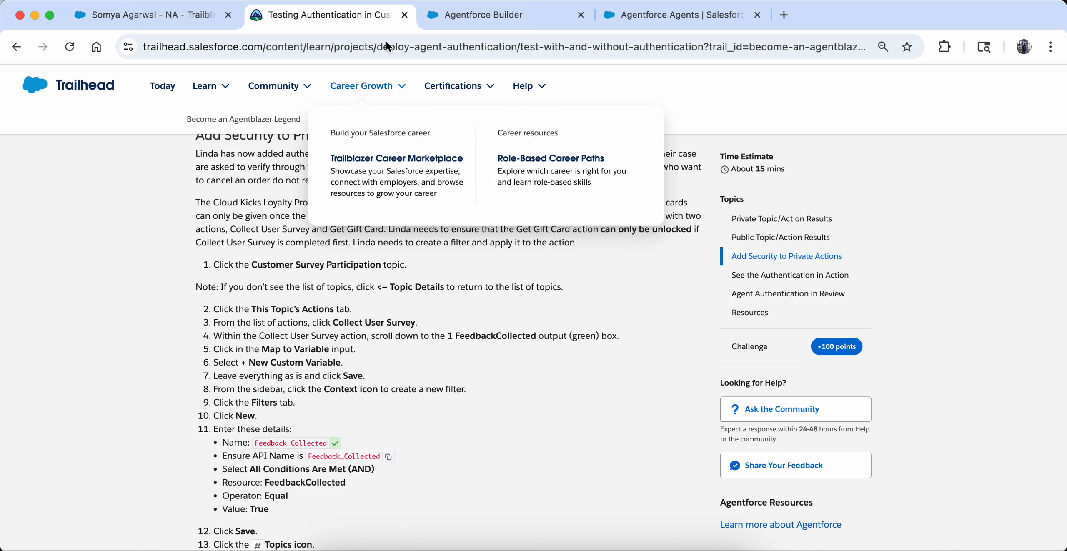
click(445, 17)
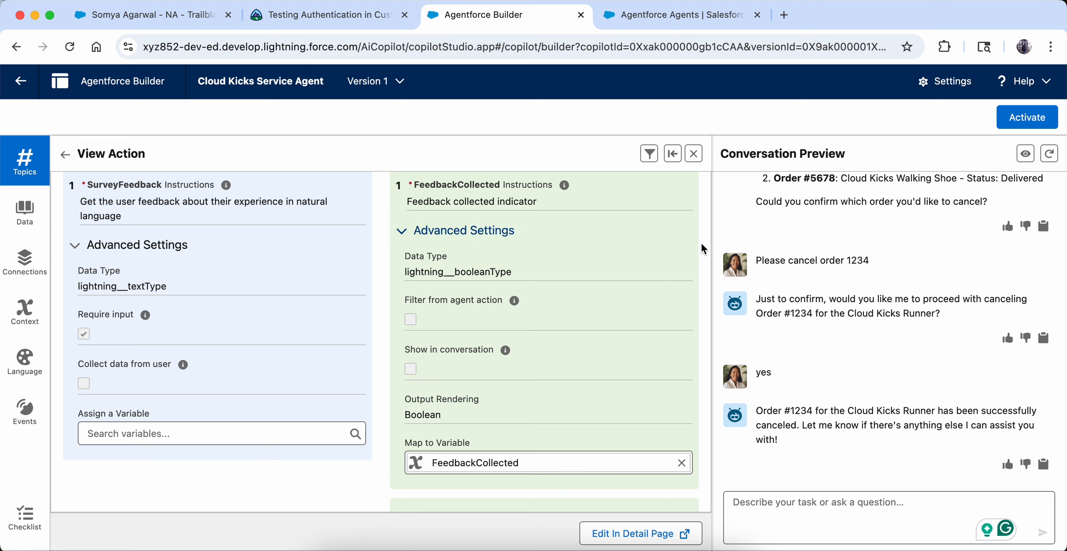
- Check which filters can be assigned to the Collect User Survey action and review the action's configuration and outputs
click(651, 155)
click(600, 299)
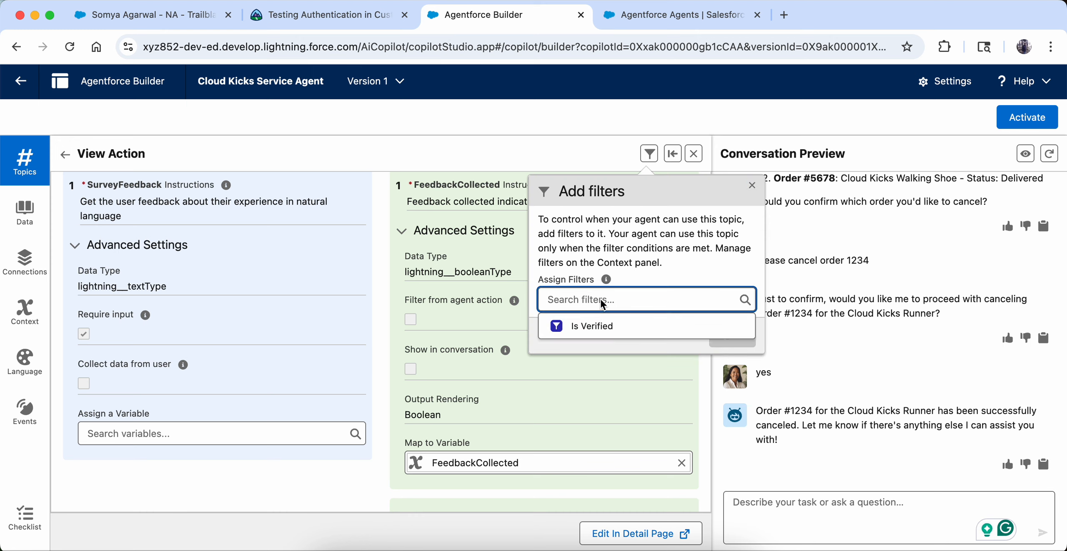
click(665, 266)
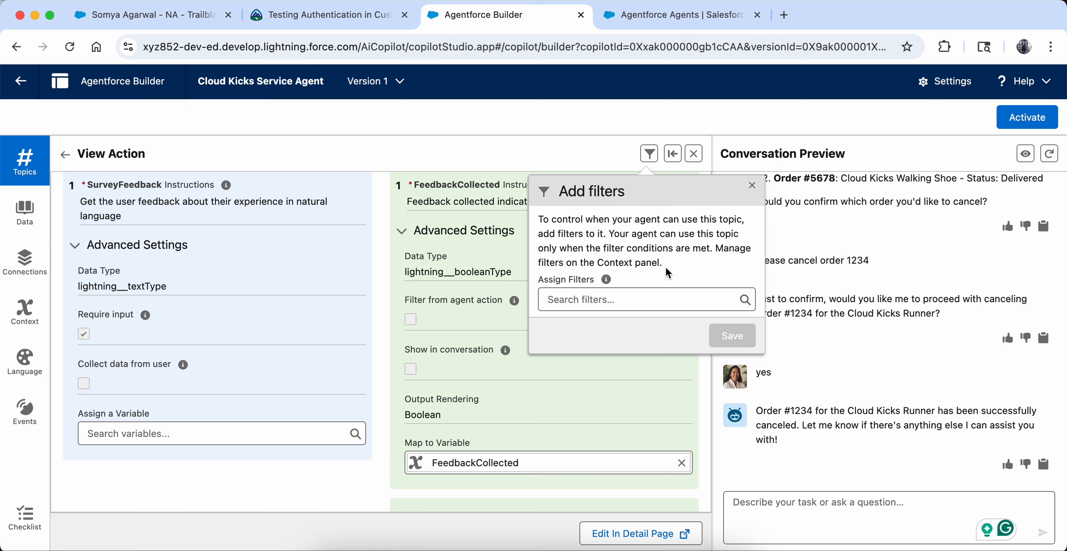
click(752, 185)
scroll(544, 423, down, 5)
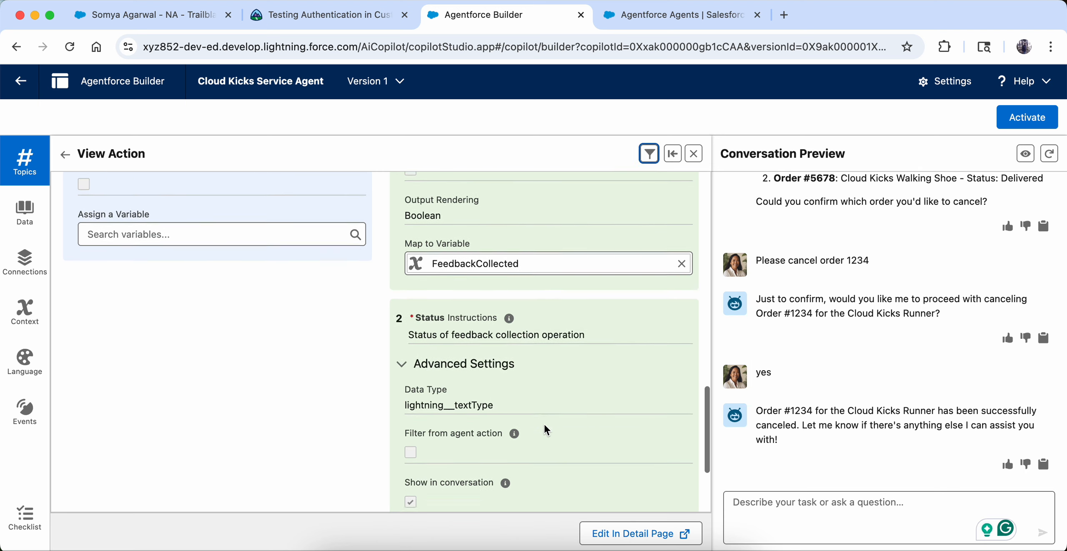
scroll(543, 422, down, 5)
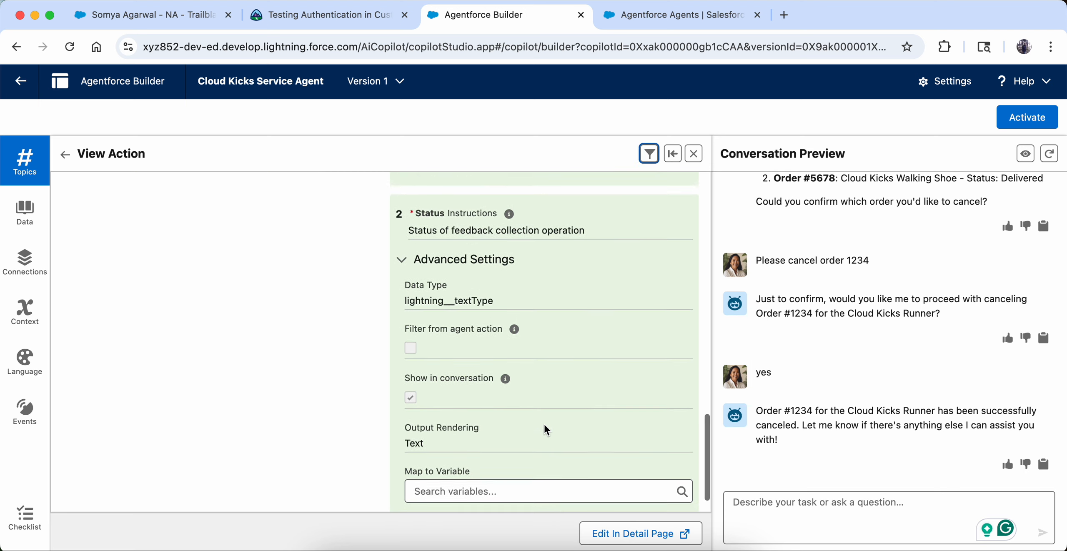
scroll(544, 422, down, 1)
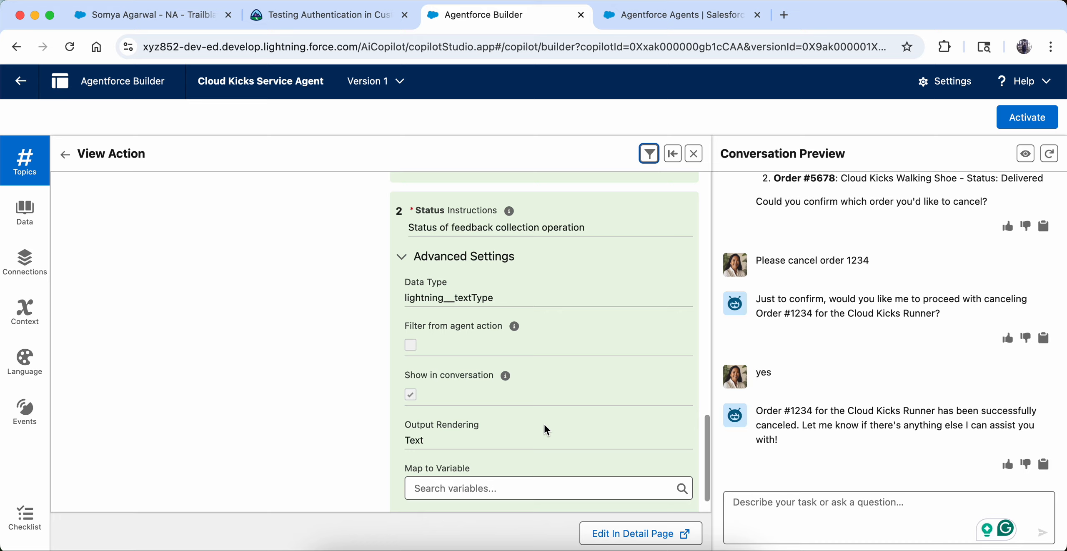
scroll(543, 423, down, 2)
scroll(543, 423, up, 20)
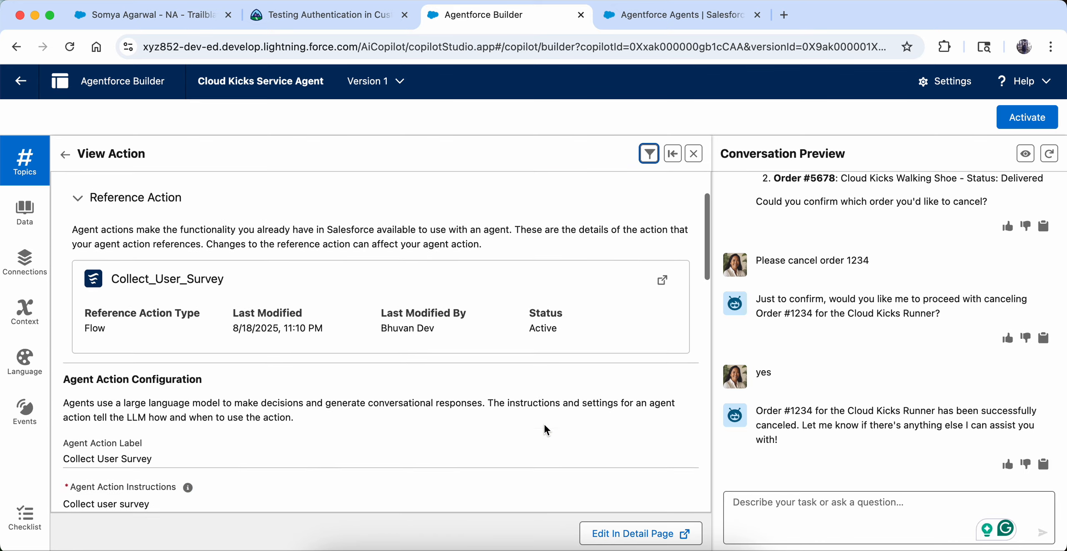
scroll(543, 423, down, 20)
- Start a new filter in the agent's context settings and name it Feedback Collected, with the API name Feedback_Collected
click(35, 309)
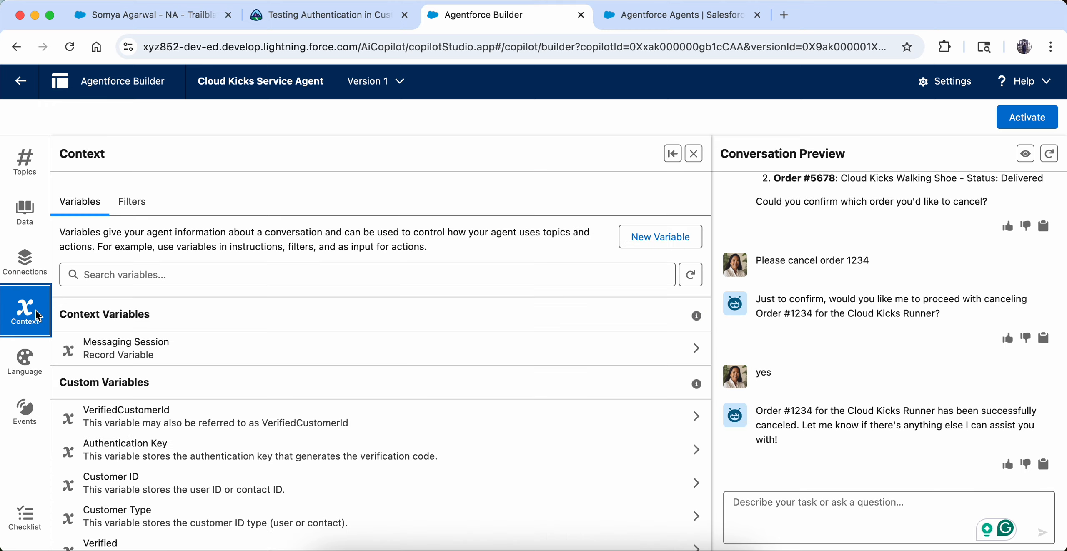
click(127, 184)
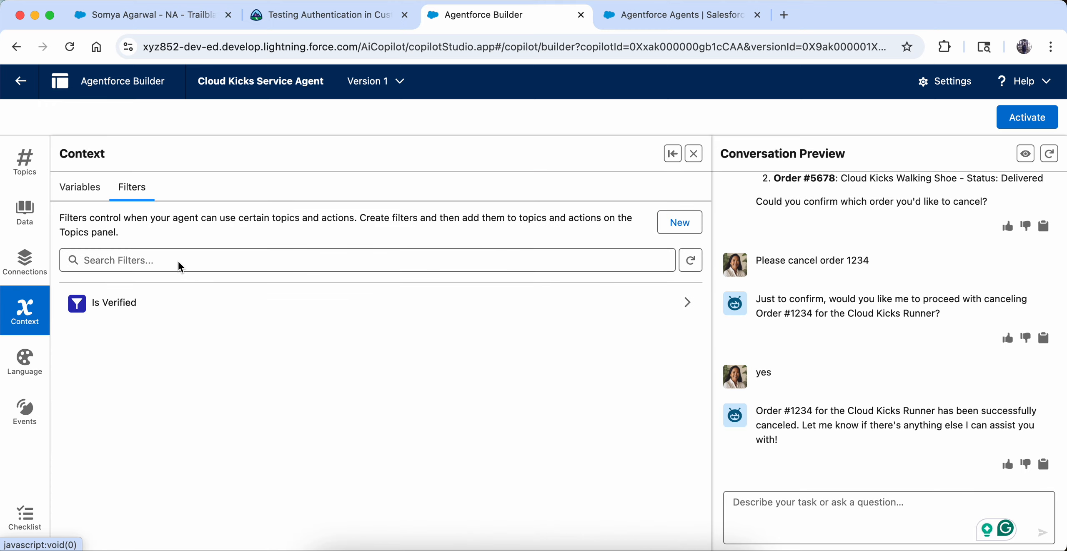
click(680, 222)
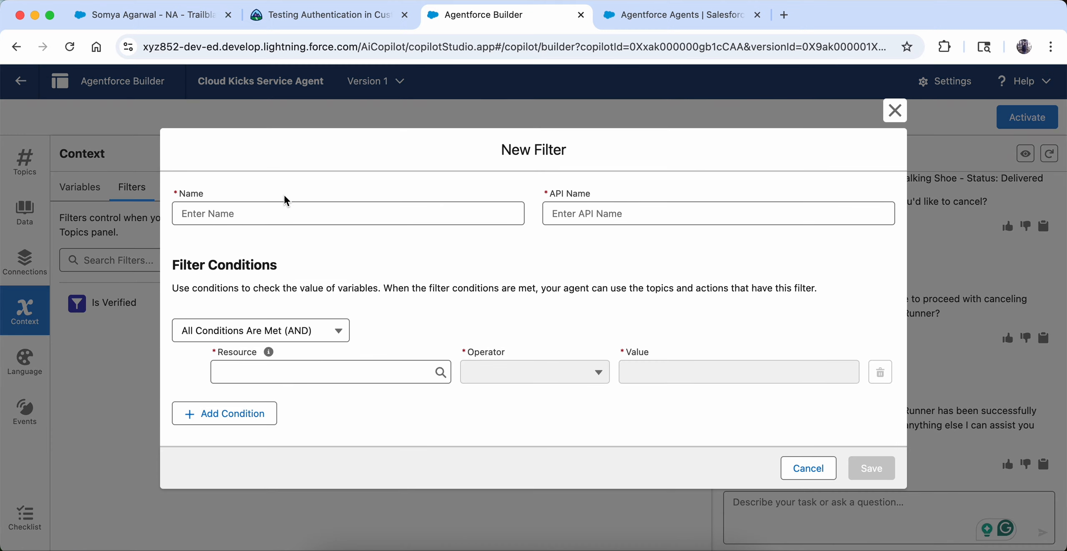
click(275, 21)
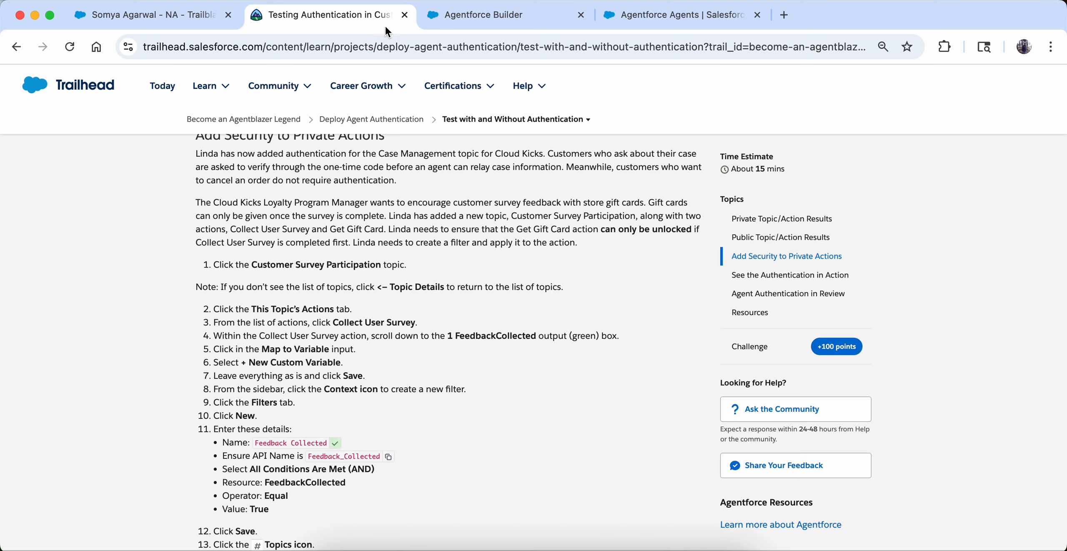
click(425, 25)
click(352, 207)
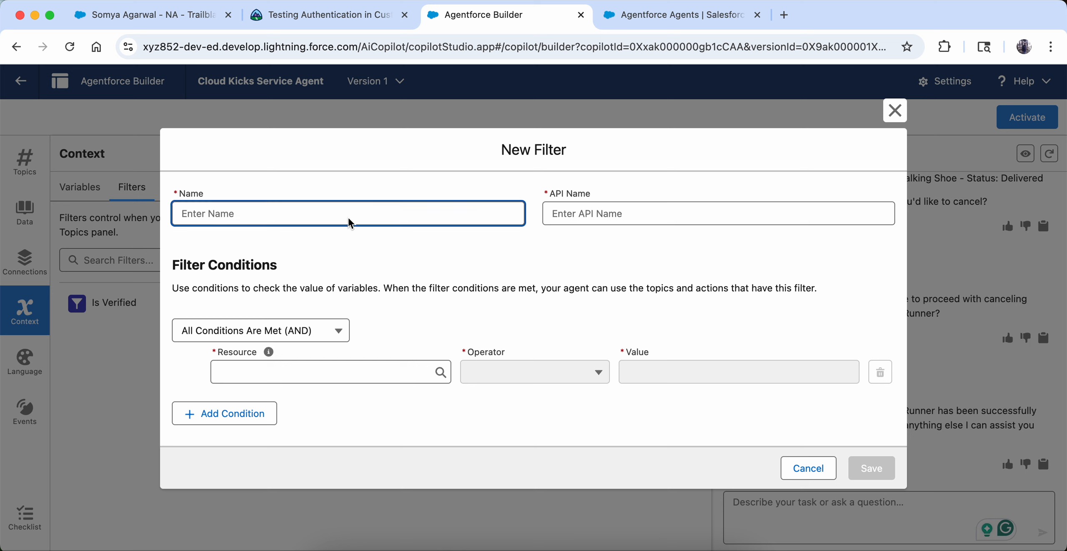
text(Feedback Collected)
click(388, 287)
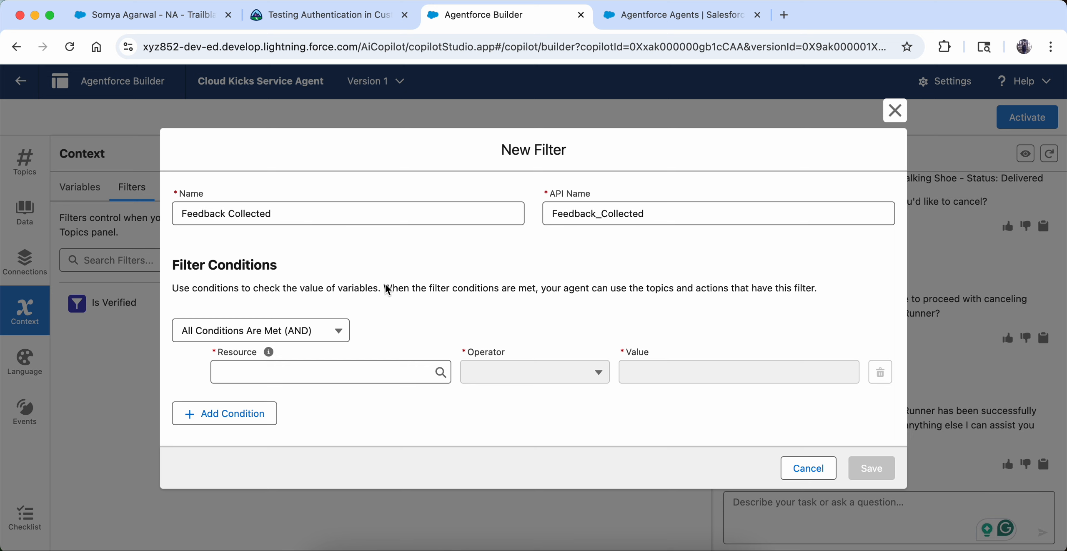
- Following the Trailhead details, set the filter condition to FeedbackCollected Equal True with all conditions met, and save the filter
click(334, 16)
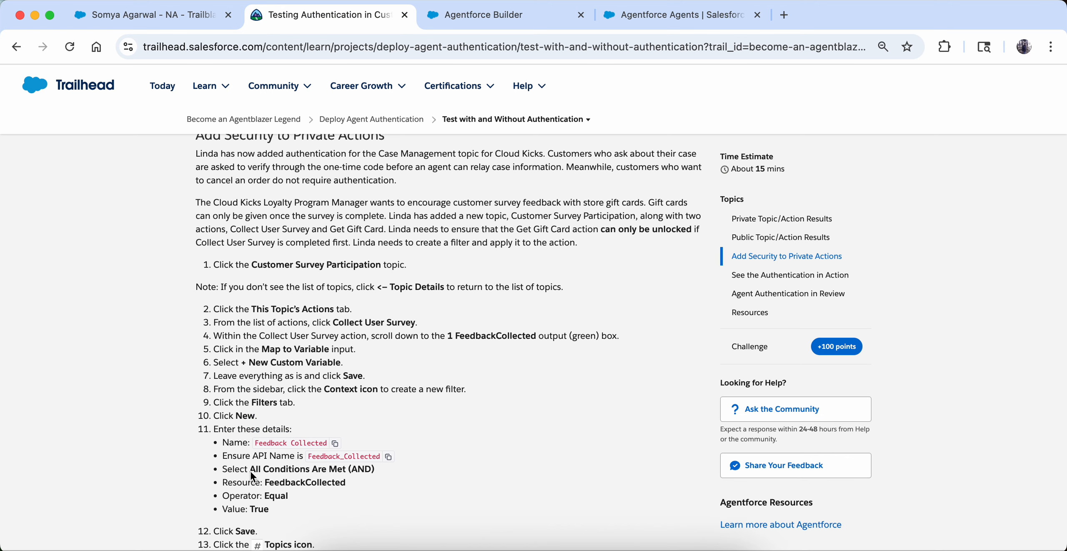
drag(250, 471, 366, 483)
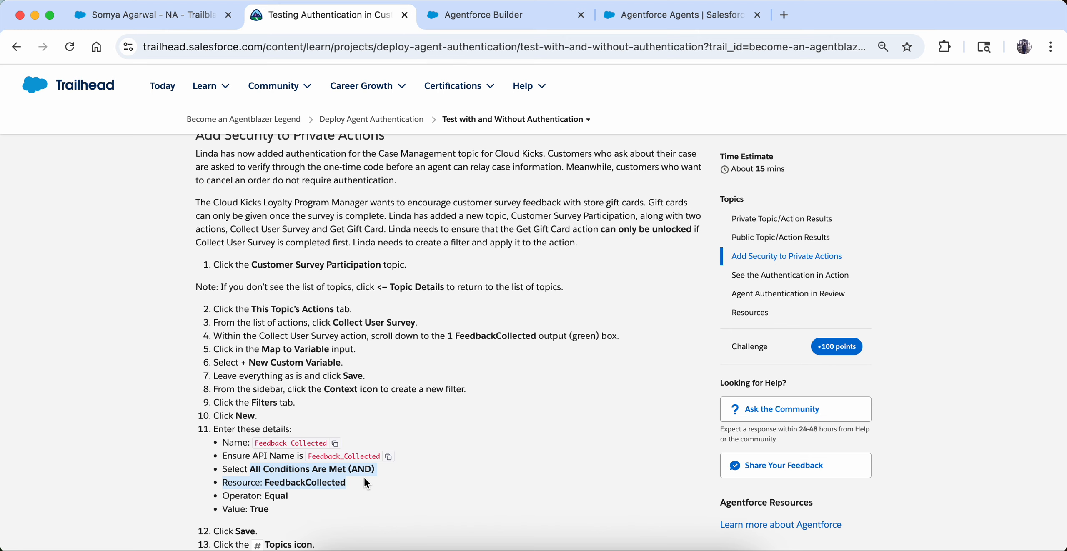
click(453, 17)
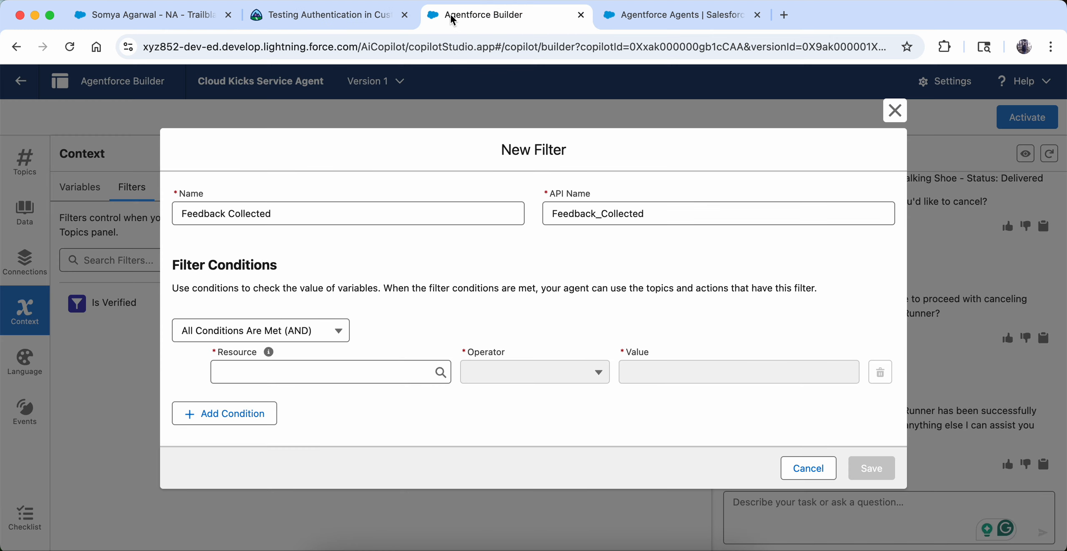
click(291, 375)
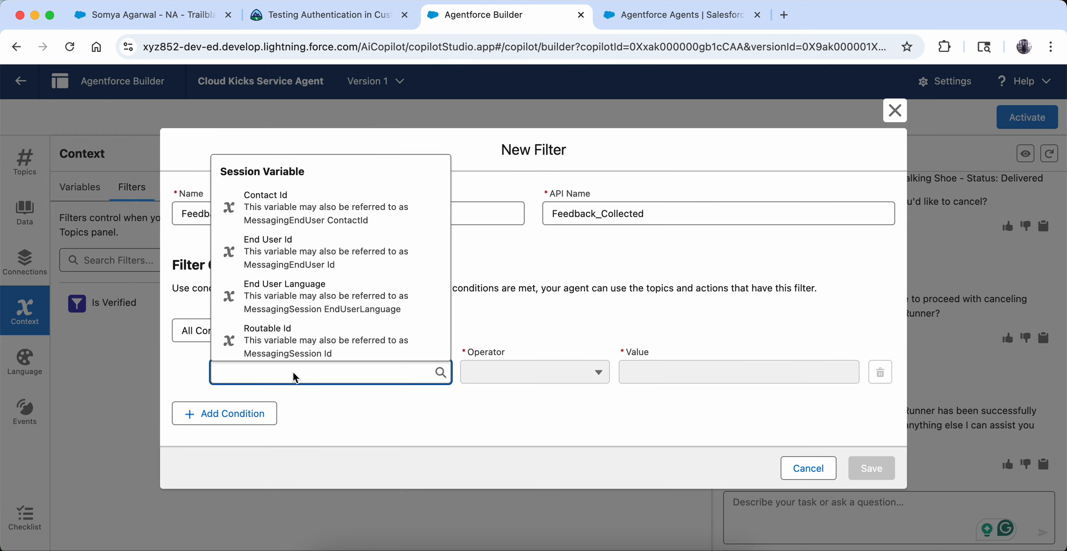
text(fe)
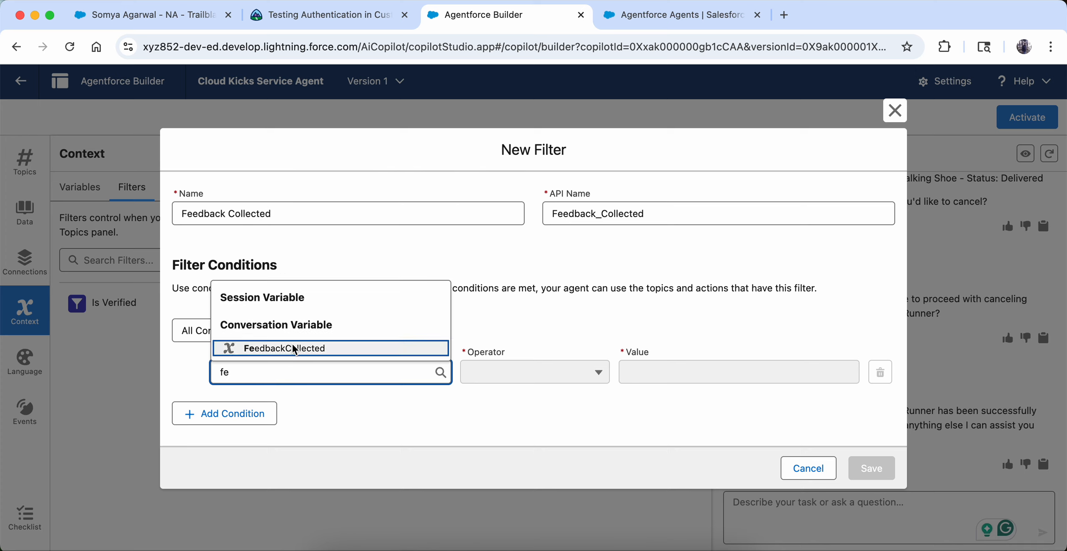
click(296, 350)
click(543, 367)
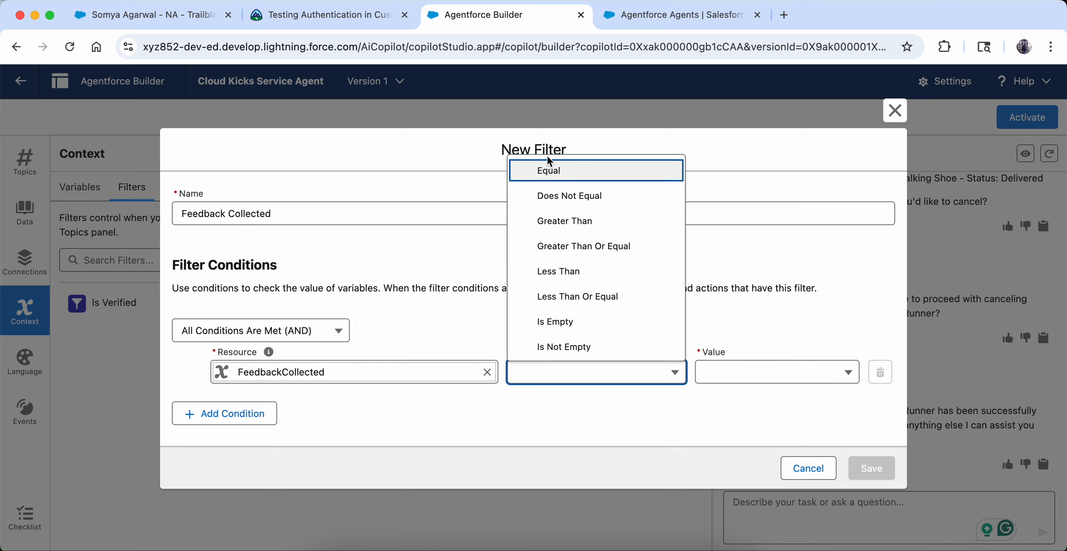
click(548, 170)
click(715, 381)
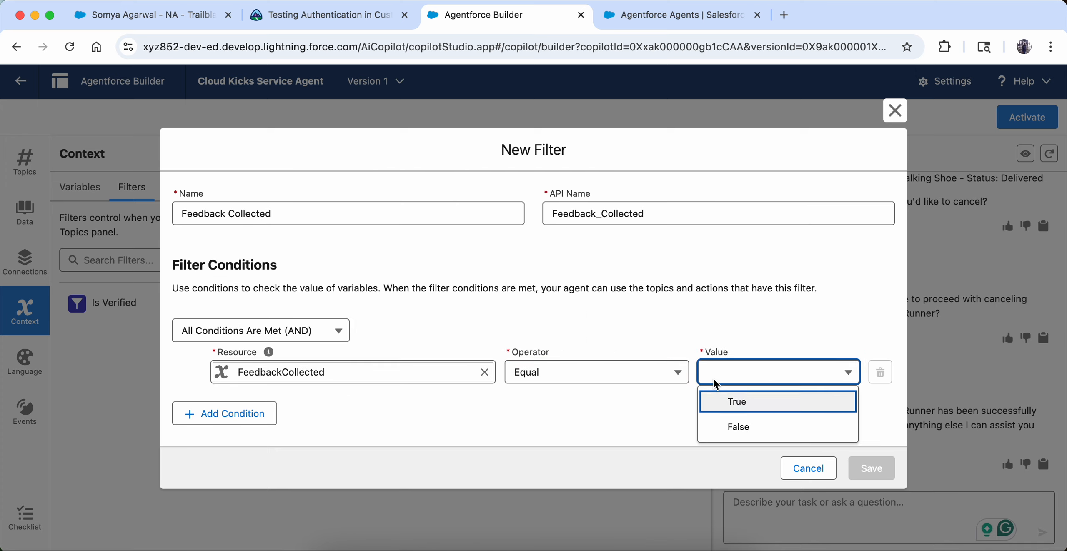
click(727, 405)
click(872, 468)
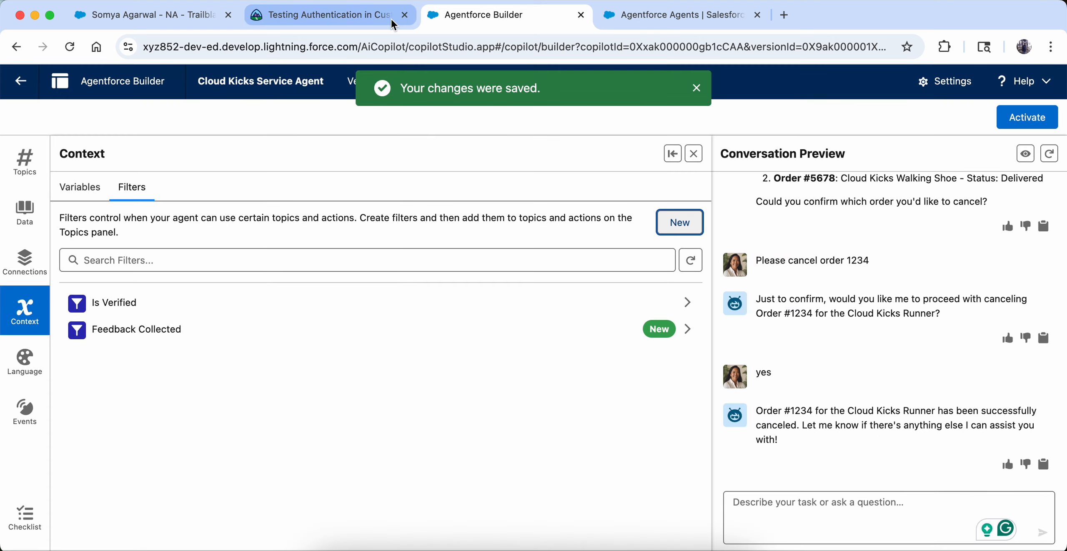
- Check the next Trailhead instructions and return from the Collect User Survey action to the topic's list of actions
click(391, 18)
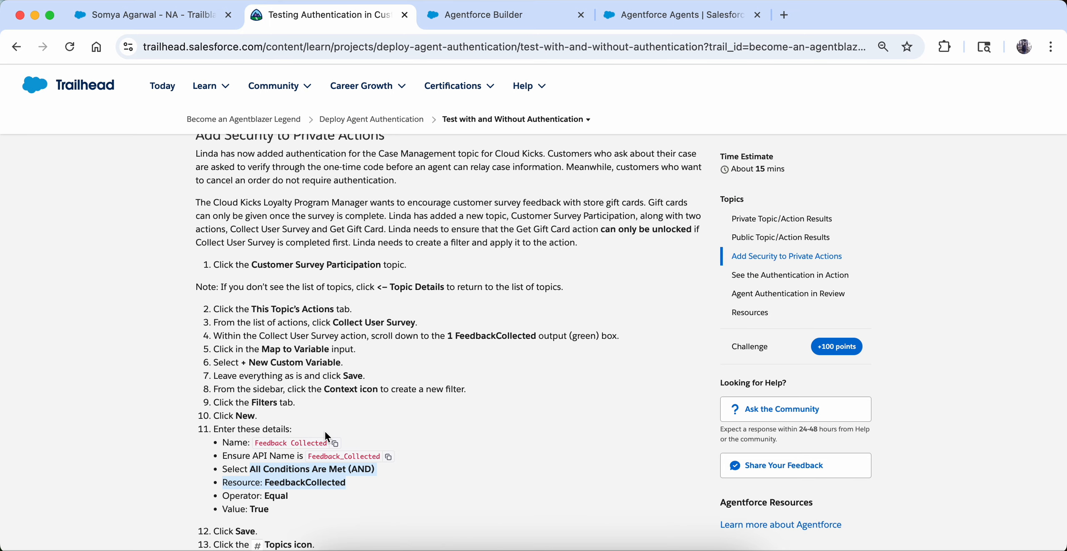
scroll(325, 431, down, 5)
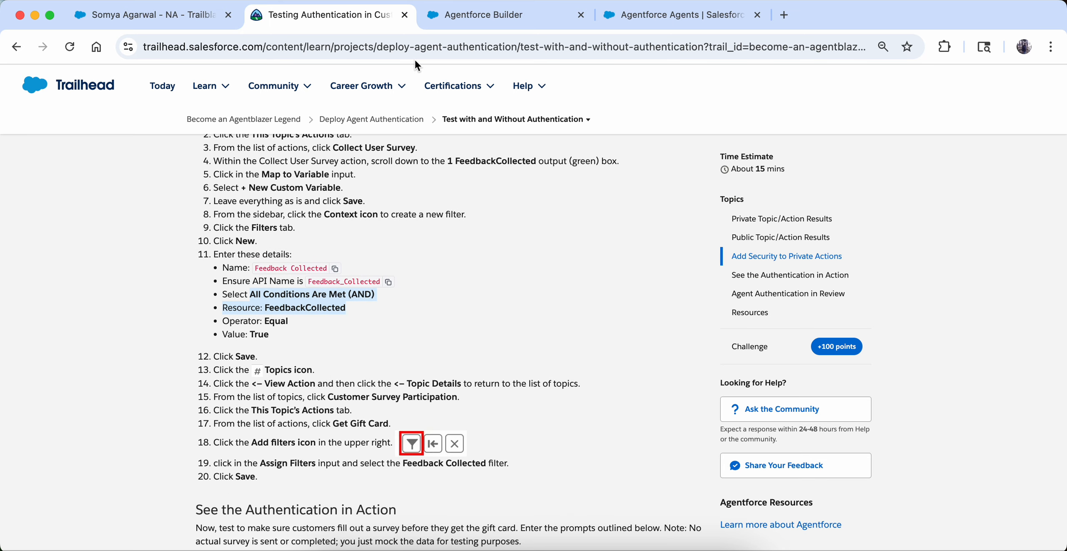
click(480, 15)
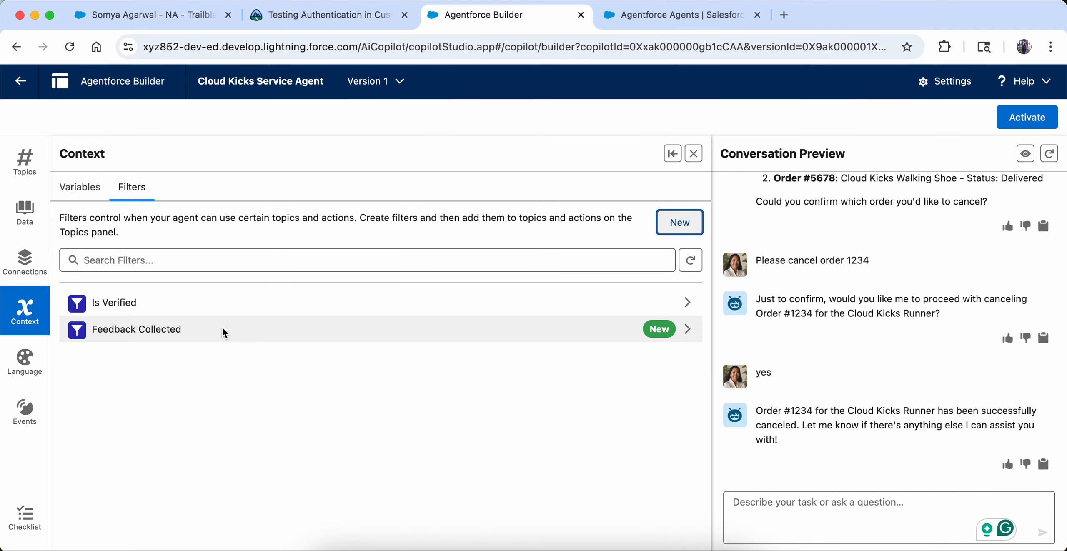
click(25, 160)
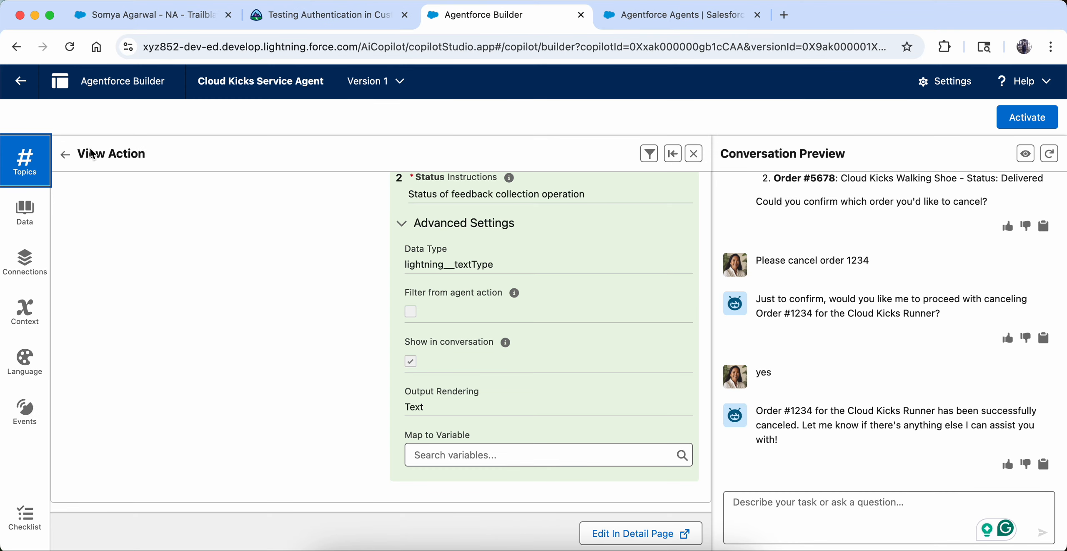
scroll(223, 256, up, 3)
click(295, 18)
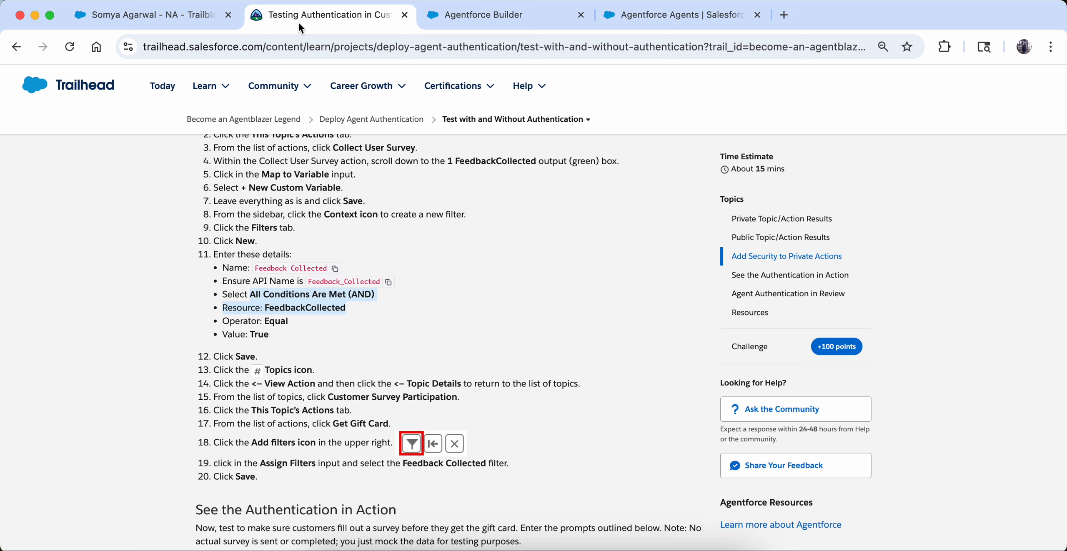
scroll(70, 379, down, 3)
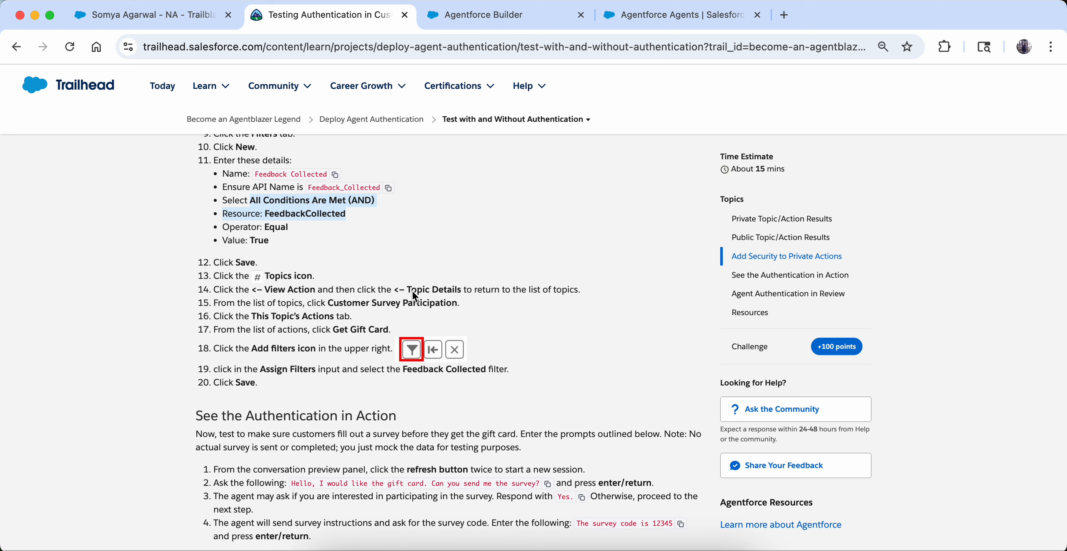
click(477, 17)
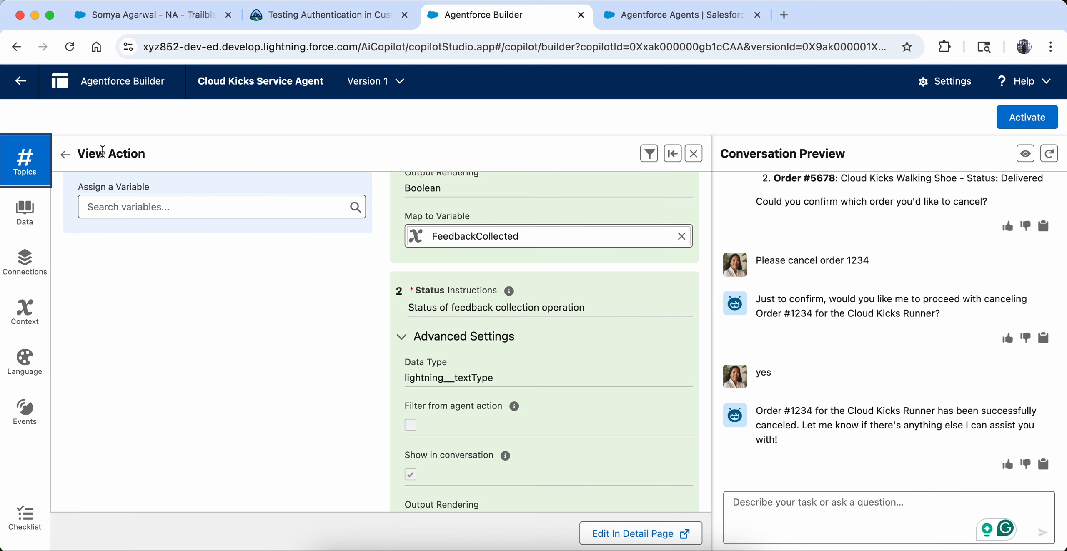
click(66, 155)
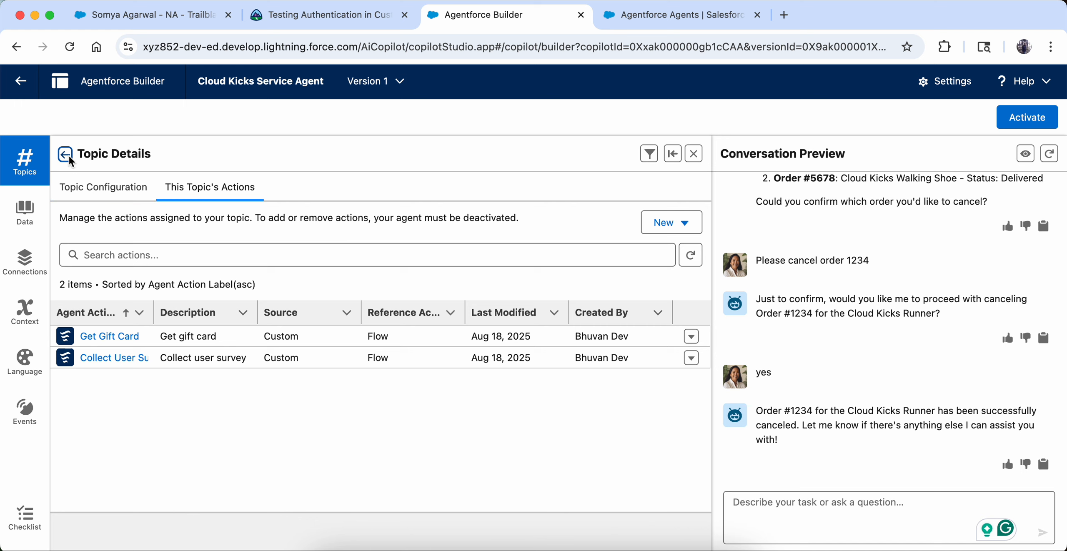
- Check in the Trailhead instructions which topic and action need the filter, and return to Agentforce Builder
click(325, 15)
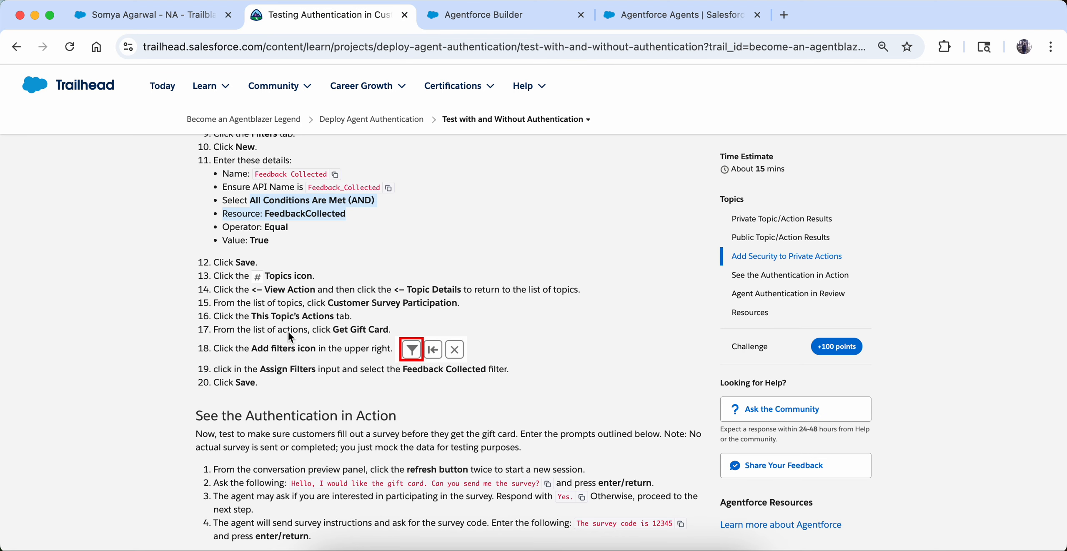
drag(320, 302, 464, 308)
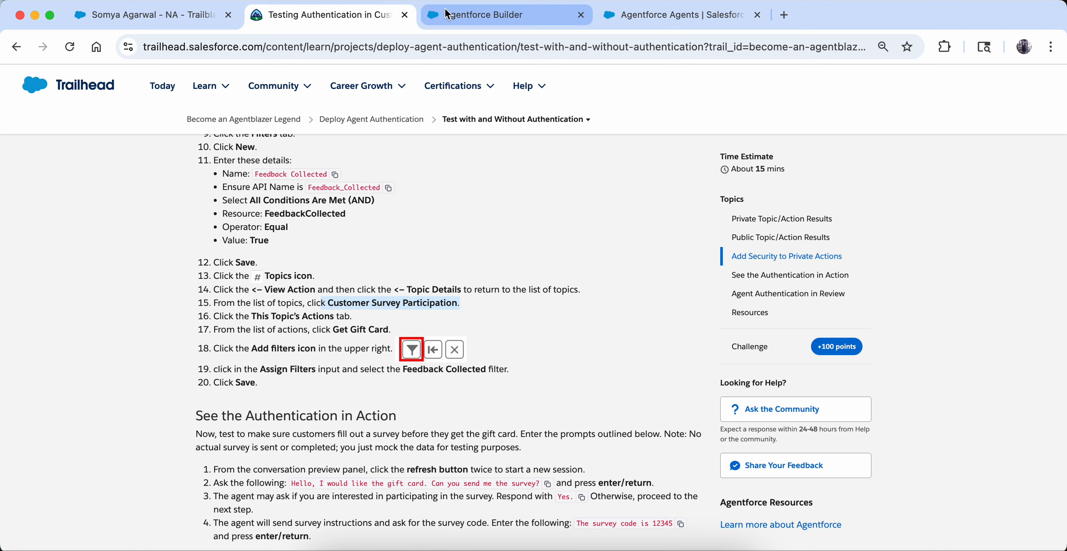
mouse_move(454, 86)
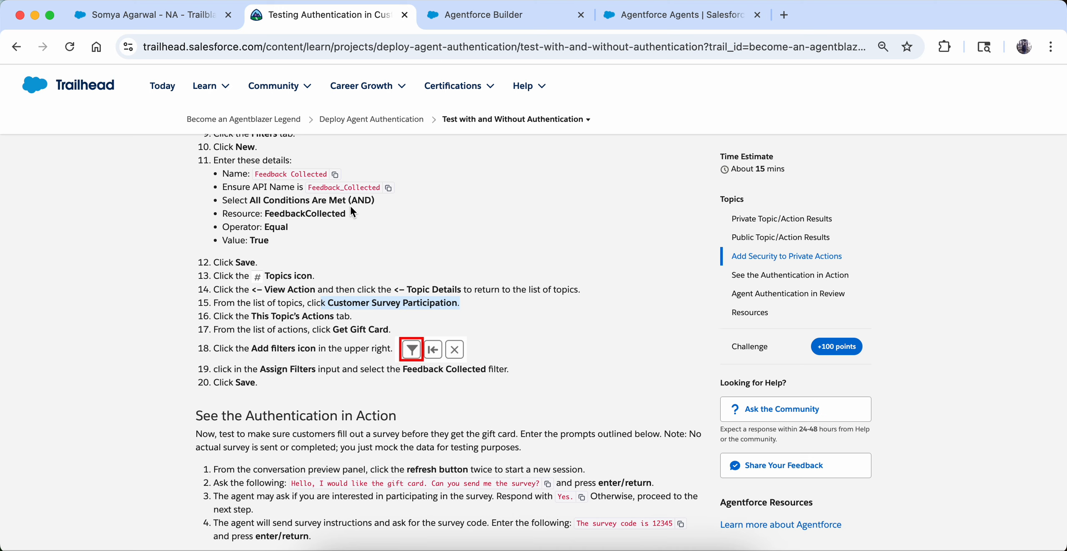
click(498, 16)
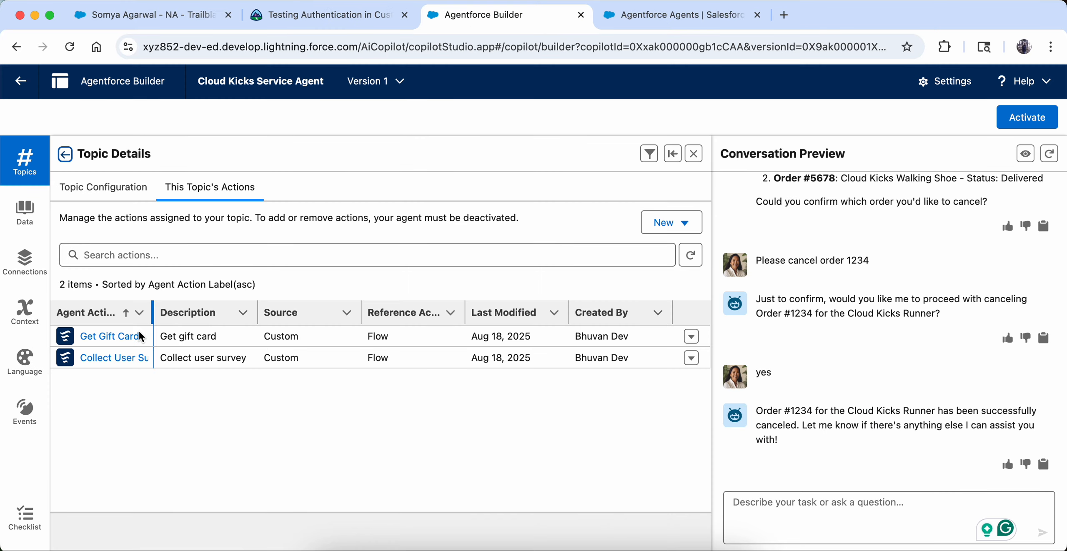
click(120, 357)
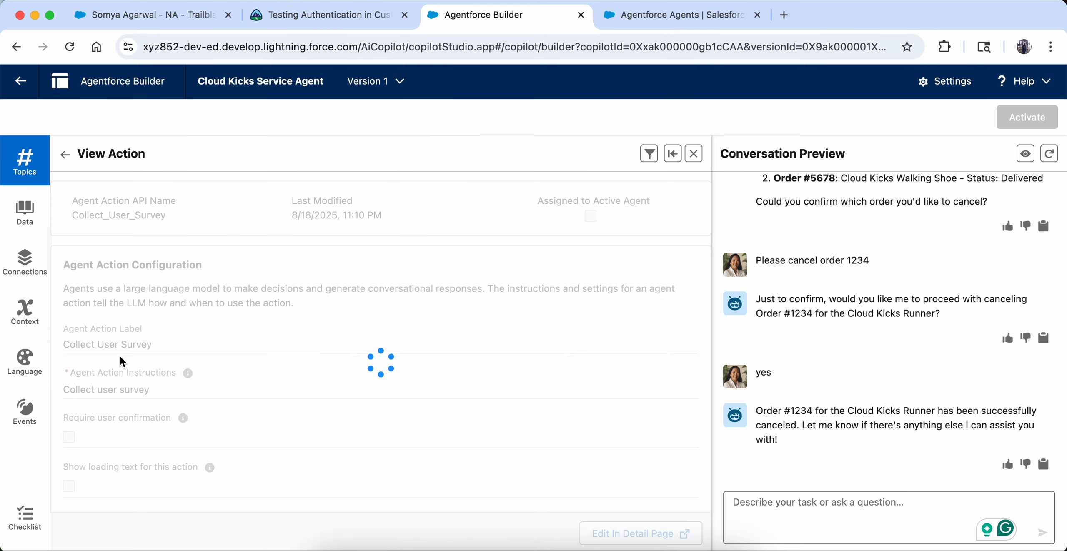
click(350, 16)
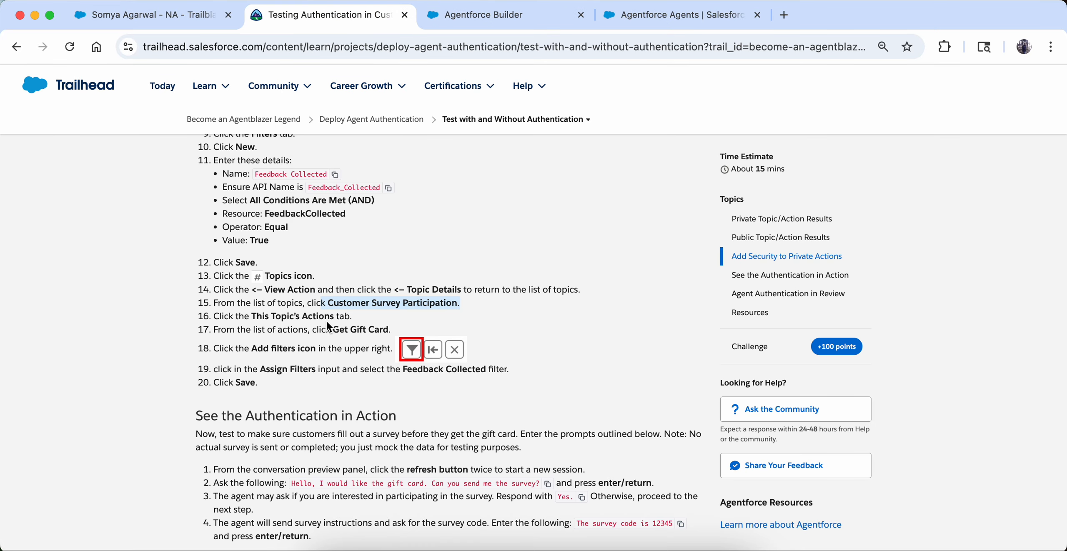
click(336, 335)
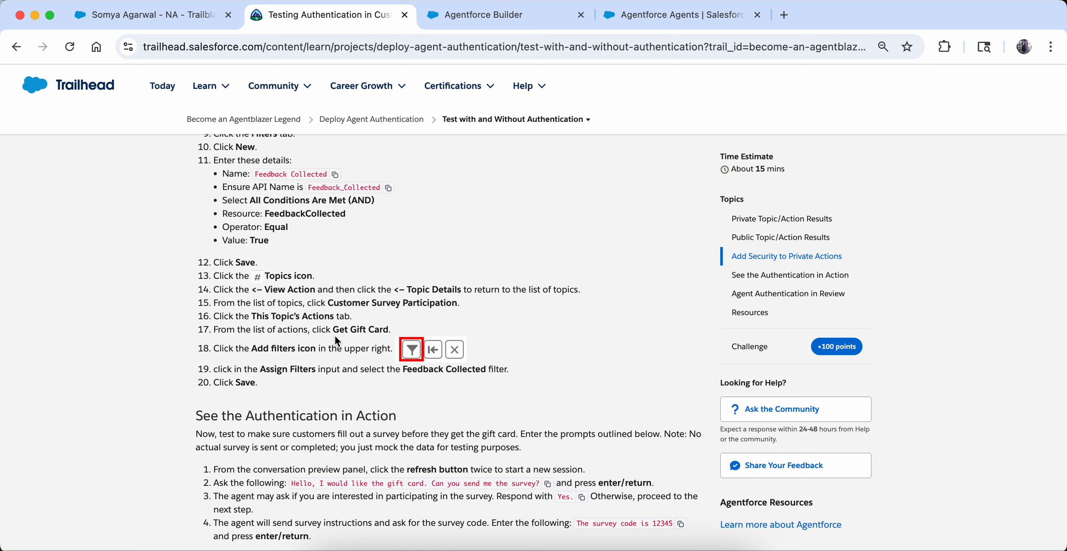
click(512, 17)
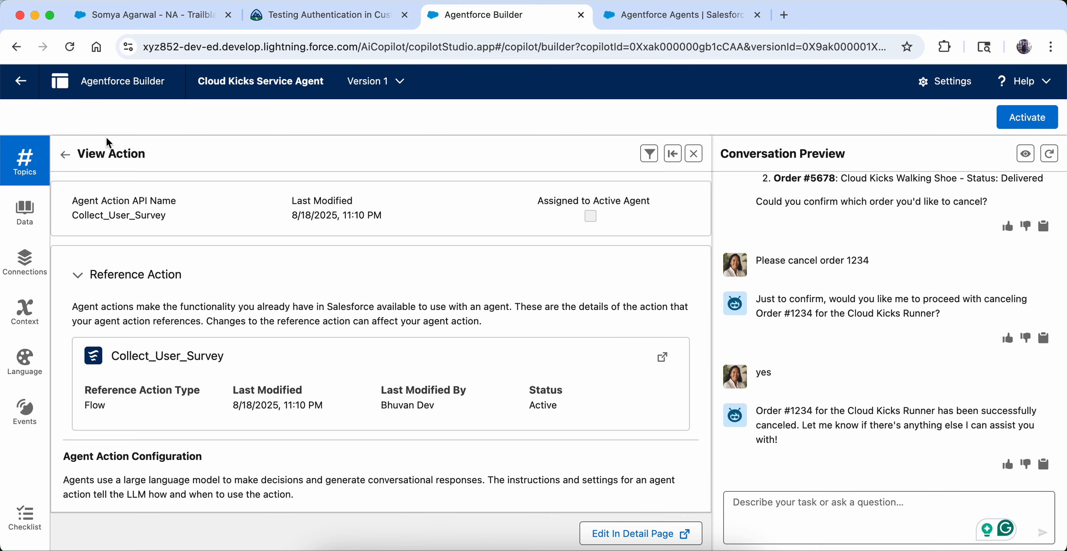
click(65, 154)
- Open the Get Gift Card action, consult the Trailhead filter instructions, and assign the Feedback Collected filter to the action, saving the change
click(105, 346)
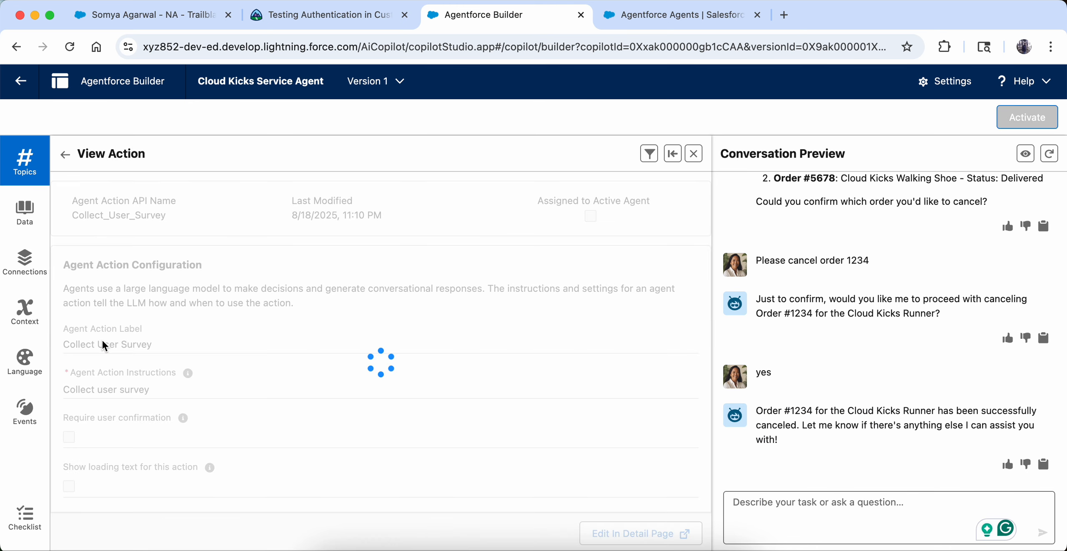
click(284, 24)
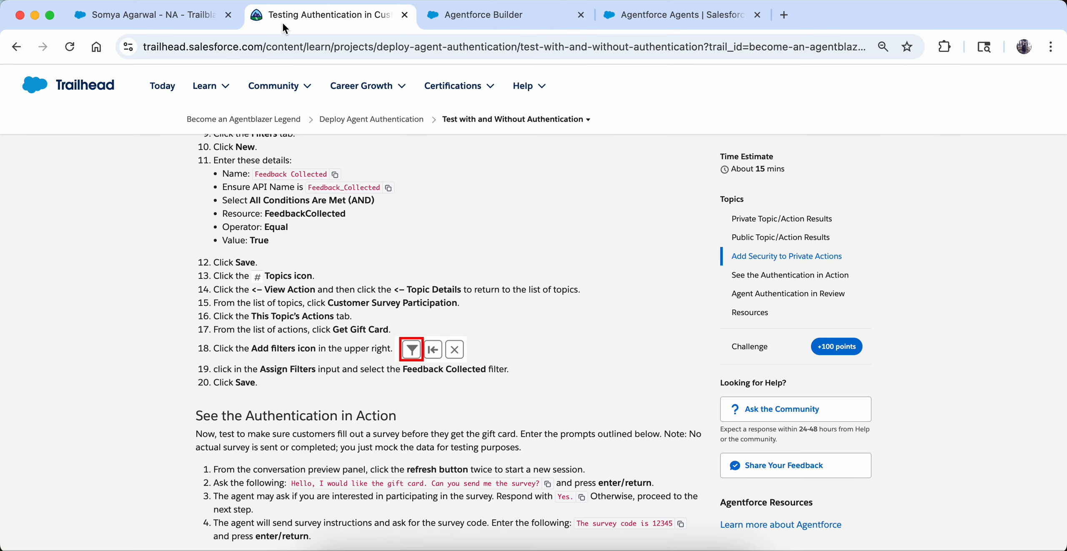
scroll(258, 286, down, 3)
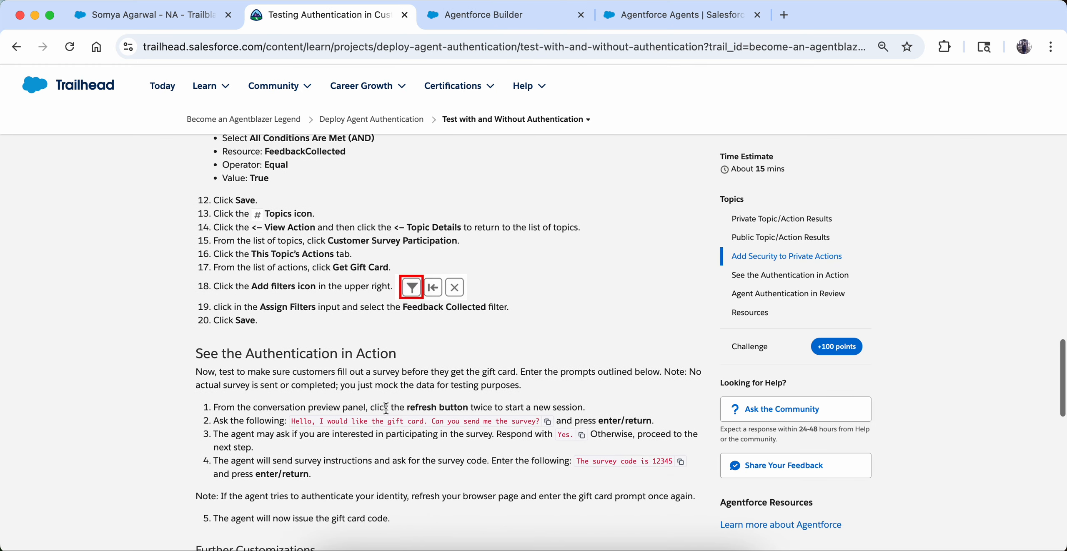
drag(258, 307, 485, 311)
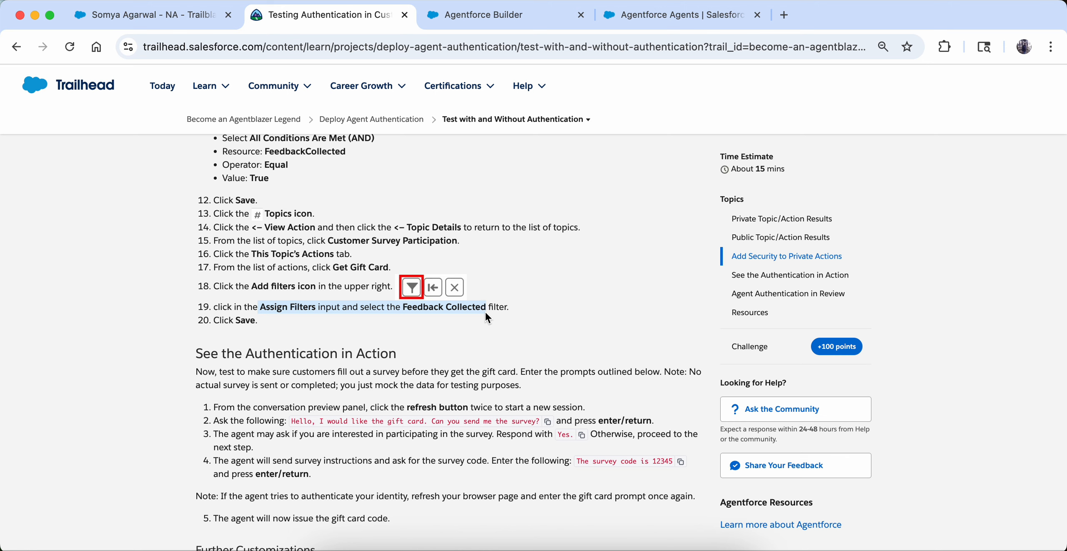
click(457, 23)
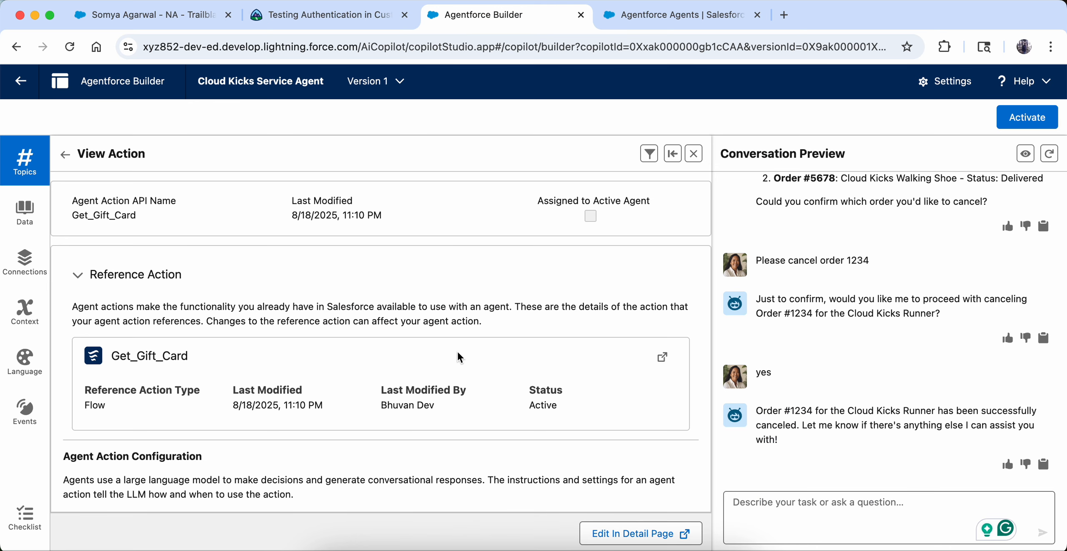
click(648, 157)
click(588, 302)
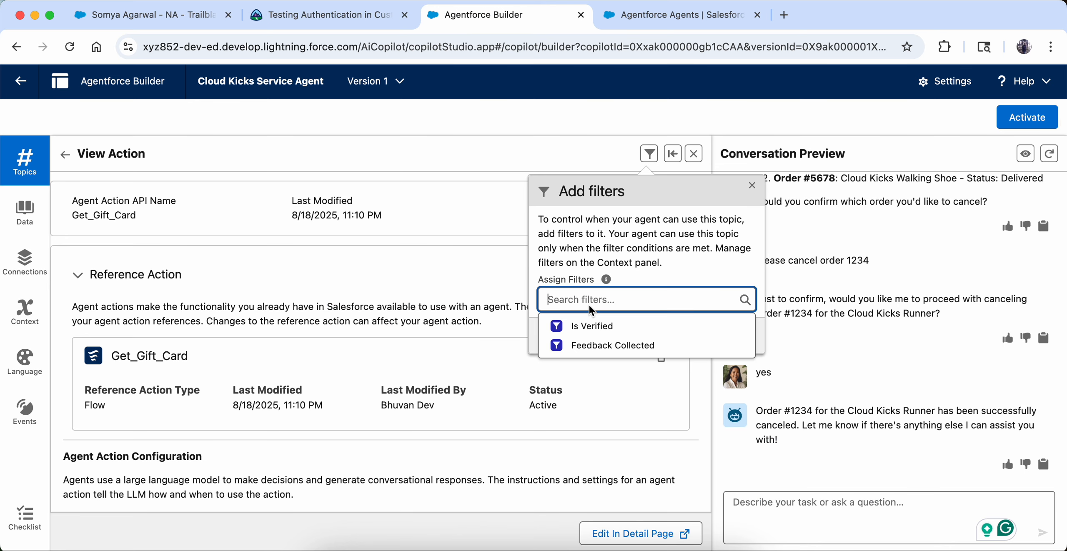
click(590, 334)
click(732, 359)
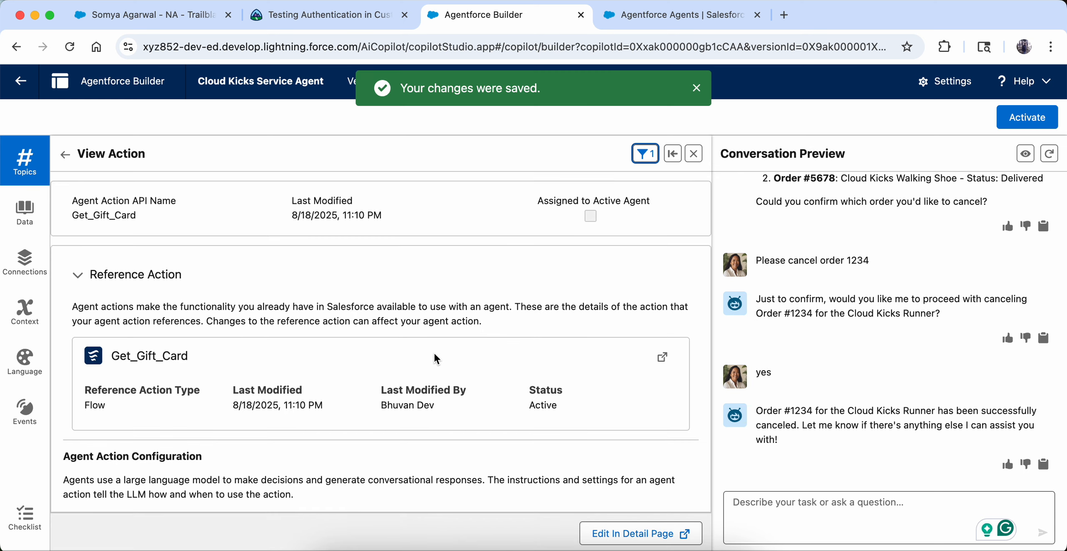
- Read the Trailhead instructions for testing the gift card conversation and review the Get Gift Card action's inputs and outputs
click(353, 11)
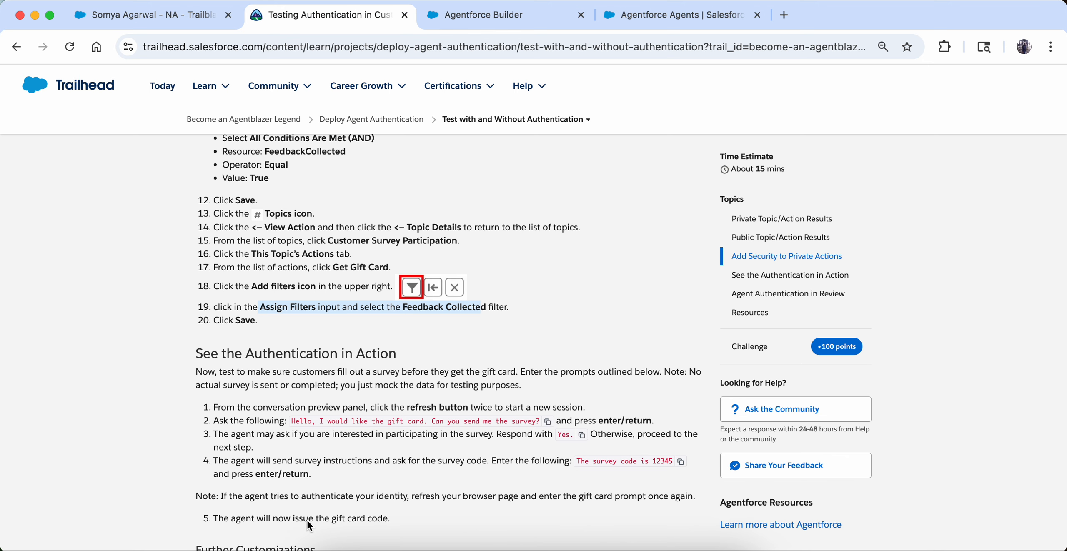
scroll(267, 429, down, 5)
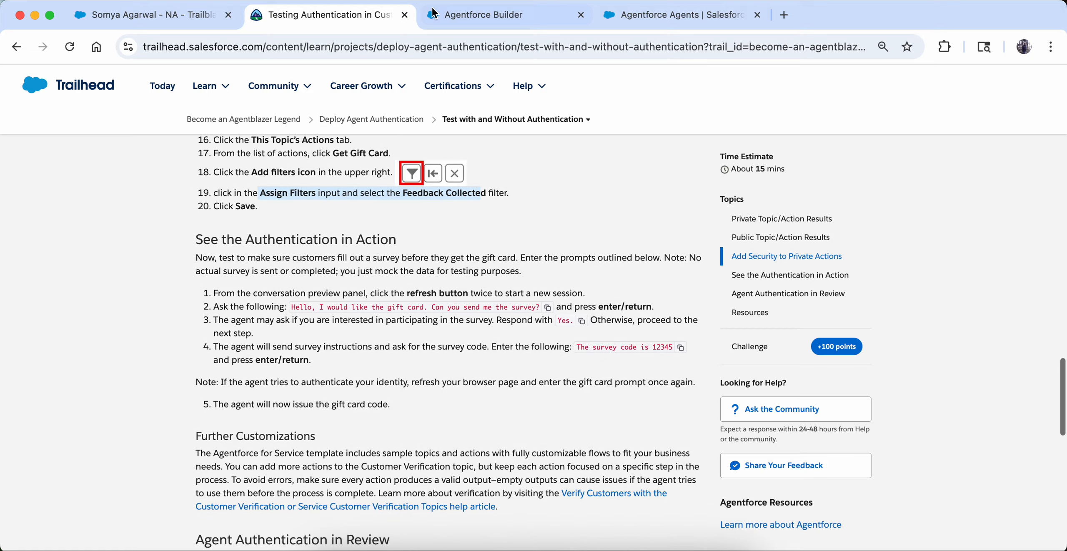
click(434, 14)
scroll(558, 394, down, 10)
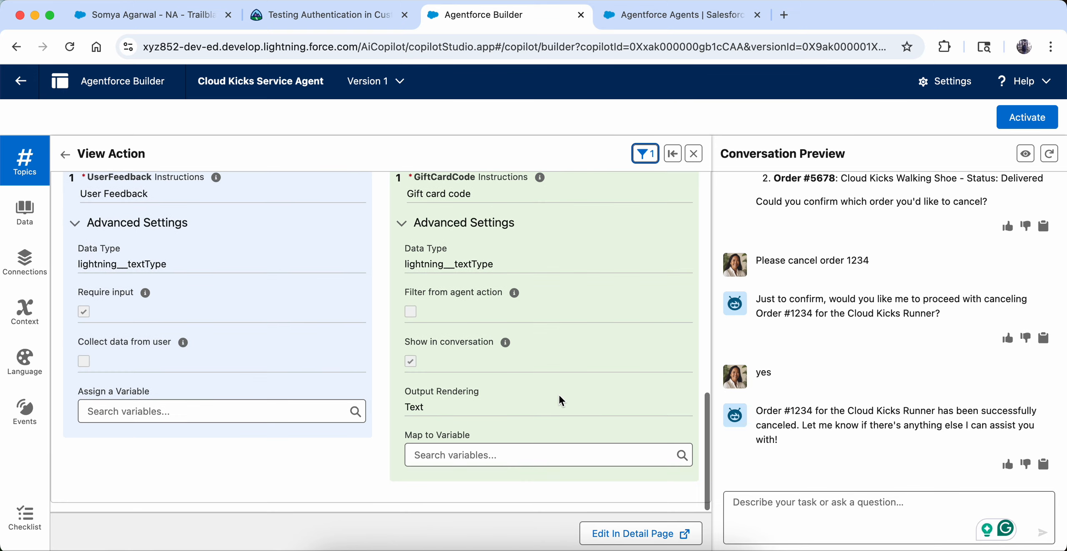
scroll(558, 393, up, 10)
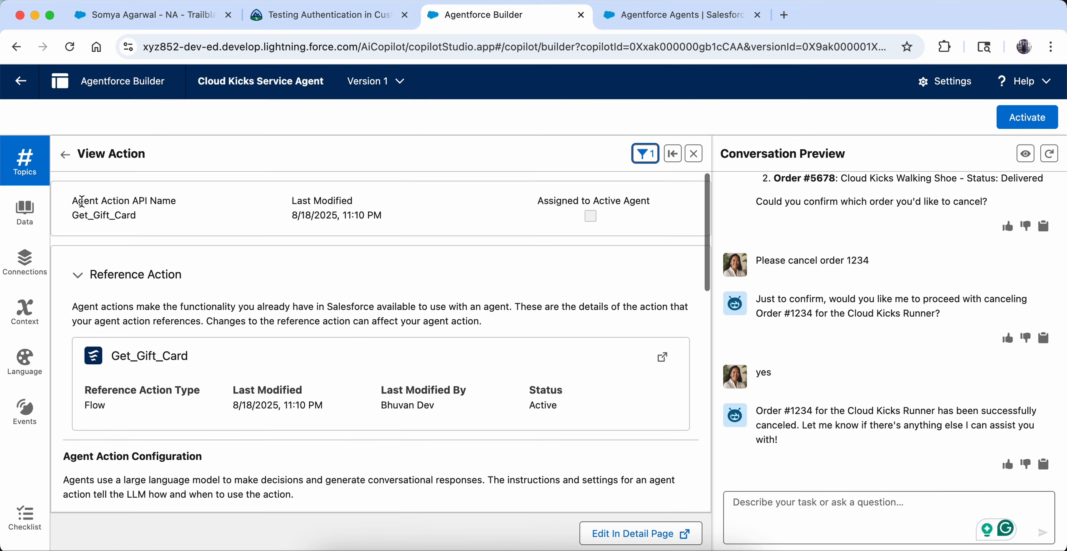
- Return to the topic's list of actions, read Trailhead's See the Authentication in Action instructions, and start a new conversation preview session in Agentforce Builder
click(64, 155)
click(350, 17)
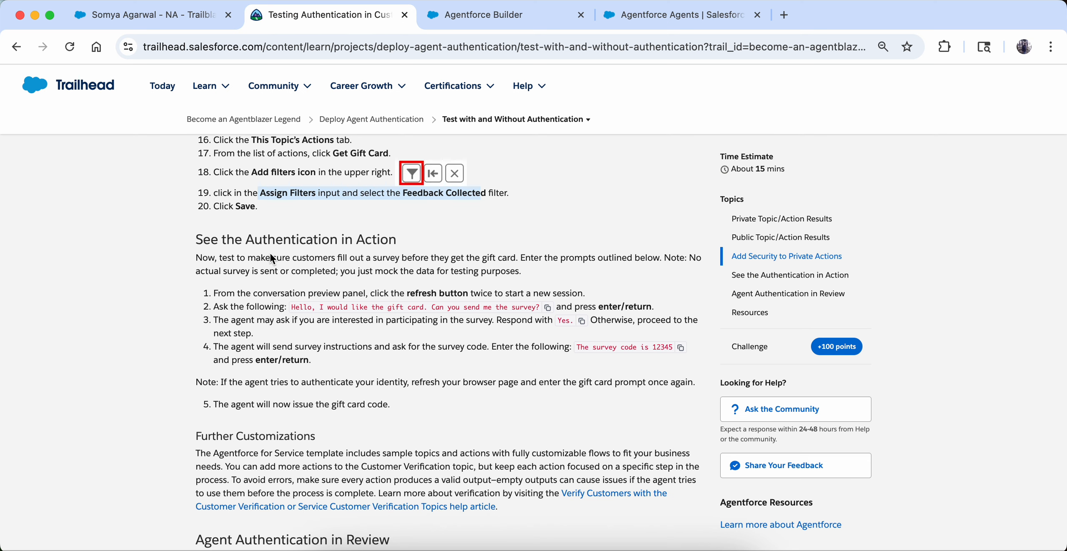
drag(235, 241, 389, 252)
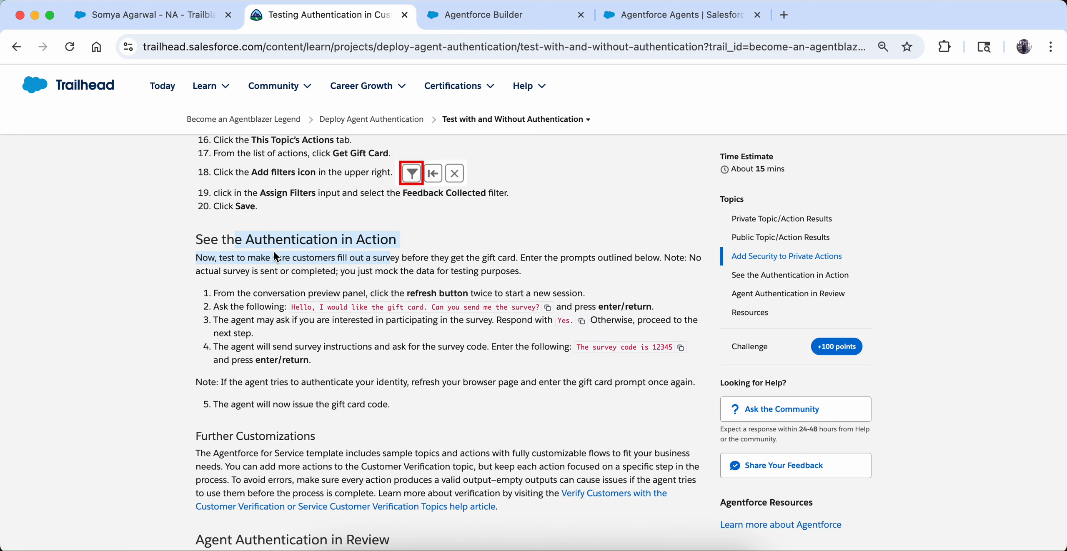
drag(515, 272, 154, 229)
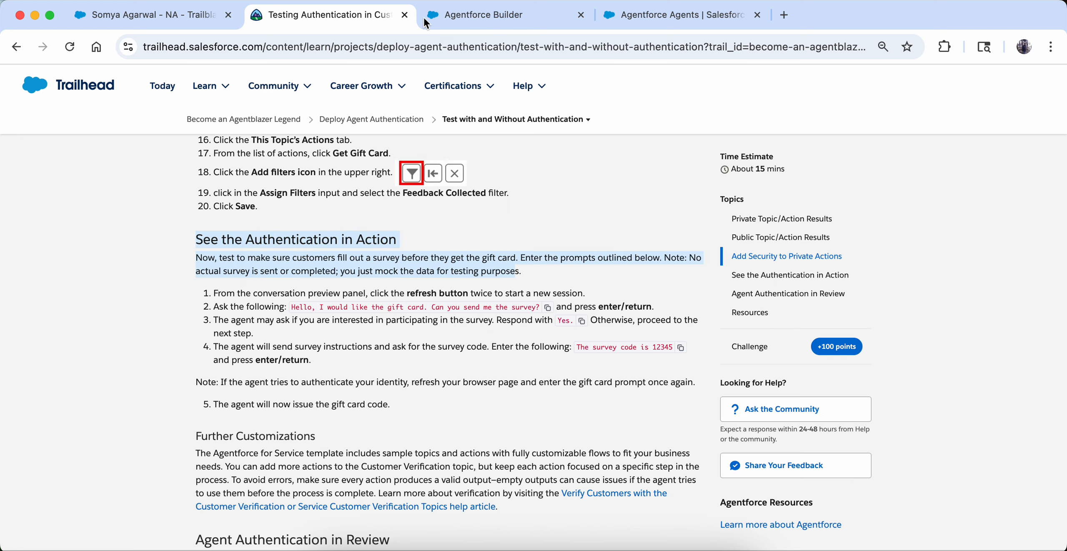
click(456, 14)
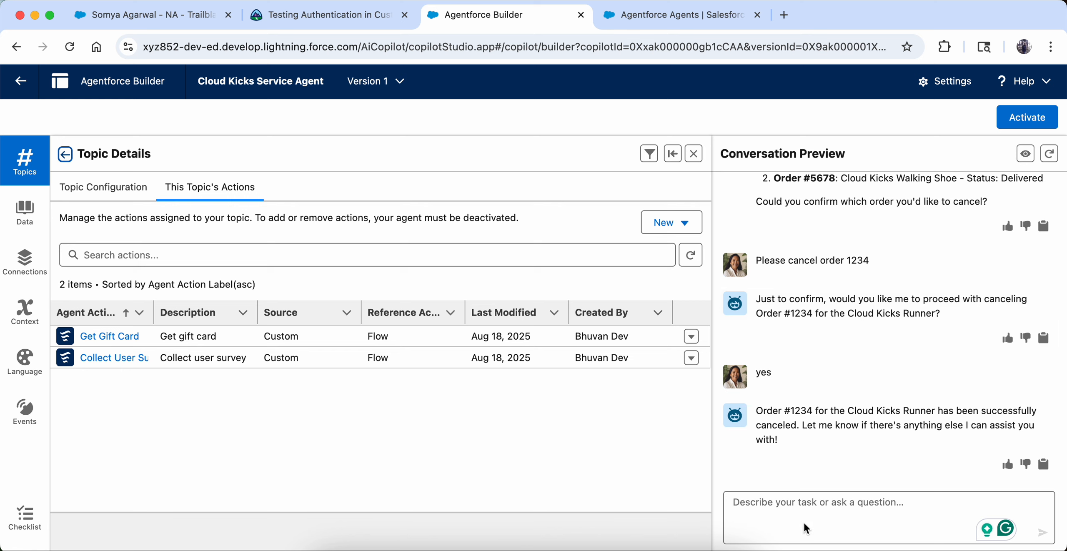
click(1049, 153)
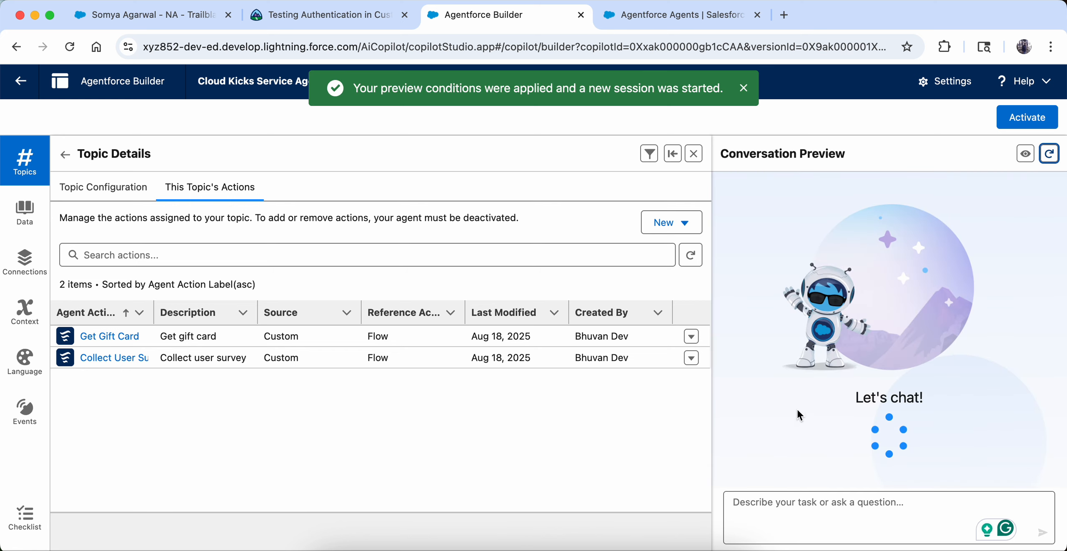
- Copy the gift card prompt from Trailhead and send the agent "Hello, I would like the gift card. Can you send me the survey?"
click(379, 25)
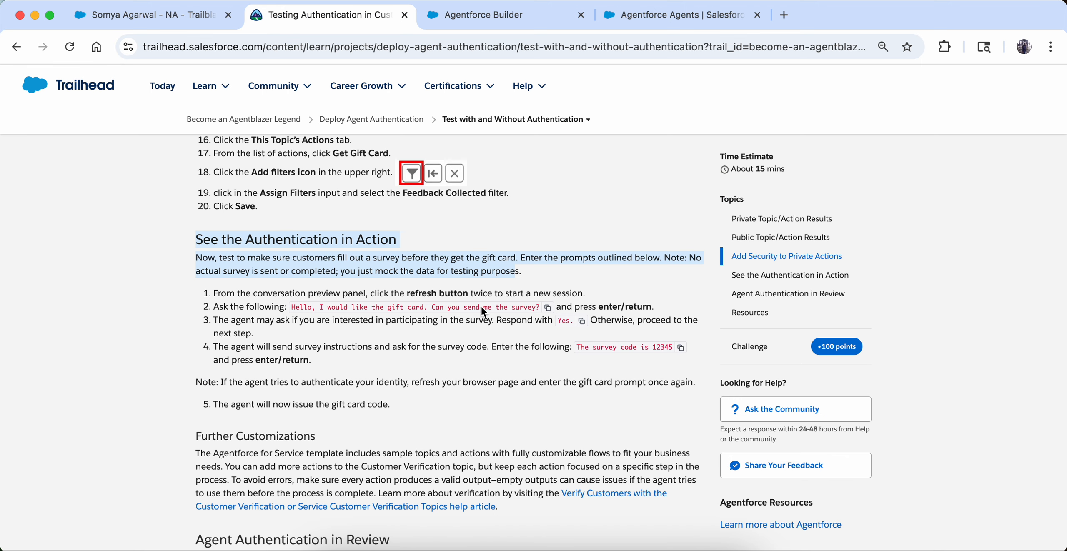
click(548, 308)
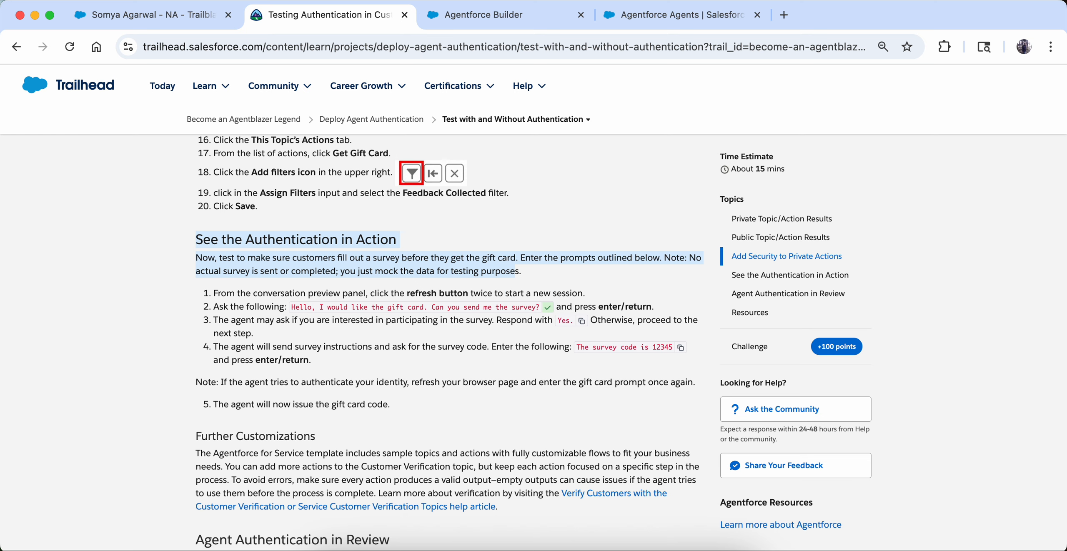
click(455, 19)
click(746, 526)
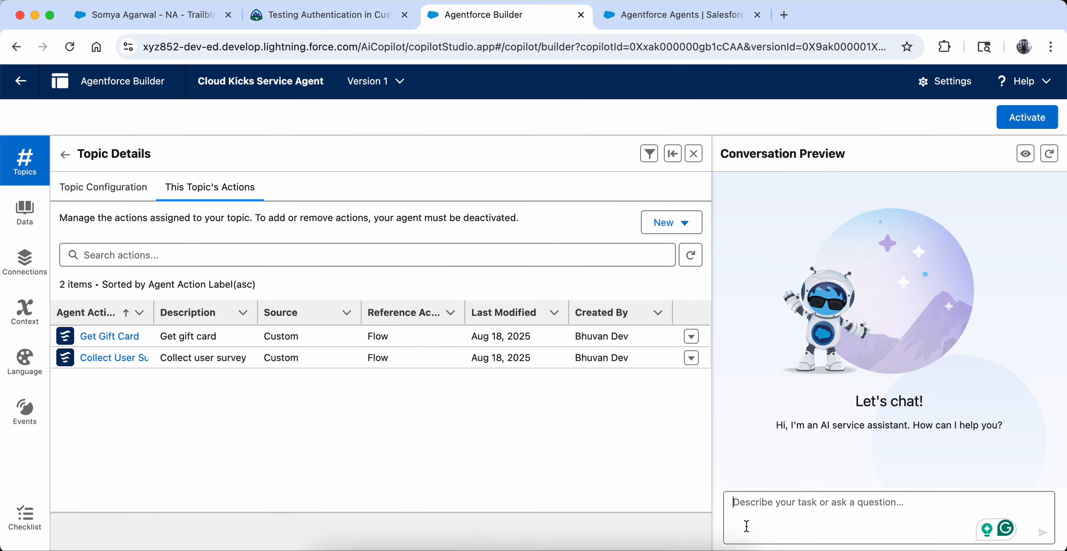
key(super+v)
key(Return)
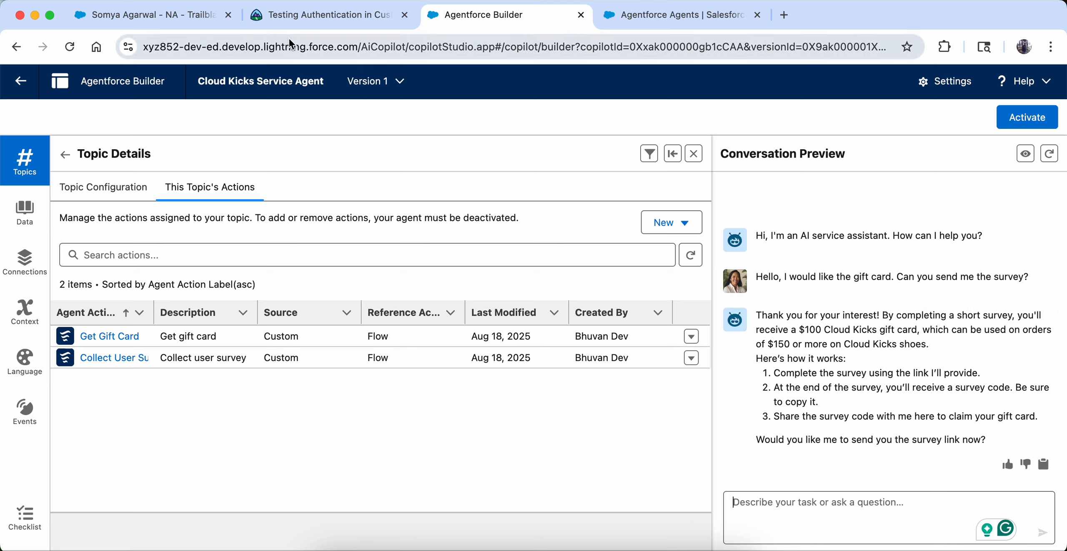
- Check the next test instruction in Trailhead and reply "yes" to the agent's offer of the survey link
click(325, 15)
mouse_move(278, 86)
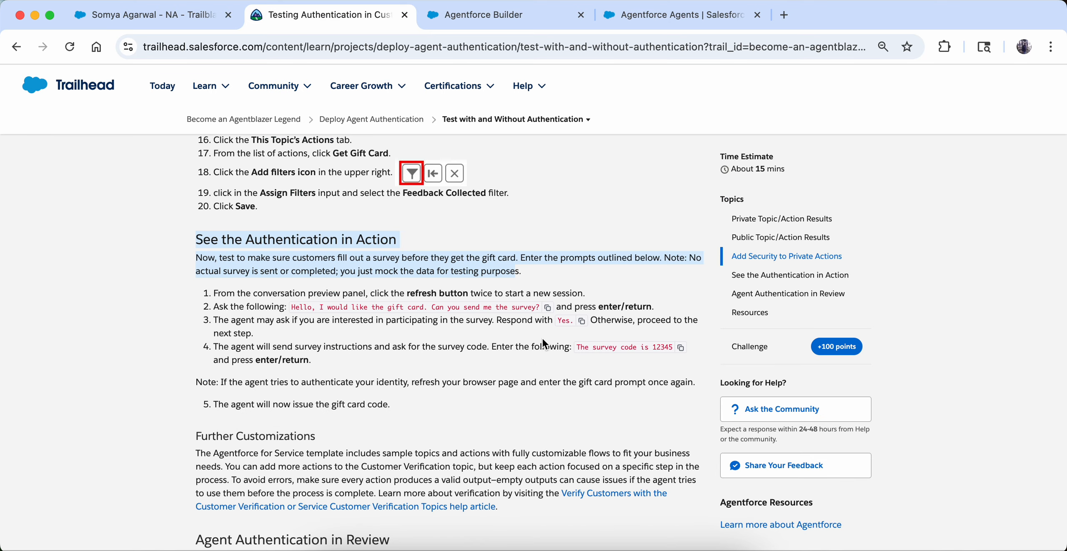
click(515, 15)
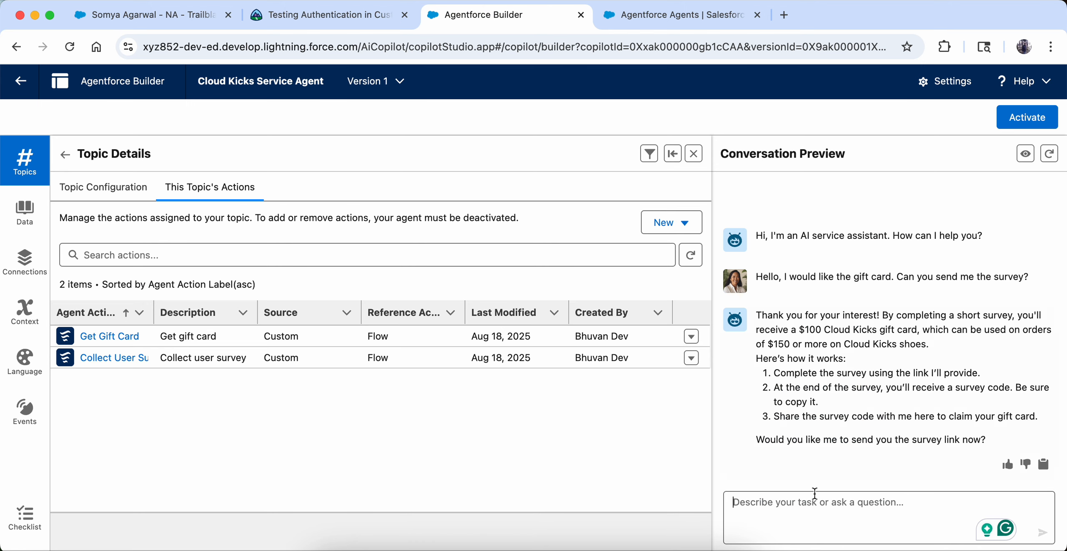
text(yes)
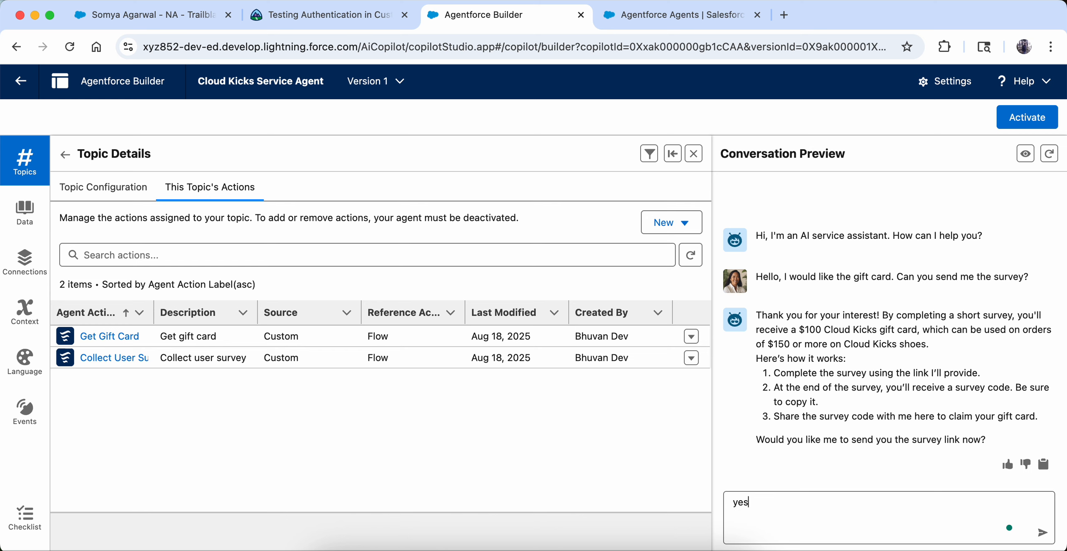
key(Return)
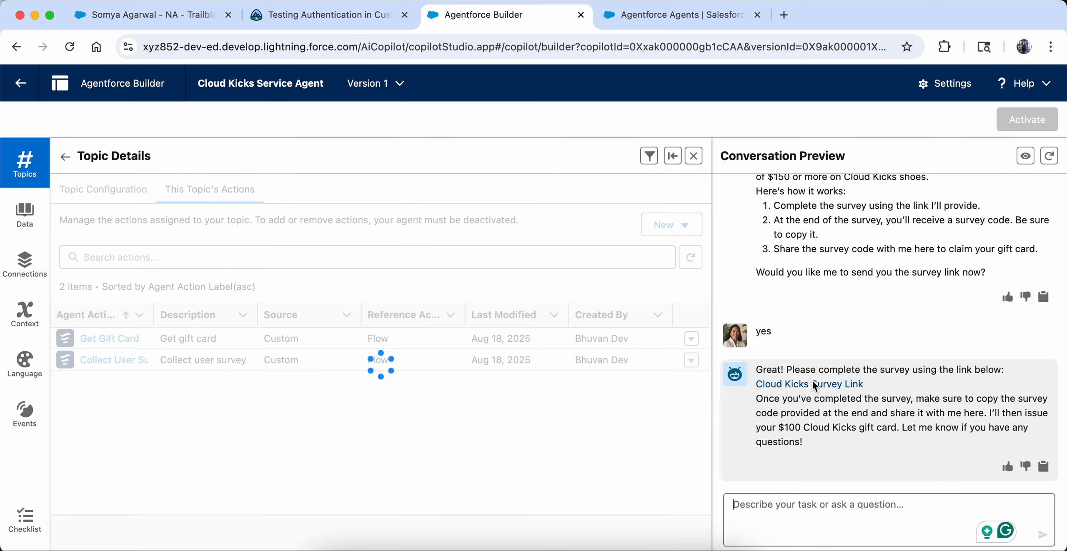
- Look up the survey code message in the Trailhead instructions and send it to the agent in the conversation preview
click(282, 13)
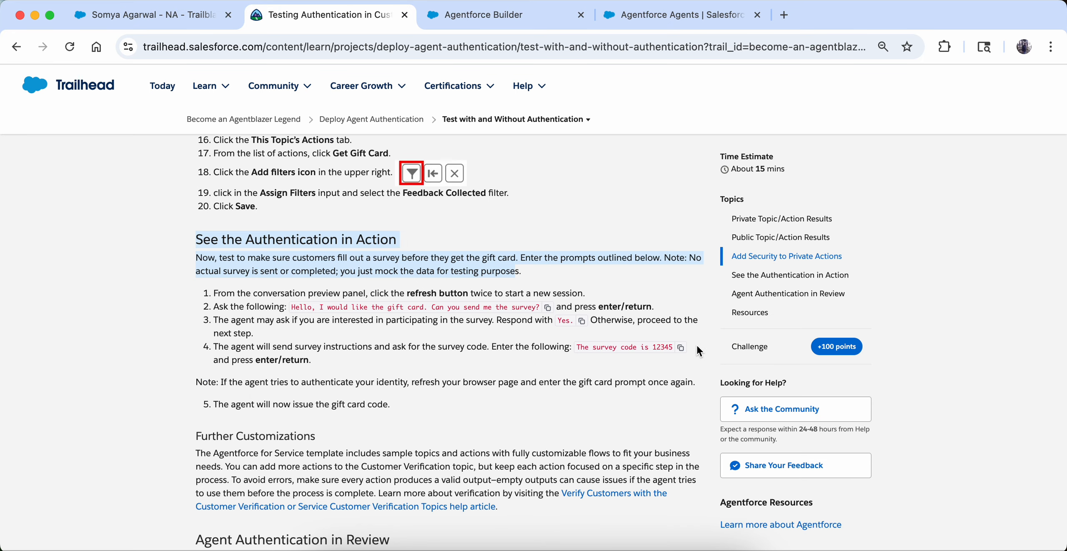
click(483, 14)
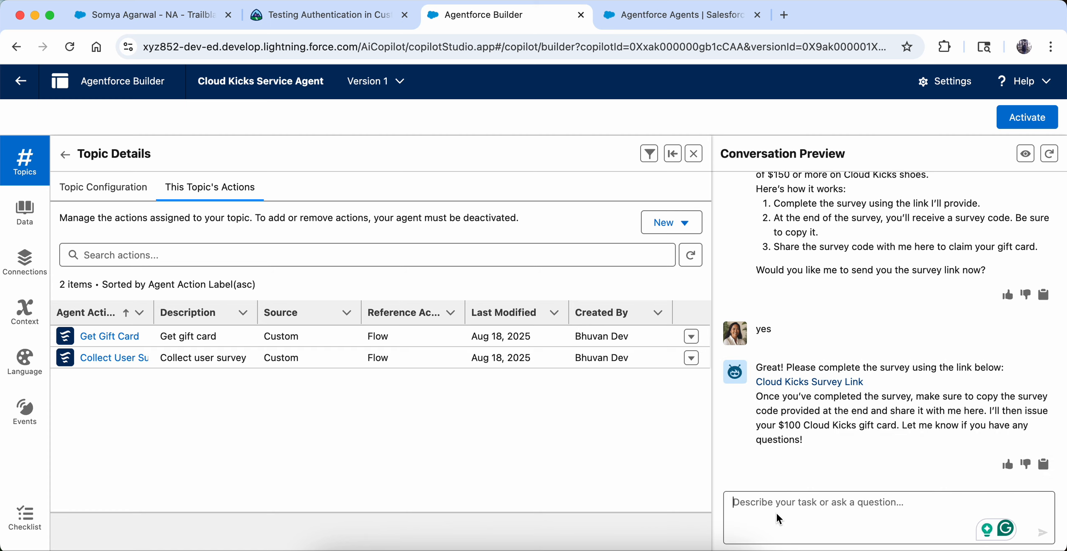
click(802, 512)
text(The survey code is 12345)
key(Return)
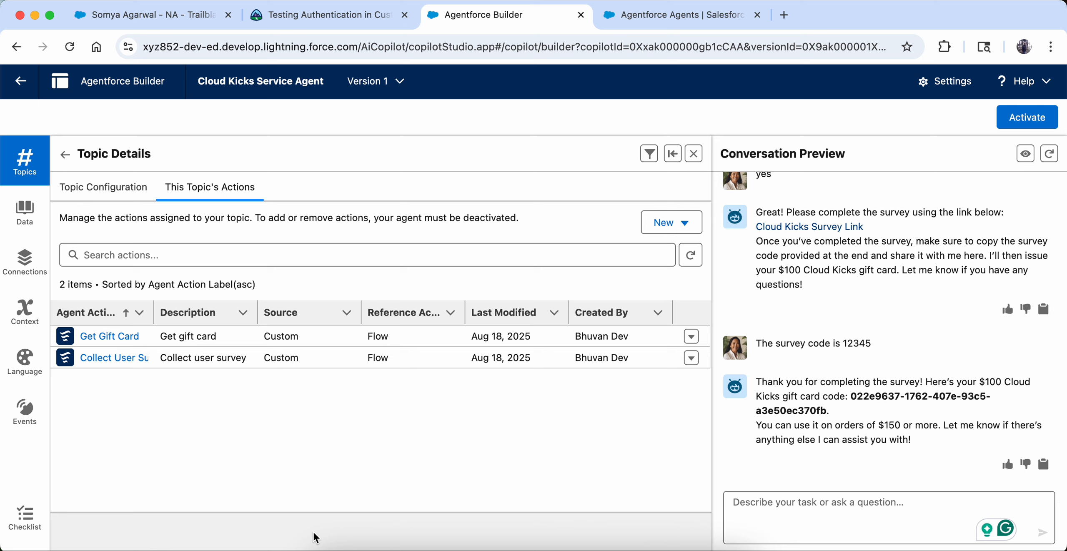
- Switch to Trailhead, review the Further Customizations and Agent Authentication in Review sections, and submit the step for verification to earn 100 points
click(286, 27)
scroll(243, 409, down, 5)
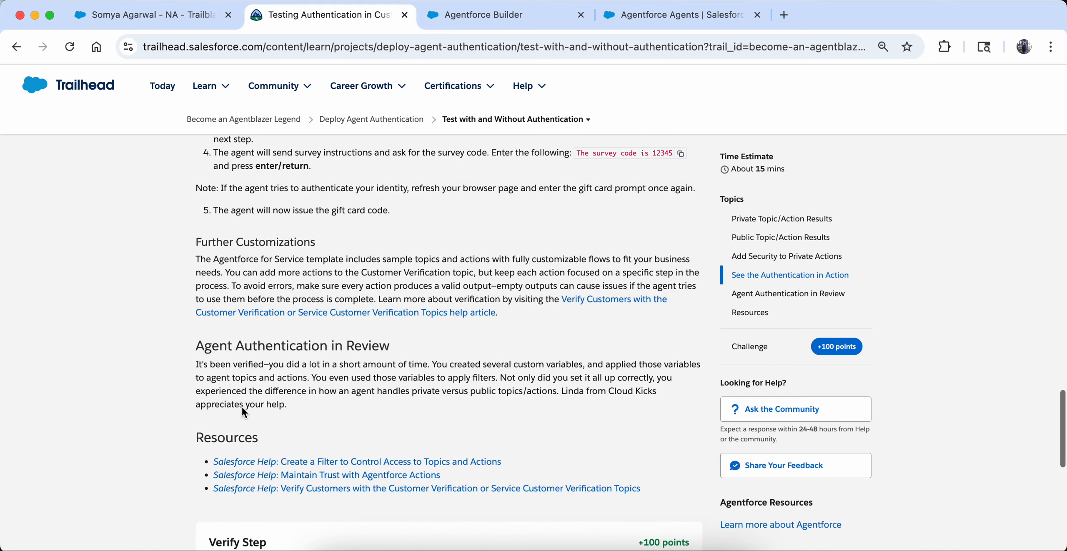
scroll(238, 246, up, 1)
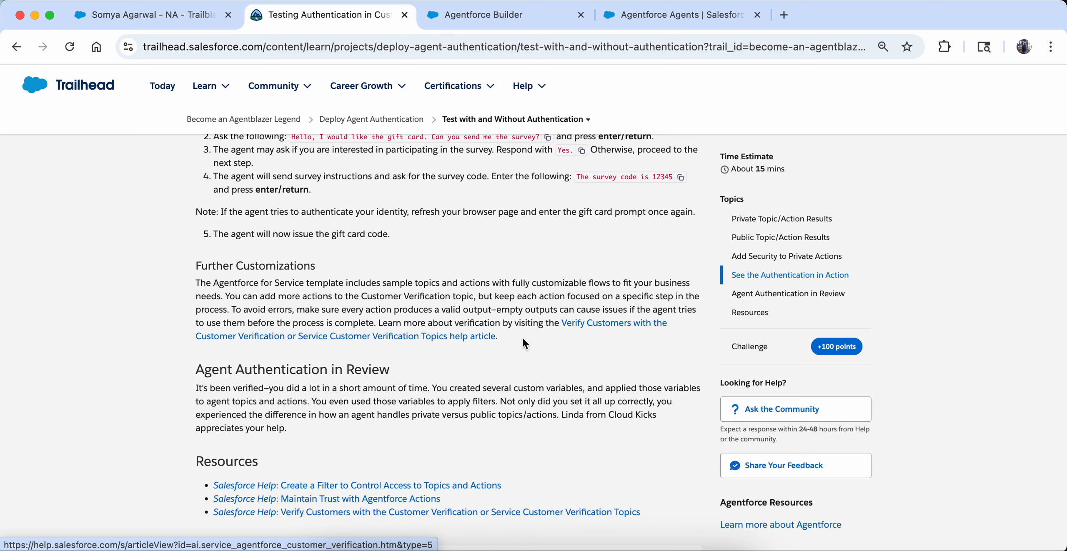
scroll(529, 346, down, 3)
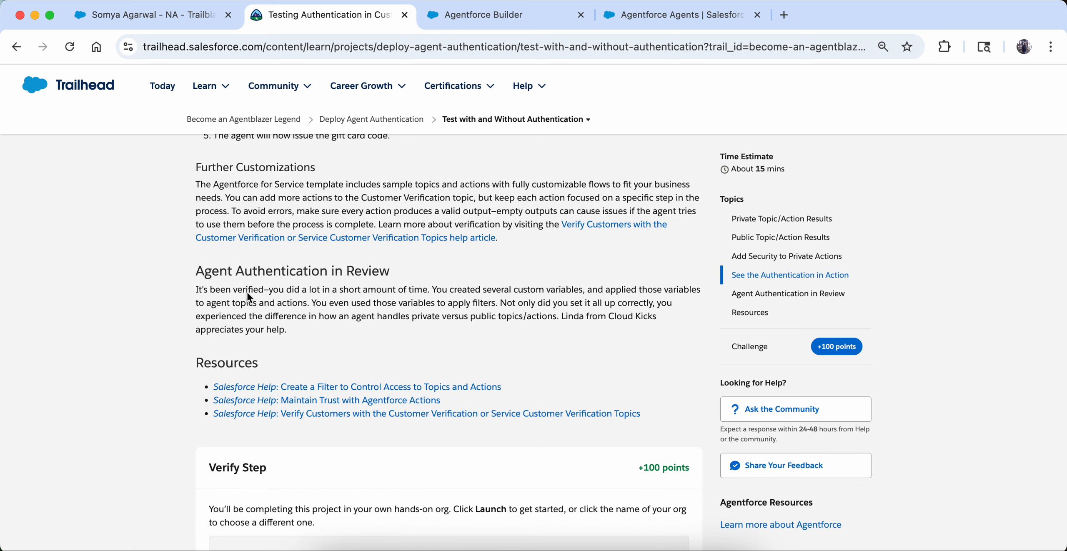
scroll(405, 330, down, 10)
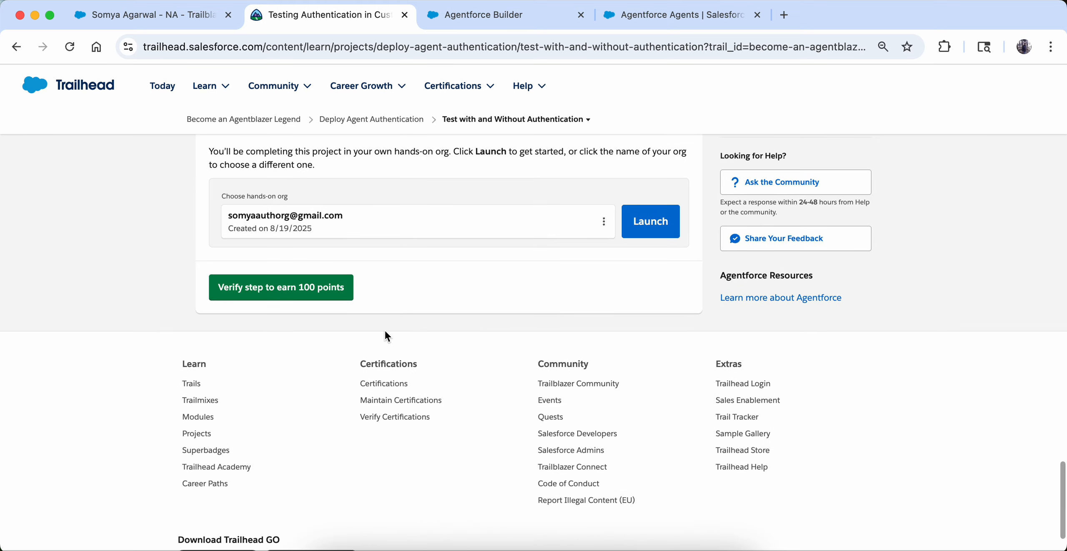
click(284, 278)
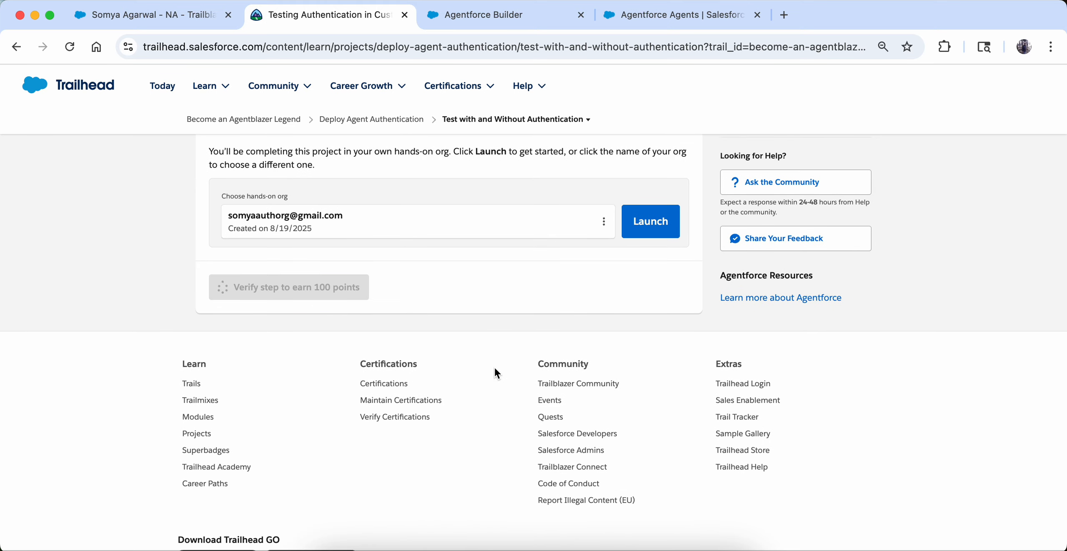